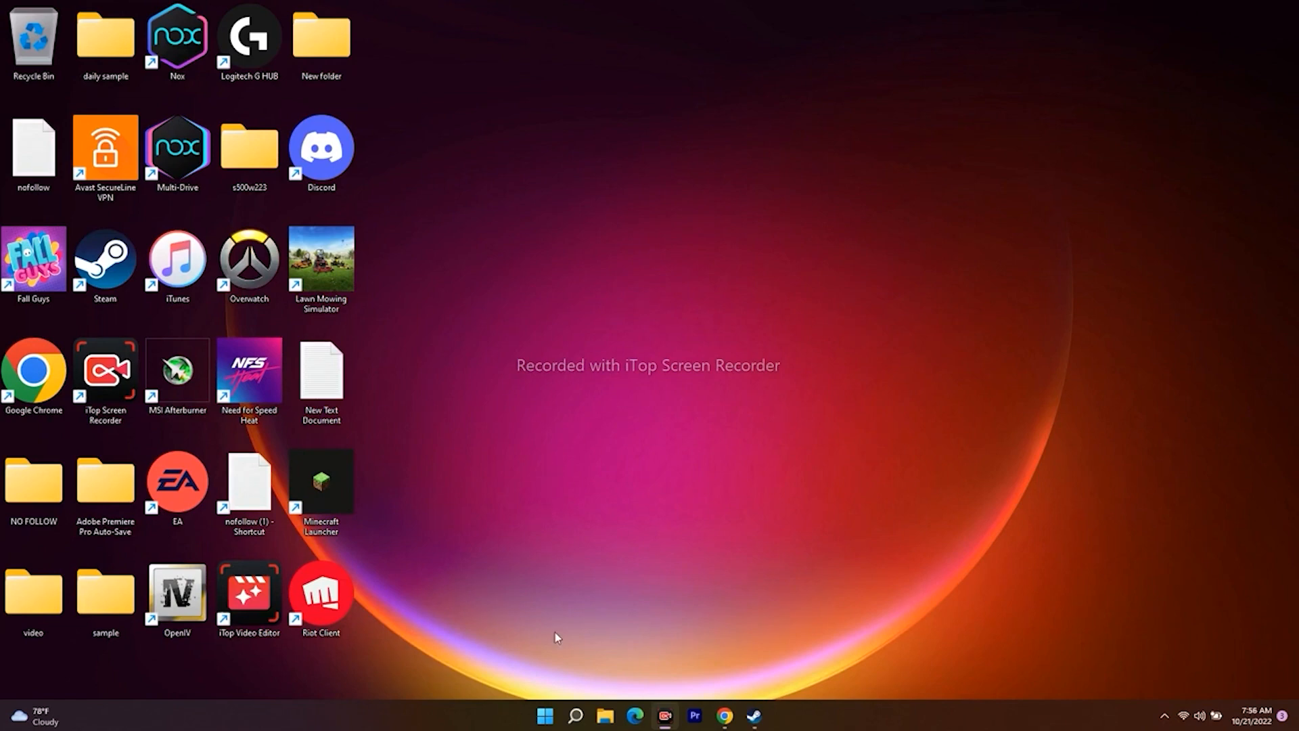
left_click(545, 715)
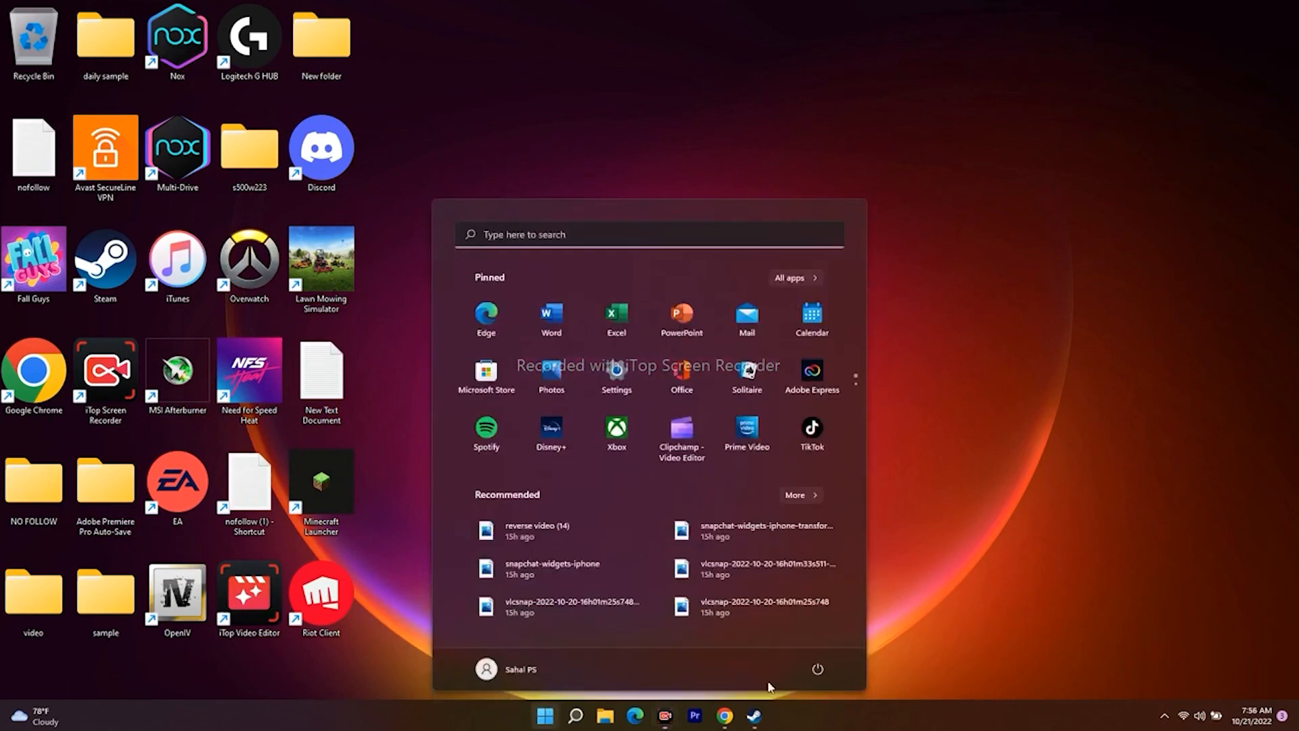
left_click(818, 670)
left_click(983, 560)
left_click(983, 561)
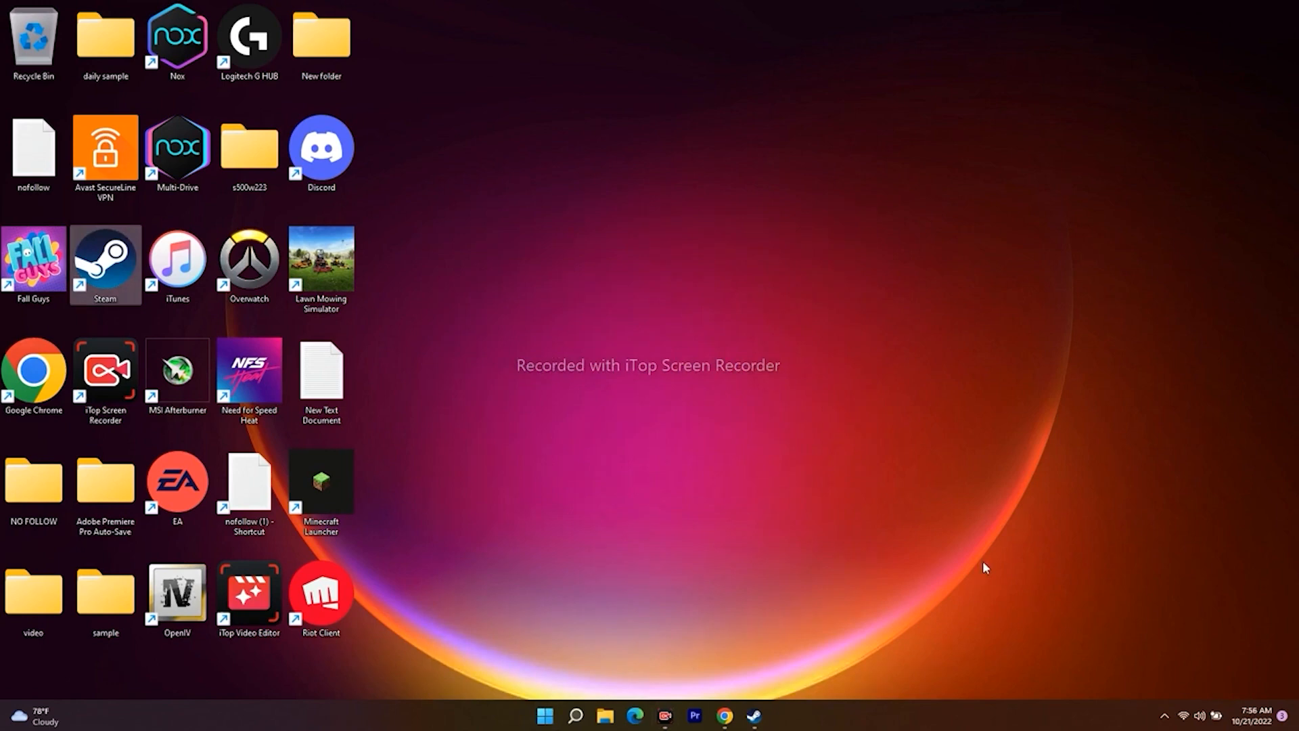
left_click(756, 717)
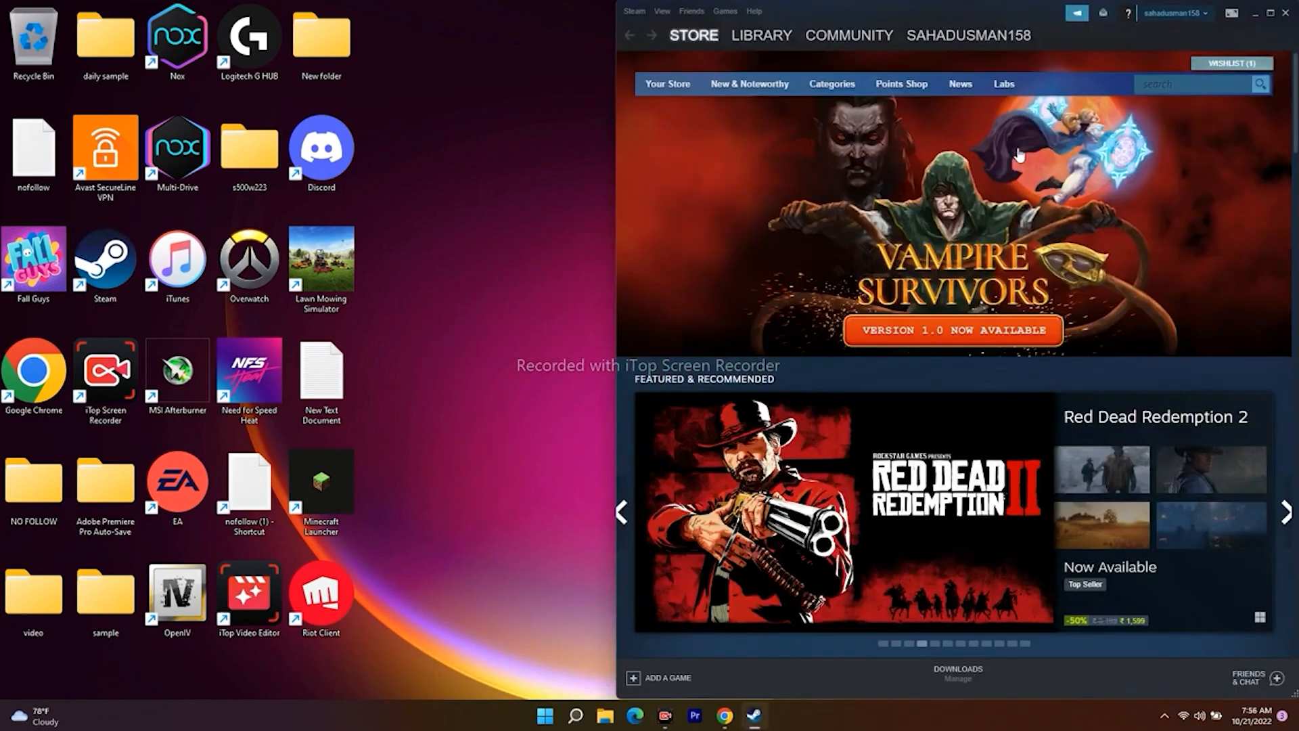
left_click(1253, 17)
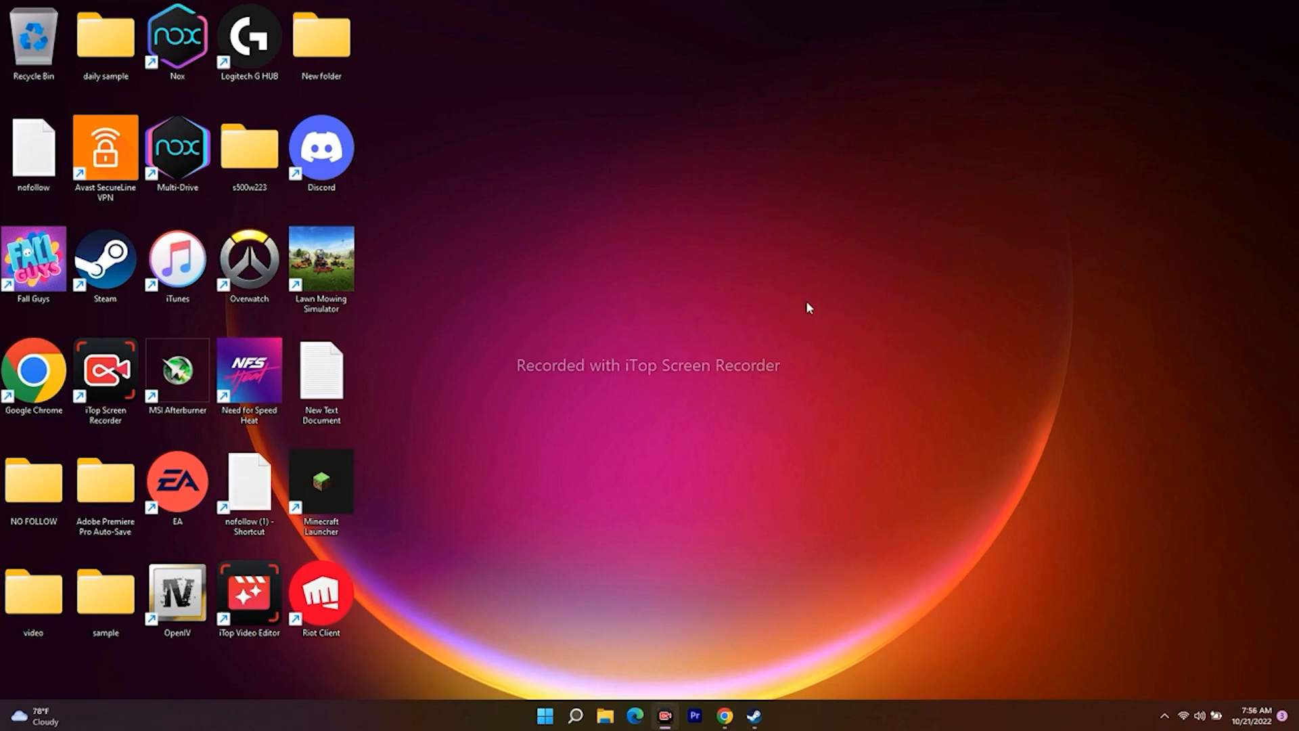
left_click(756, 716)
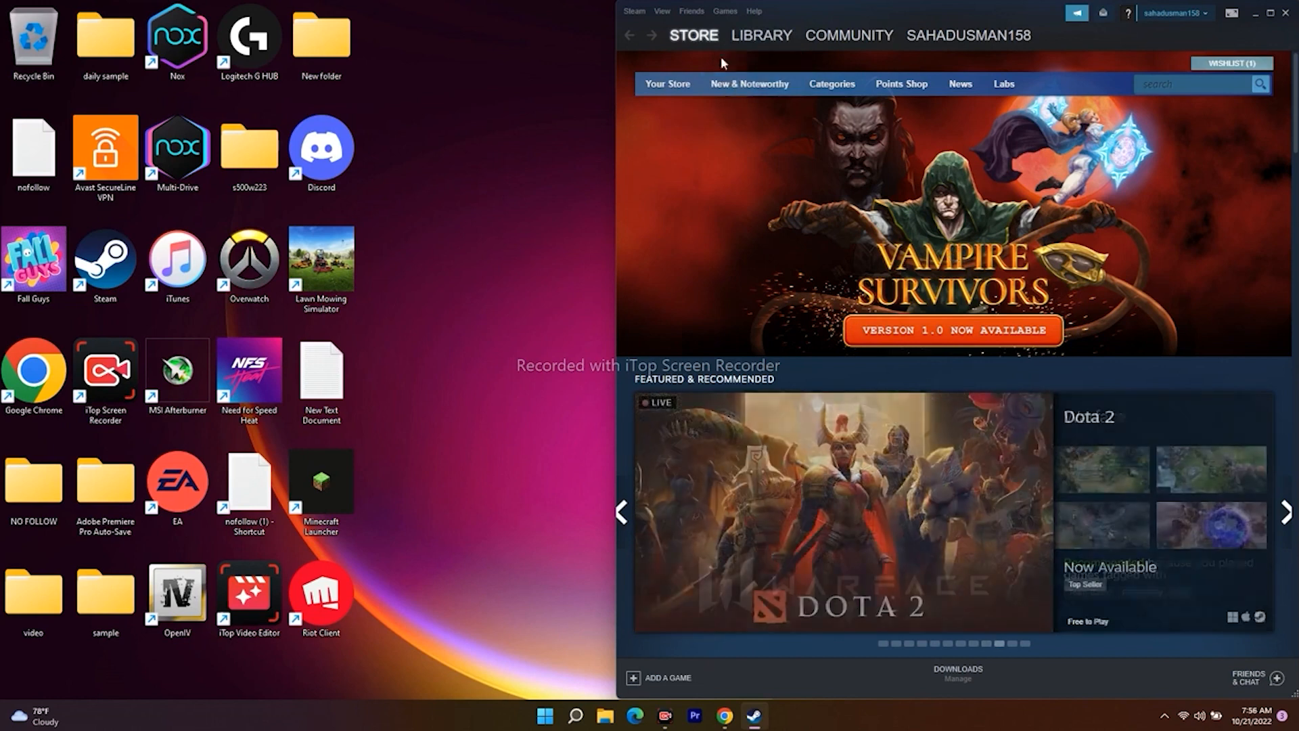
left_click(1256, 13)
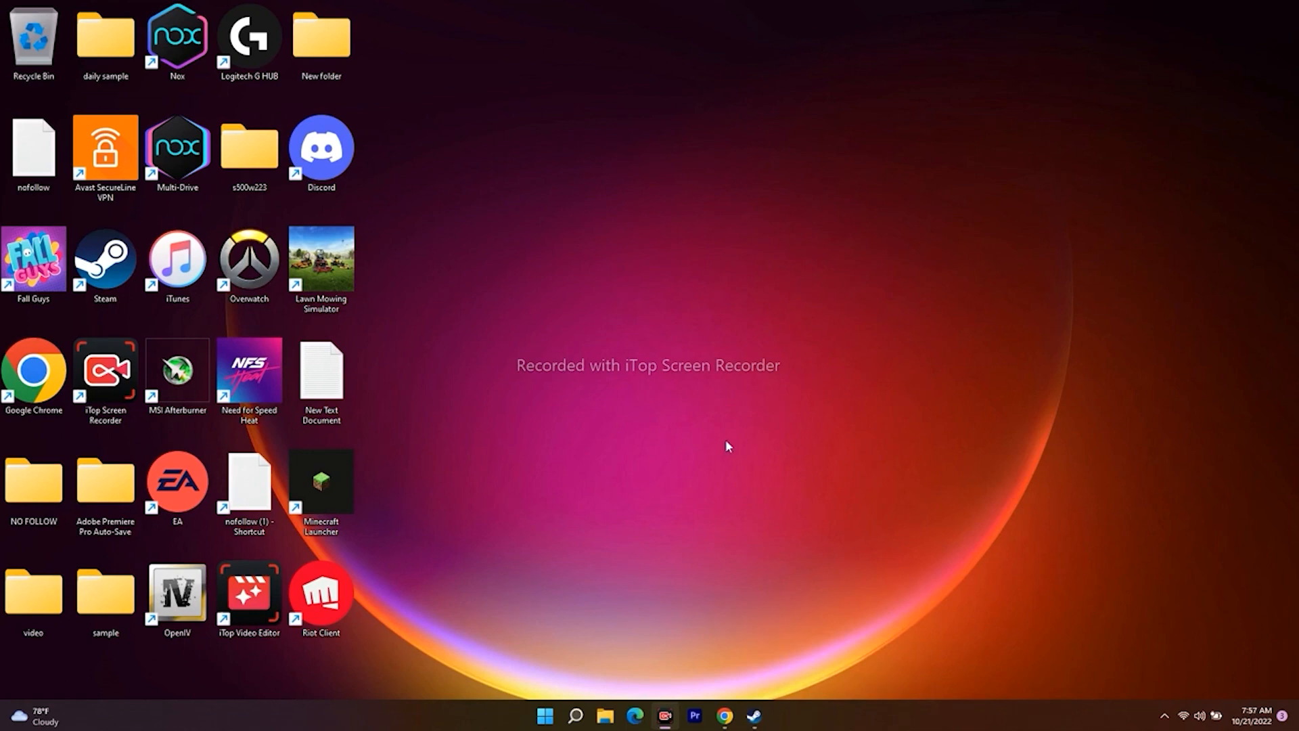
left_click(754, 715)
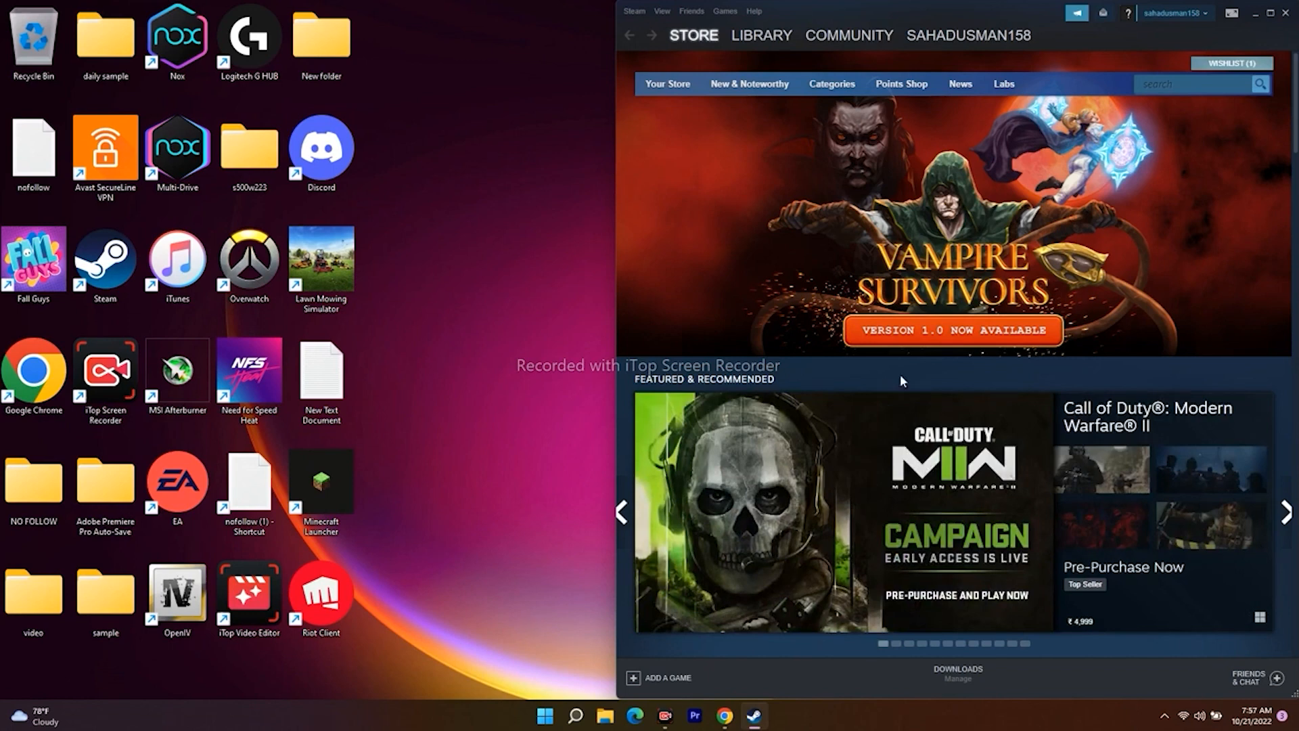
left_click(1256, 14)
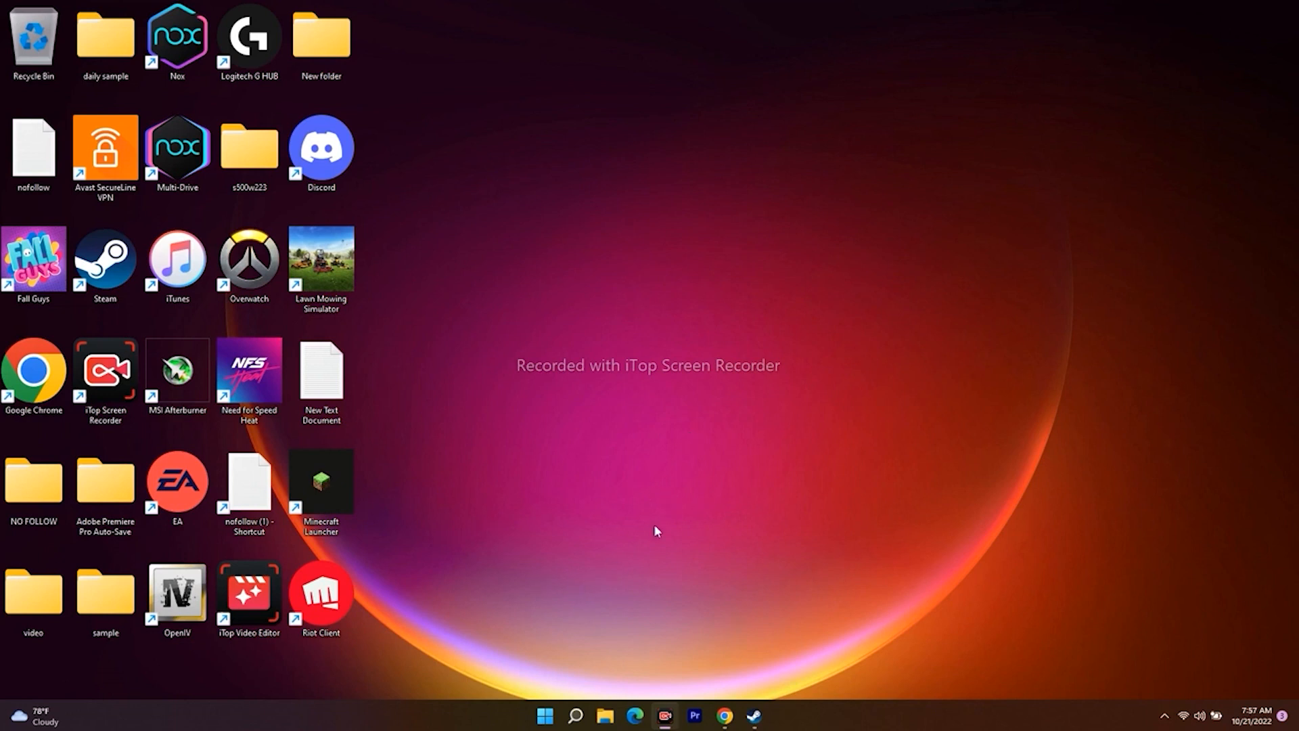
Open Device Manager and expand the Display adapters category.
right_click(546, 720)
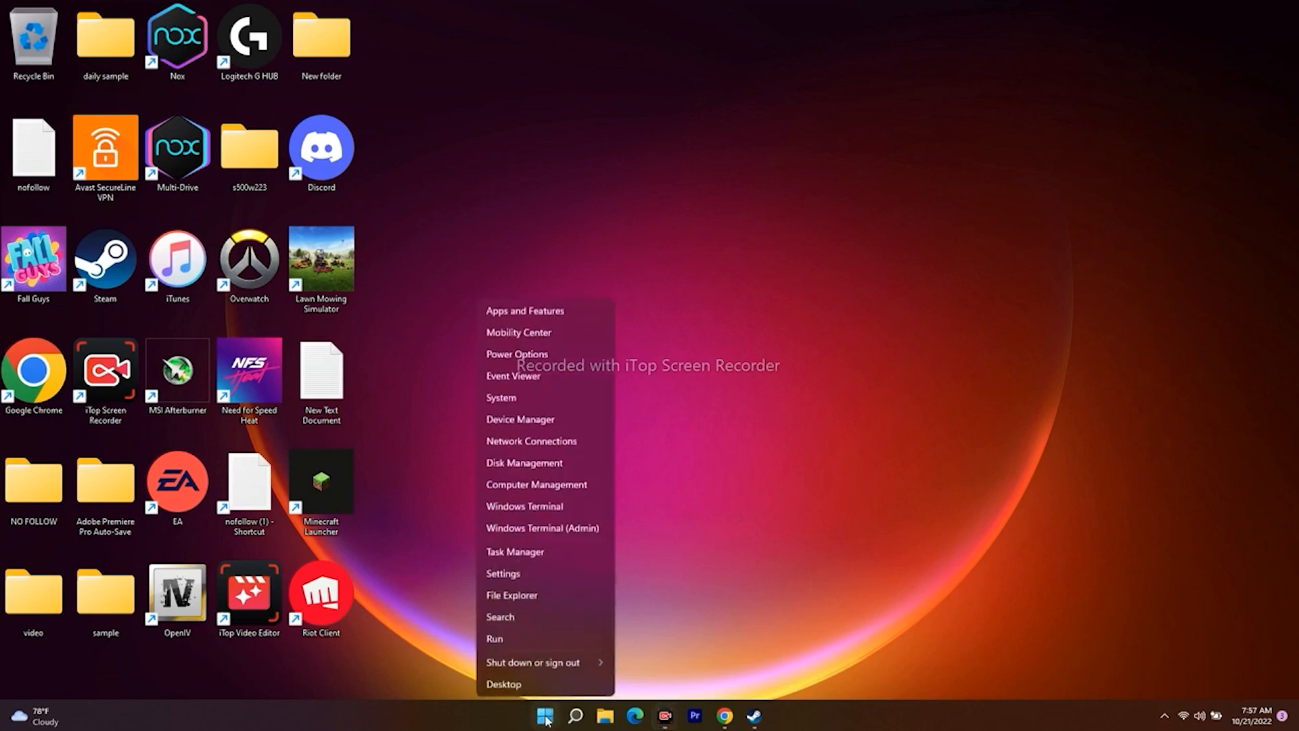
left_click(543, 417)
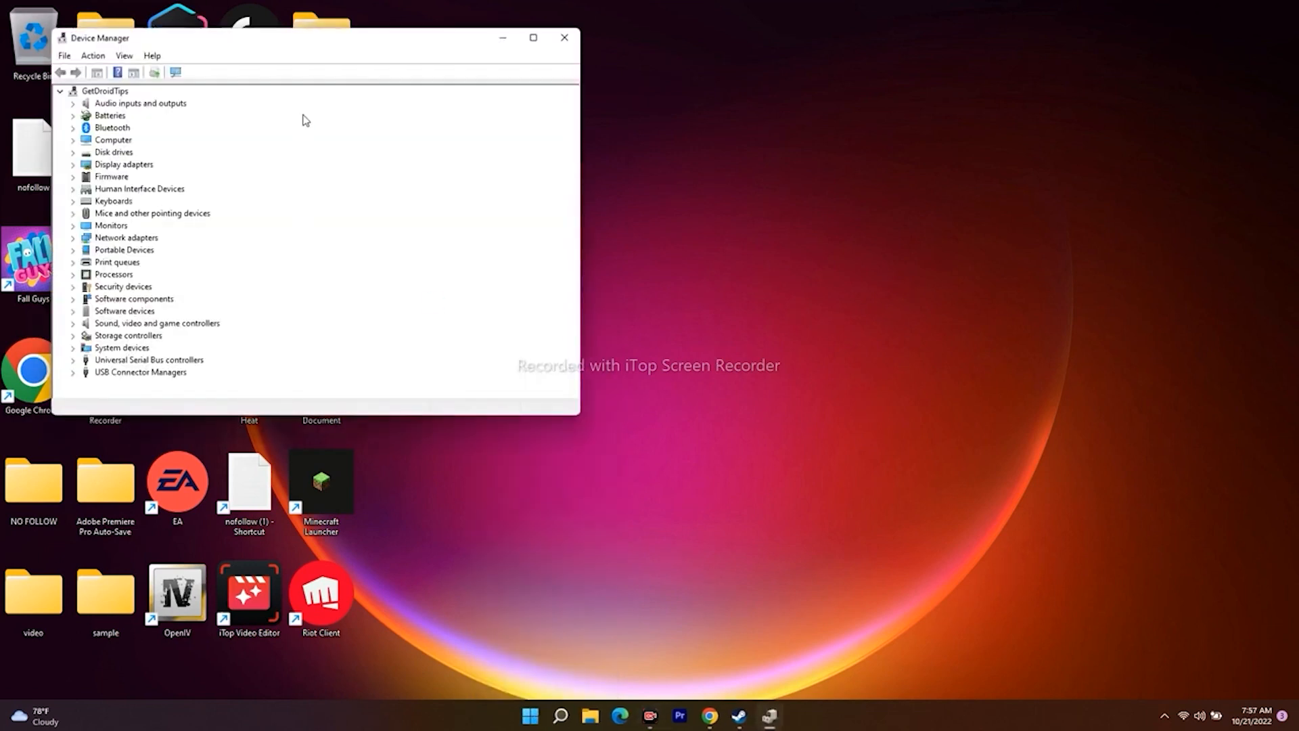
left_click_drag(334, 50, 794, 77)
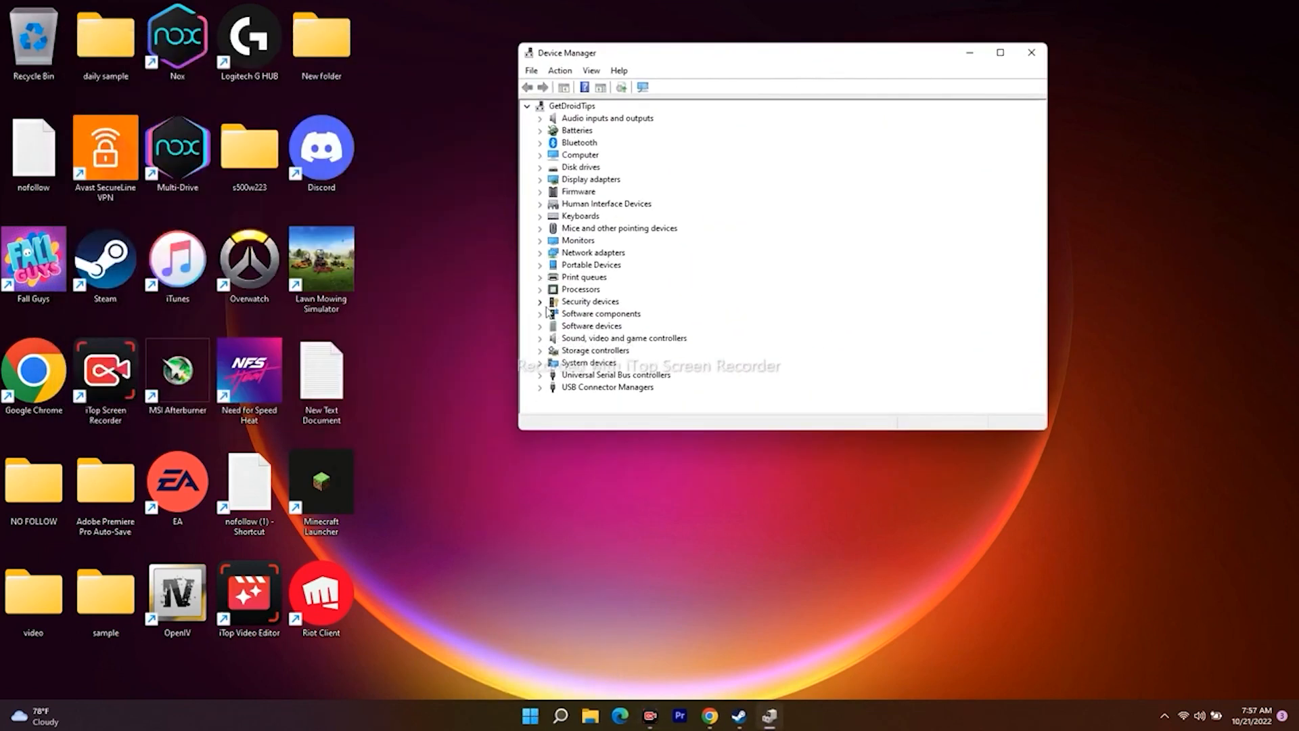
left_click(540, 180)
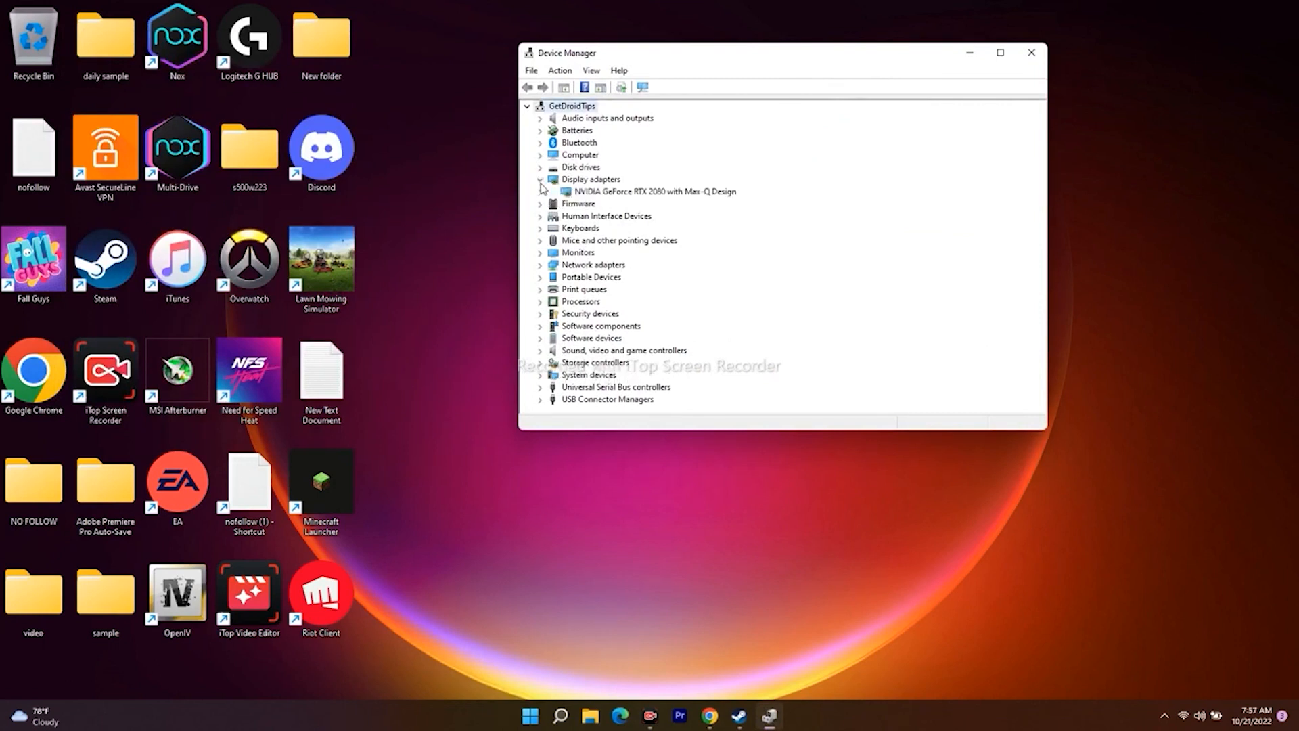
View the driver properties of the NVIDIA GeForce RTX 2080 adapter, and close Device Manager.
right_click(658, 192)
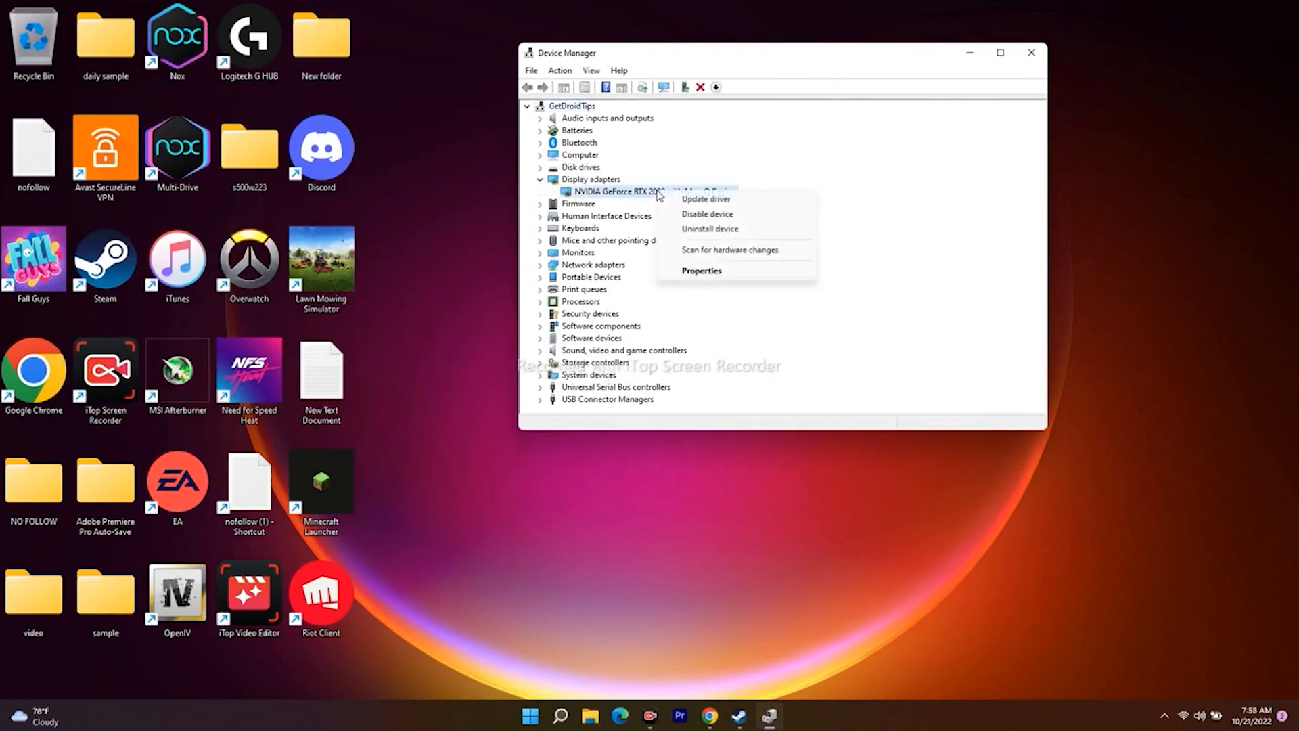
left_click(703, 272)
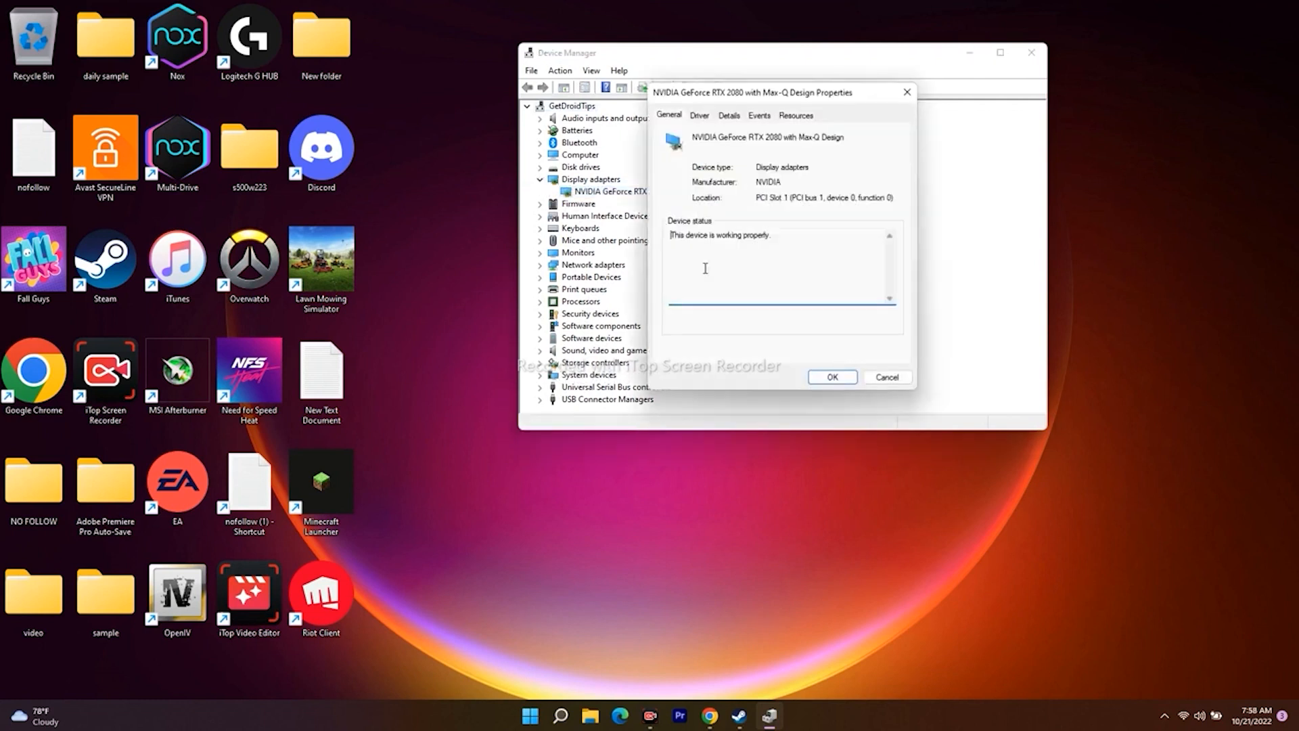
left_click(697, 119)
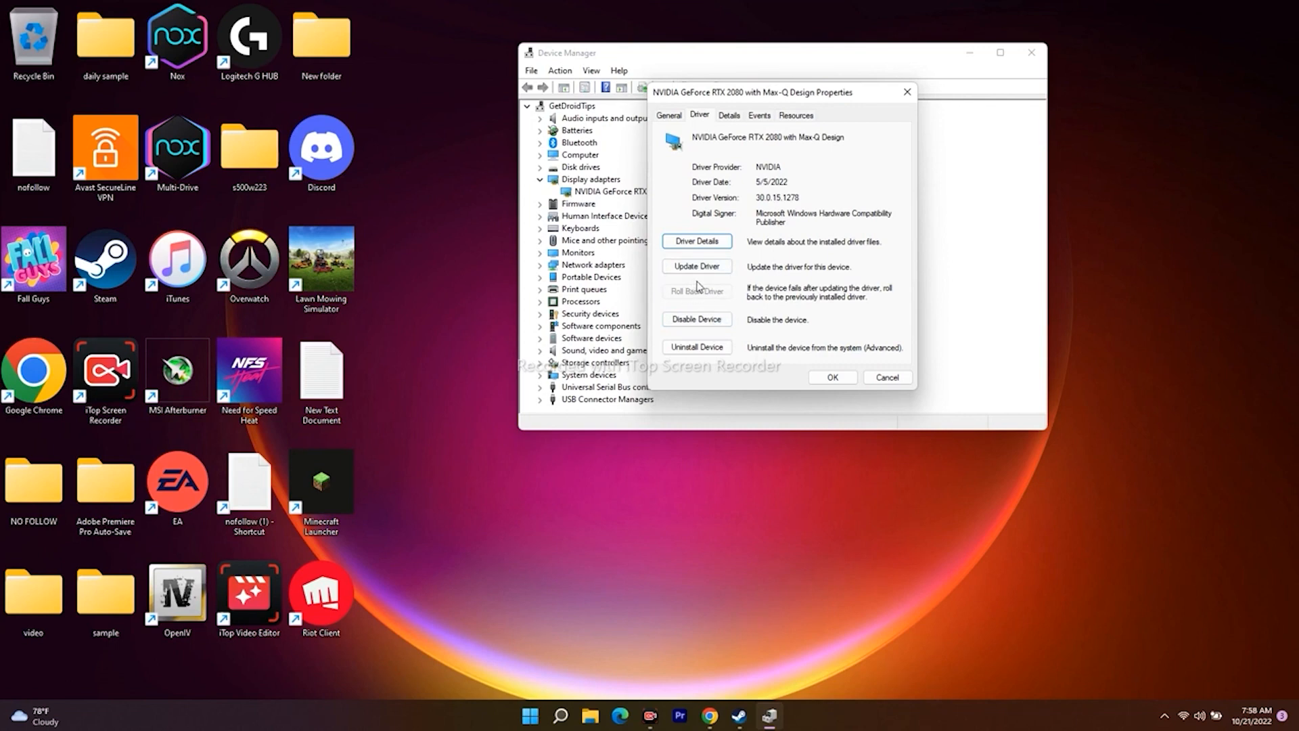
left_click(907, 92)
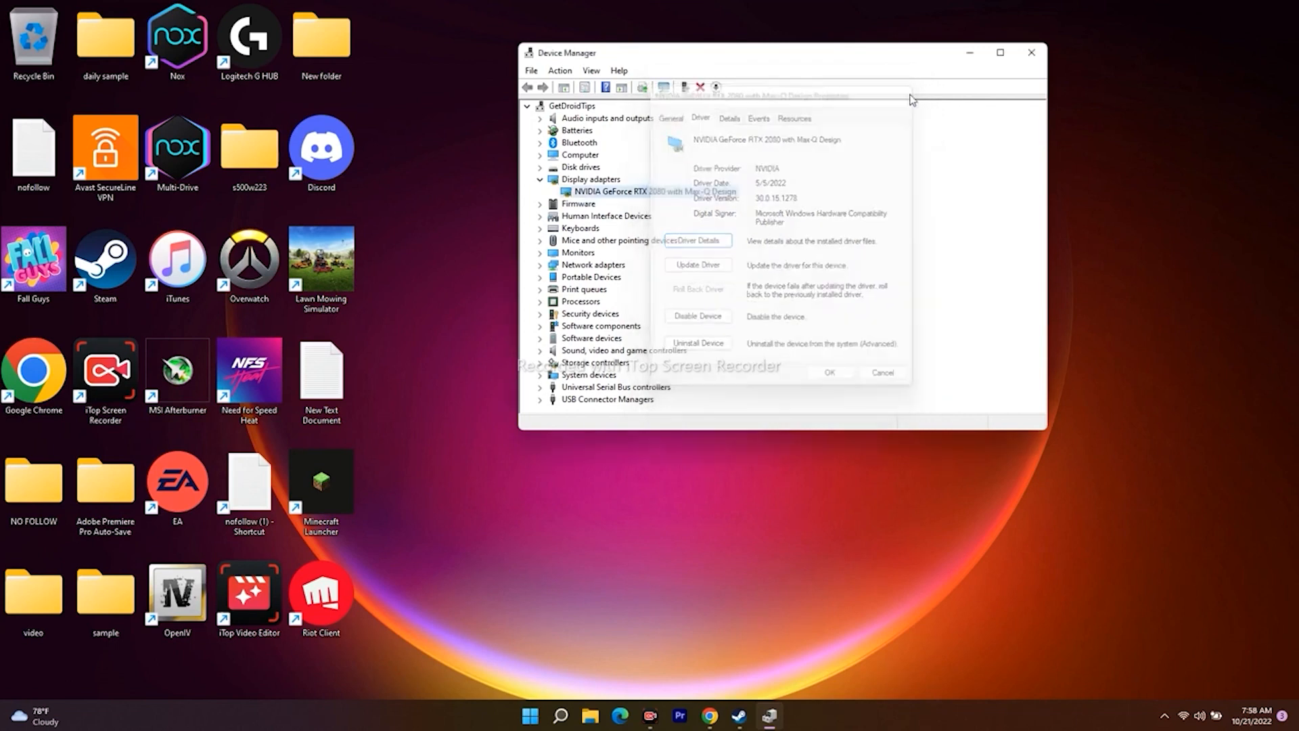
left_click(1042, 61)
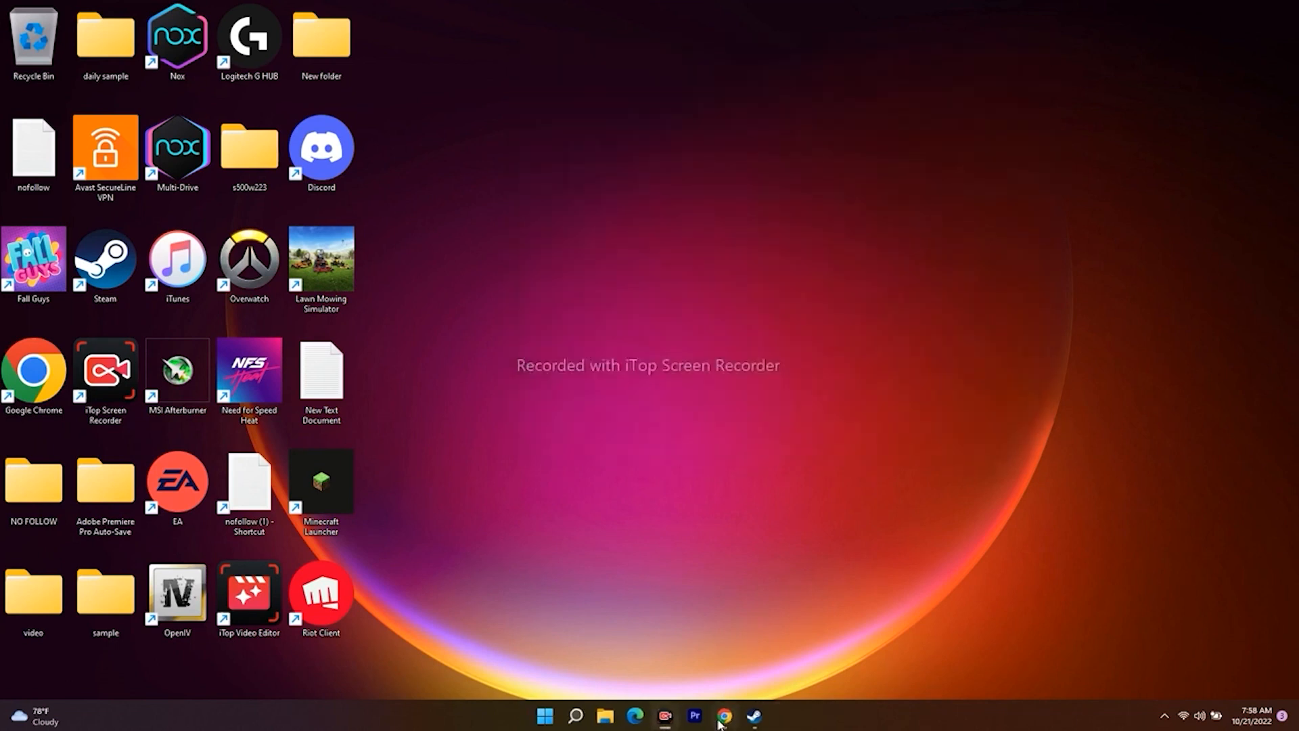
Switch to Chrome, show the NVIDIA GeForce Drivers page and accept its cookies.
left_click(725, 715)
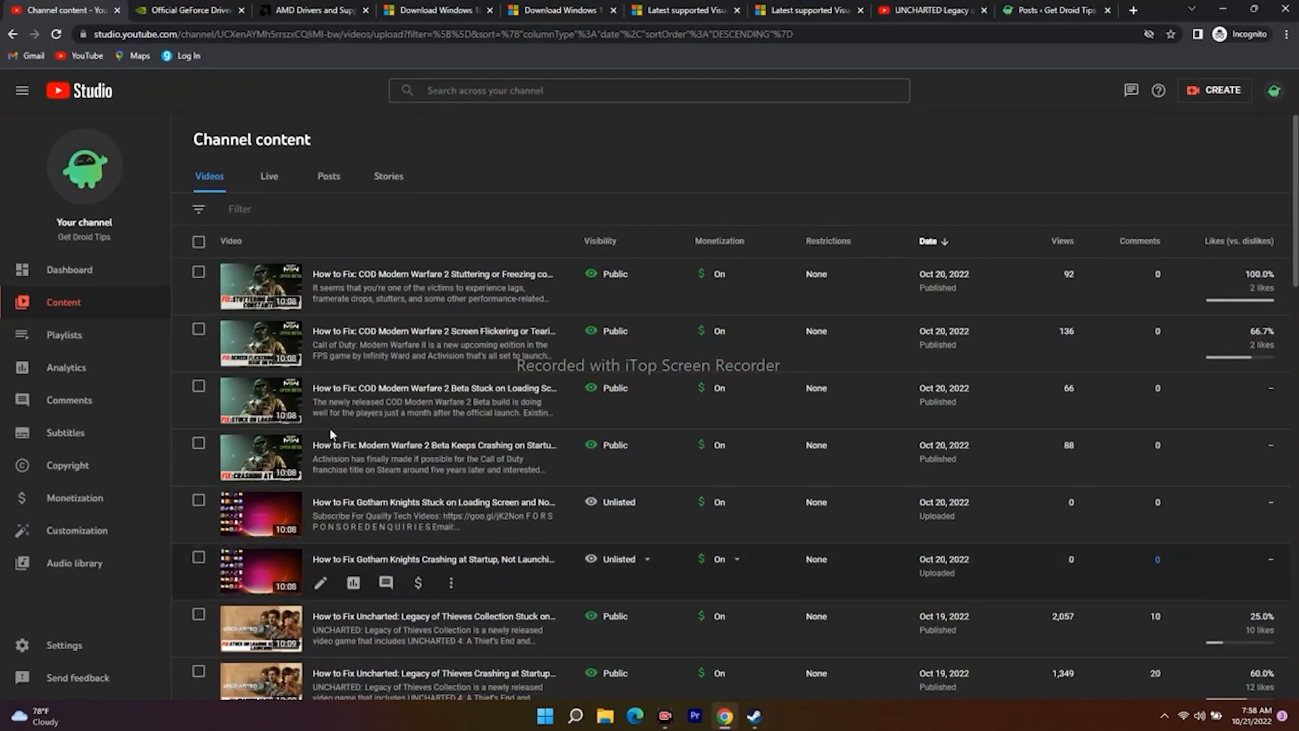
left_click(193, 9)
left_click(700, 161)
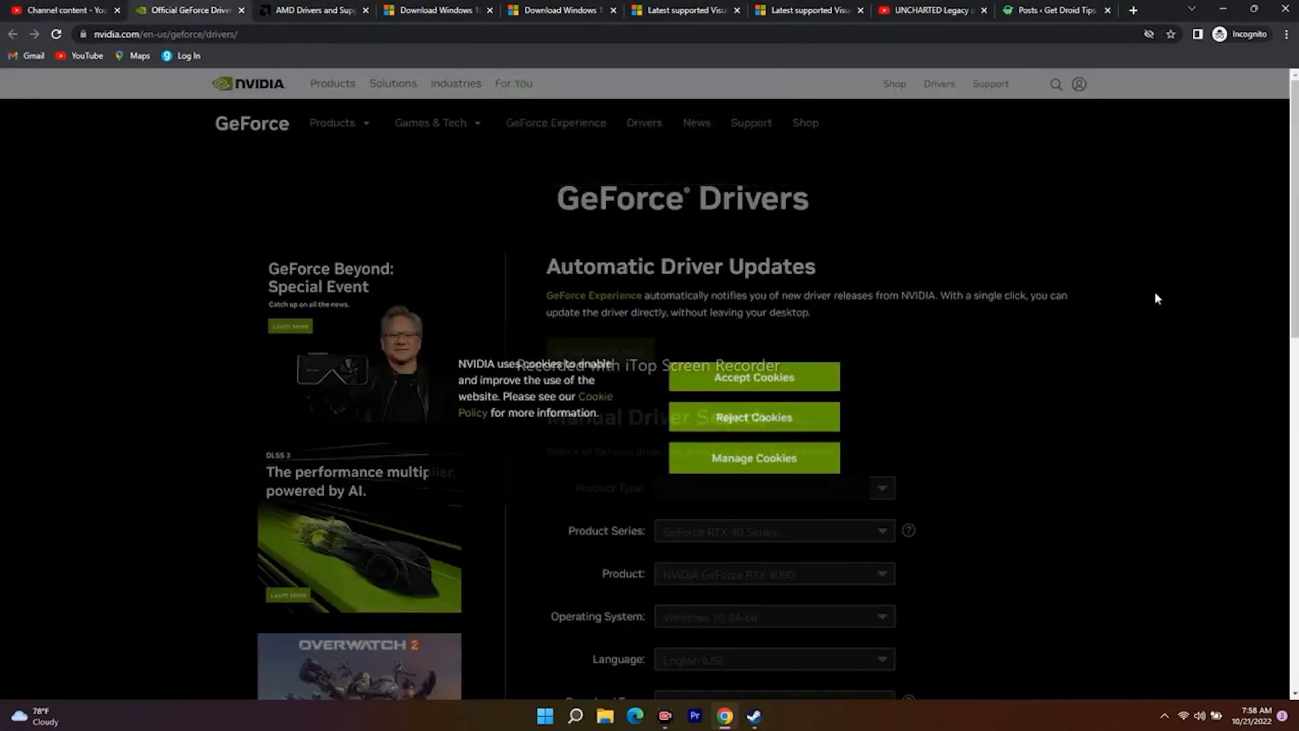
scroll(1157, 298, "down", 2)
scroll(1154, 298, "down", 1)
left_click(684, 377)
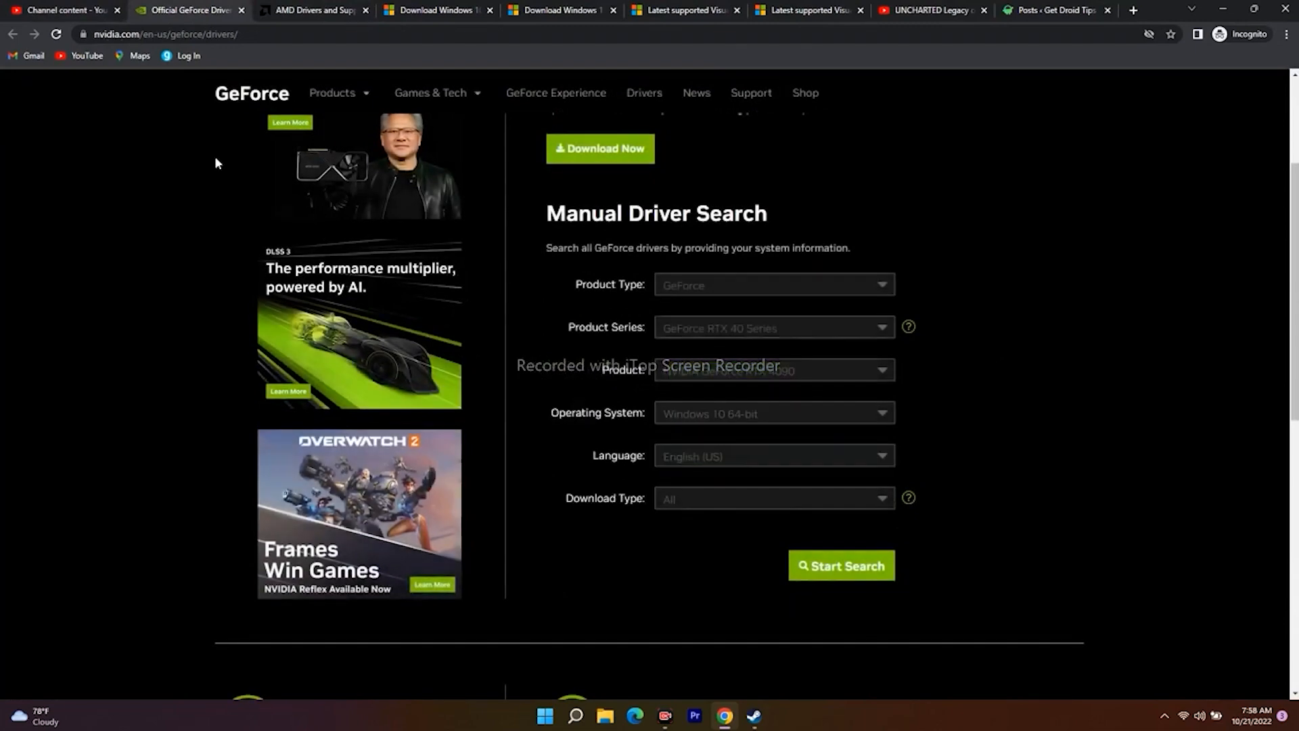
Select GeForce as the product type in NVIDIA's manual driver search.
scroll(740, 446, "up", 3)
left_click(321, 12)
left_click(197, 5)
scroll(1199, 407, "down", 3)
scroll(1199, 408, "up", 2)
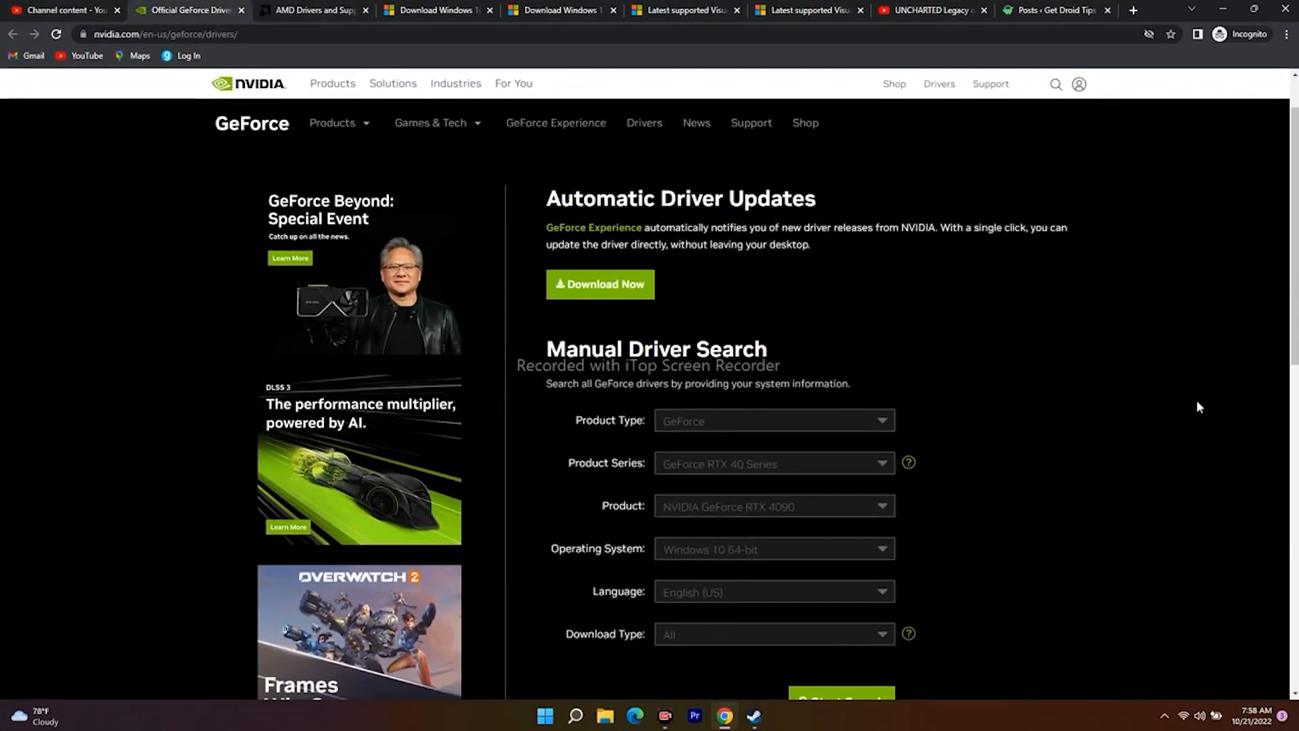
scroll(1199, 407, "down", 1)
scroll(1197, 402, "down", 2)
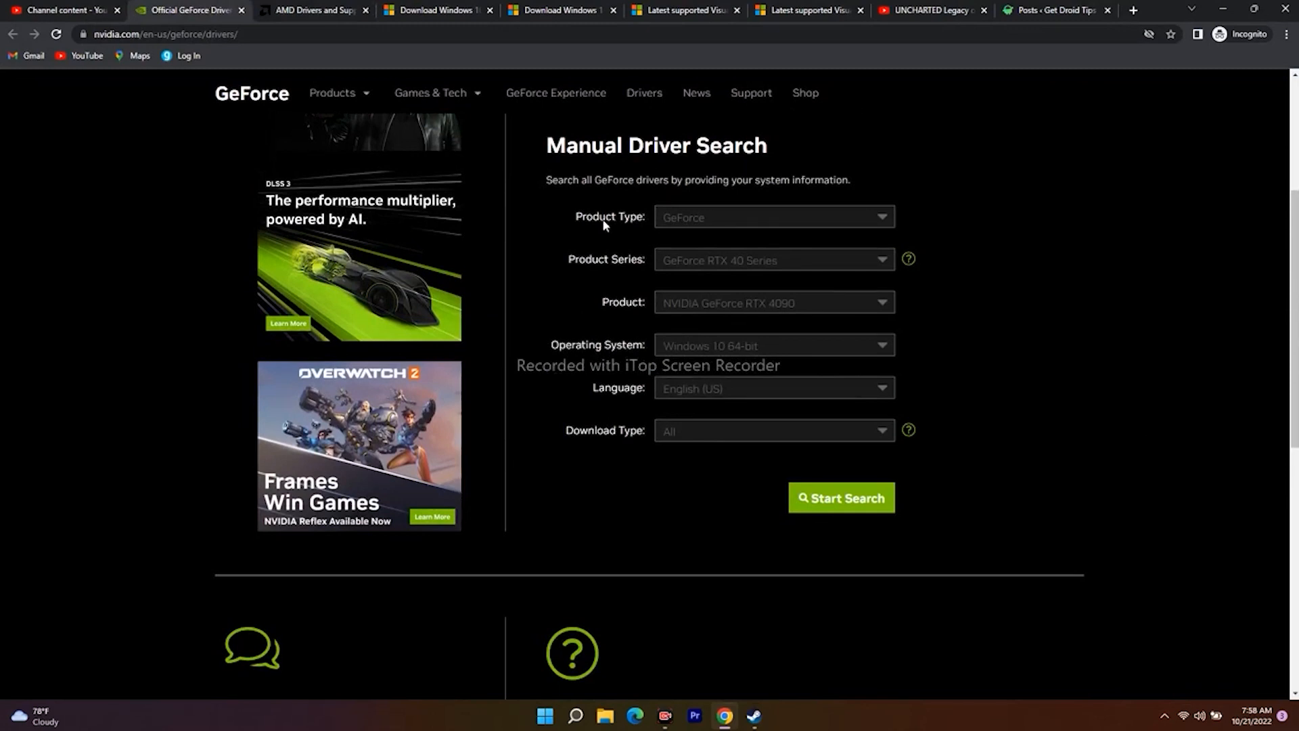
left_click(812, 228)
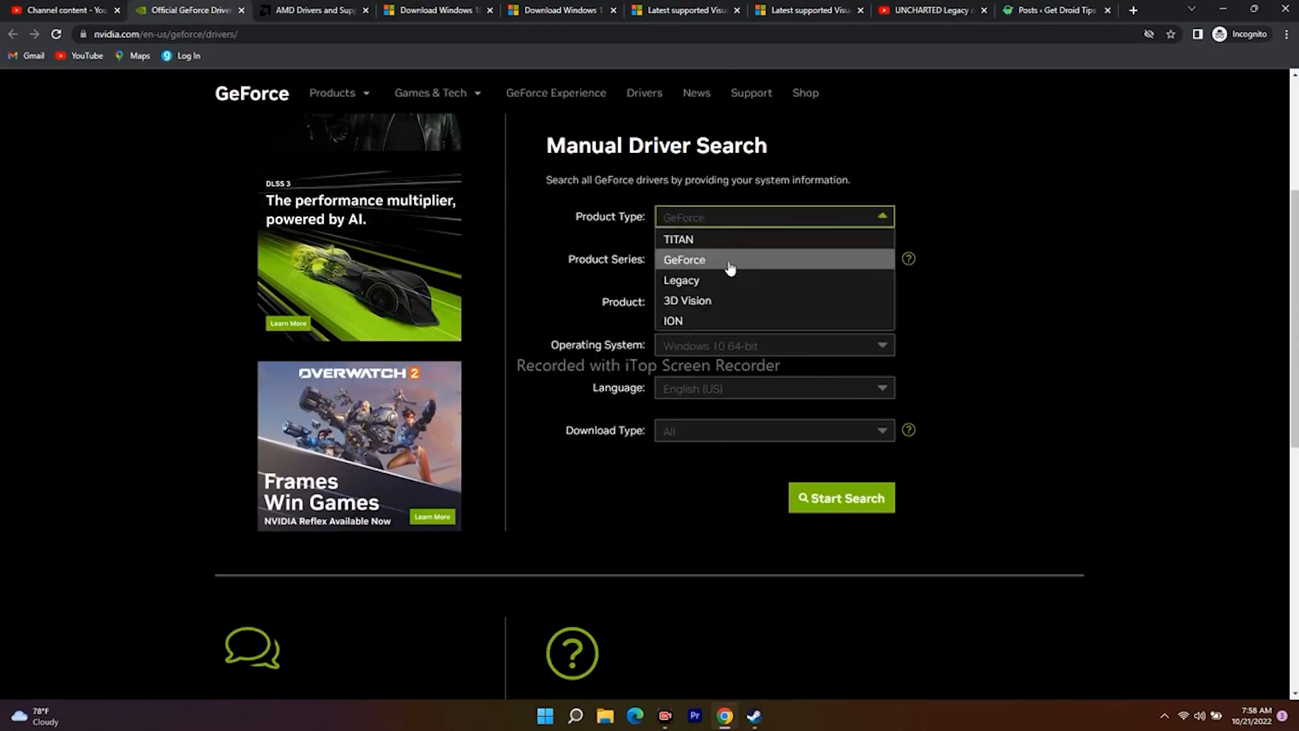
left_click(724, 266)
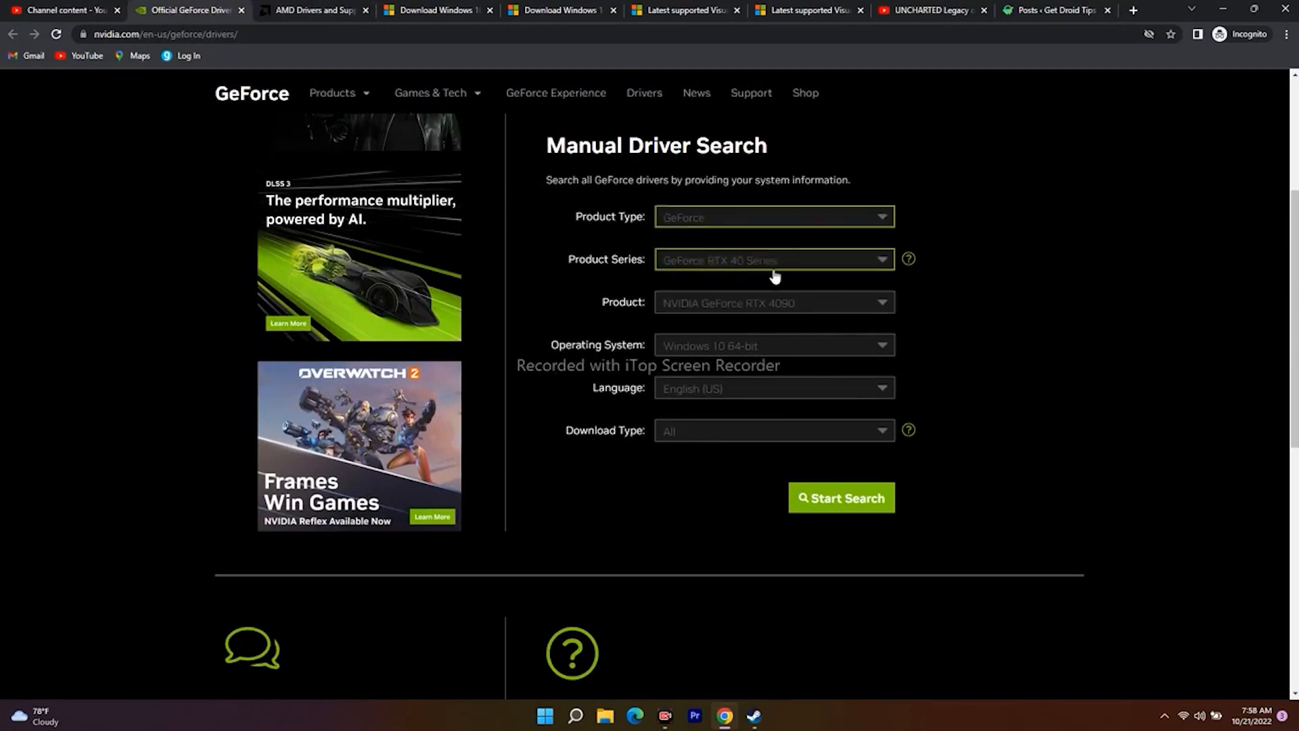
Run the manual driver search with the selected GeForce product and system information.
scroll(769, 253, "down", 1)
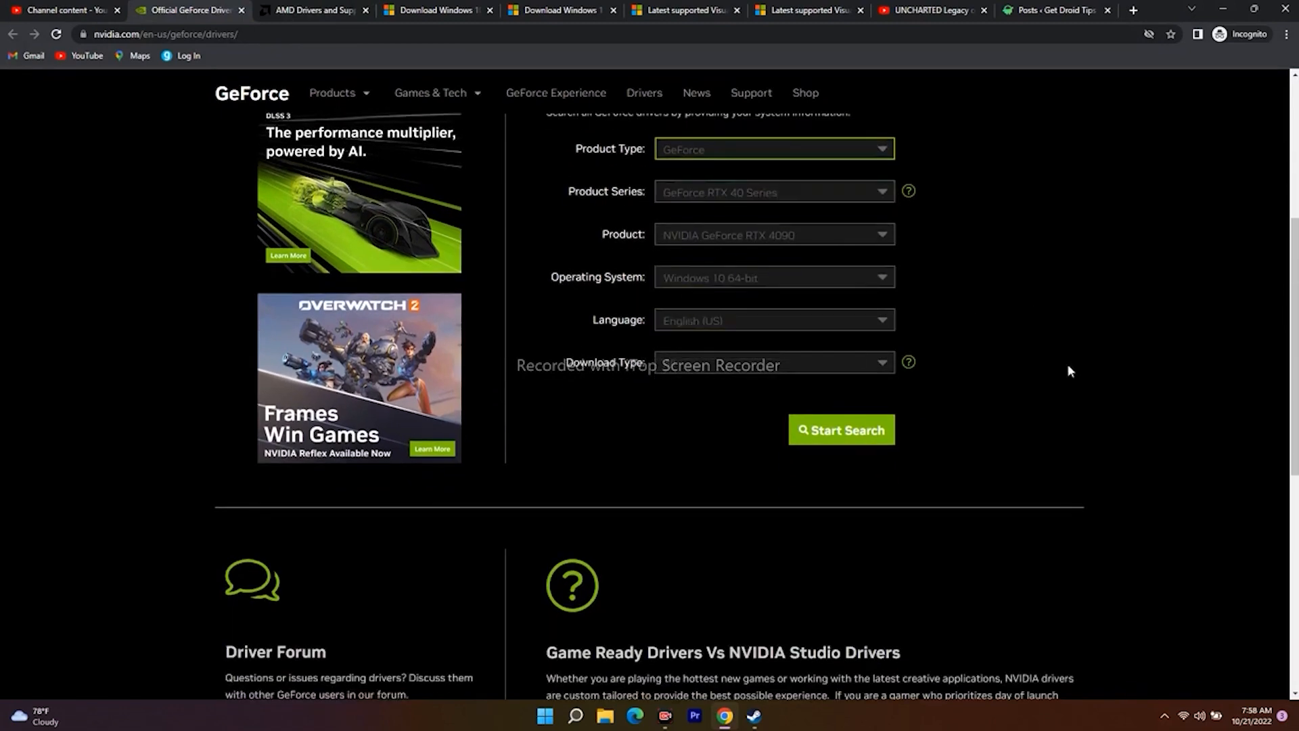
scroll(977, 369, "down", 3)
scroll(1099, 368, "down", 2)
scroll(1079, 362, "up", 3)
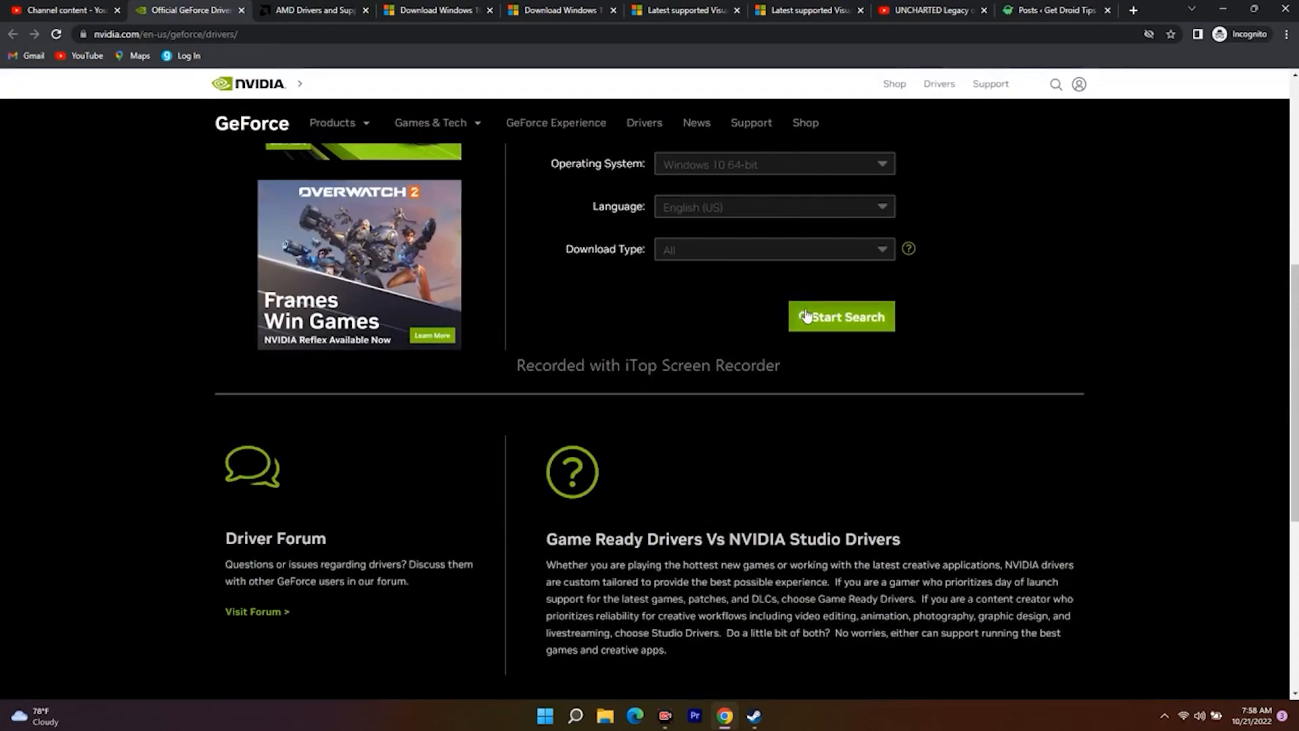
Look over the driver download options on the AMD Drivers and Support page.
left_click(292, 9)
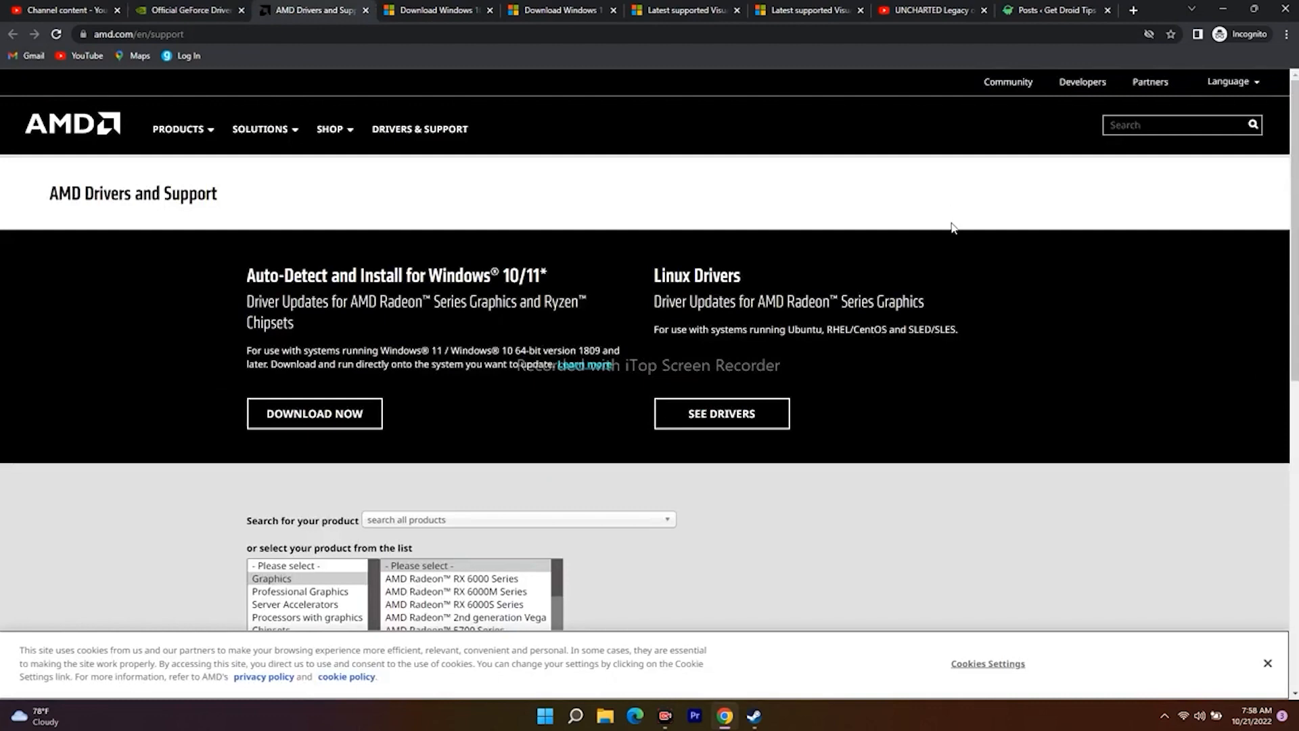
scroll(974, 257, "down", 3)
scroll(835, 310, "down", 2)
scroll(835, 310, "up", 2)
Return to the NVIDIA page and examine the driver results and their available downloads.
left_click(191, 10)
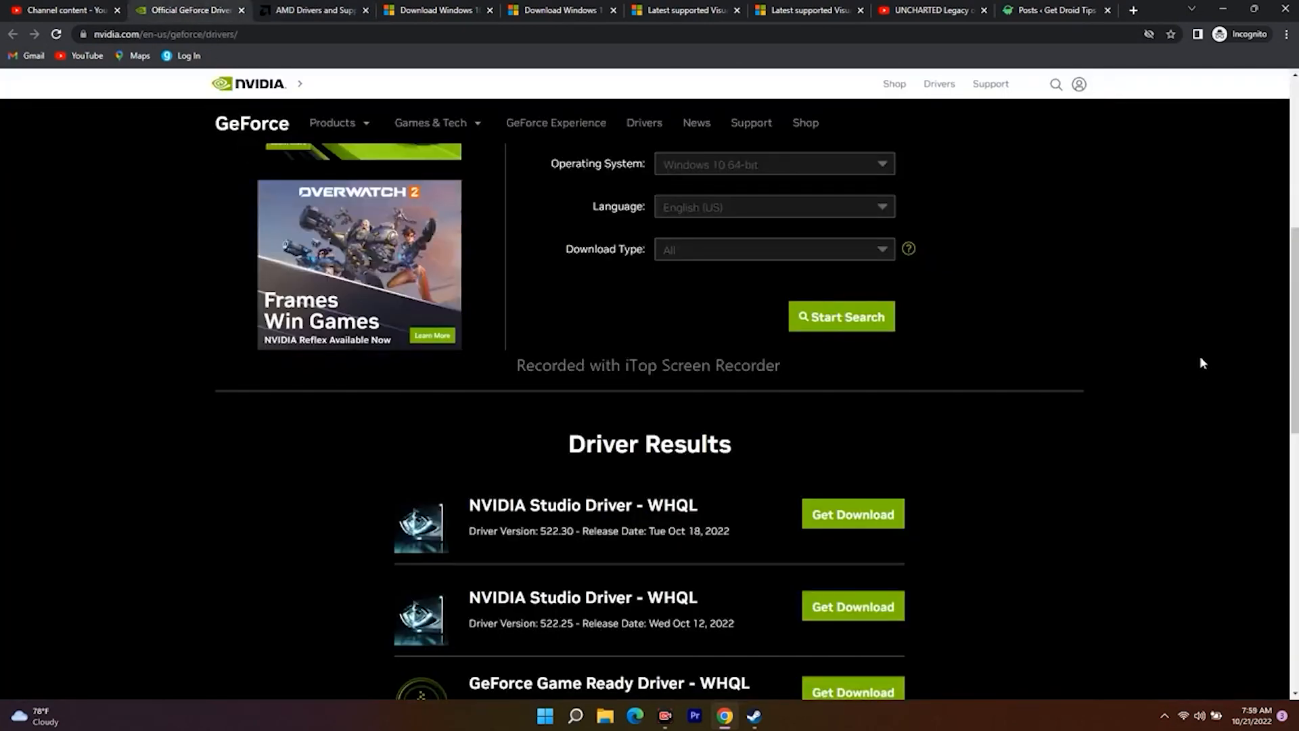
scroll(1191, 355, "down", 1)
scroll(1173, 350, "down", 4)
scroll(1172, 350, "up", 6)
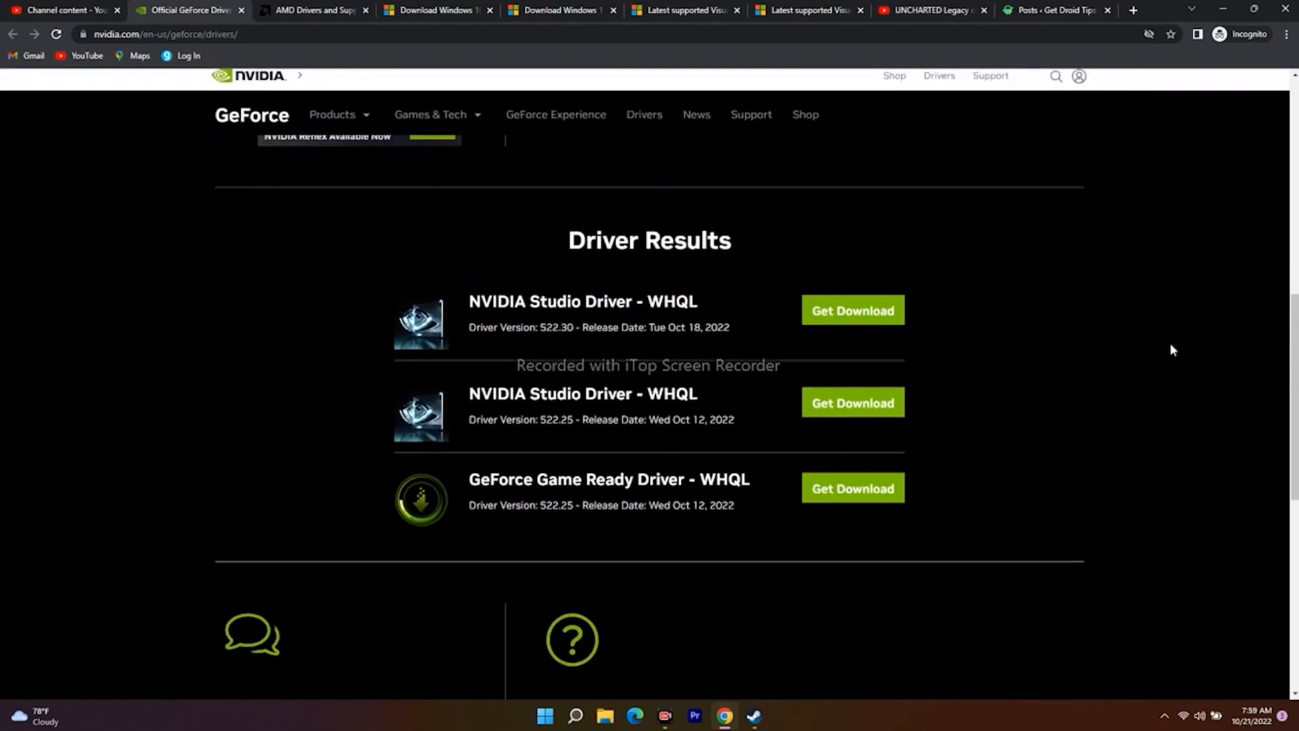
scroll(1172, 350, "up", 6)
scroll(1173, 350, "down", 9)
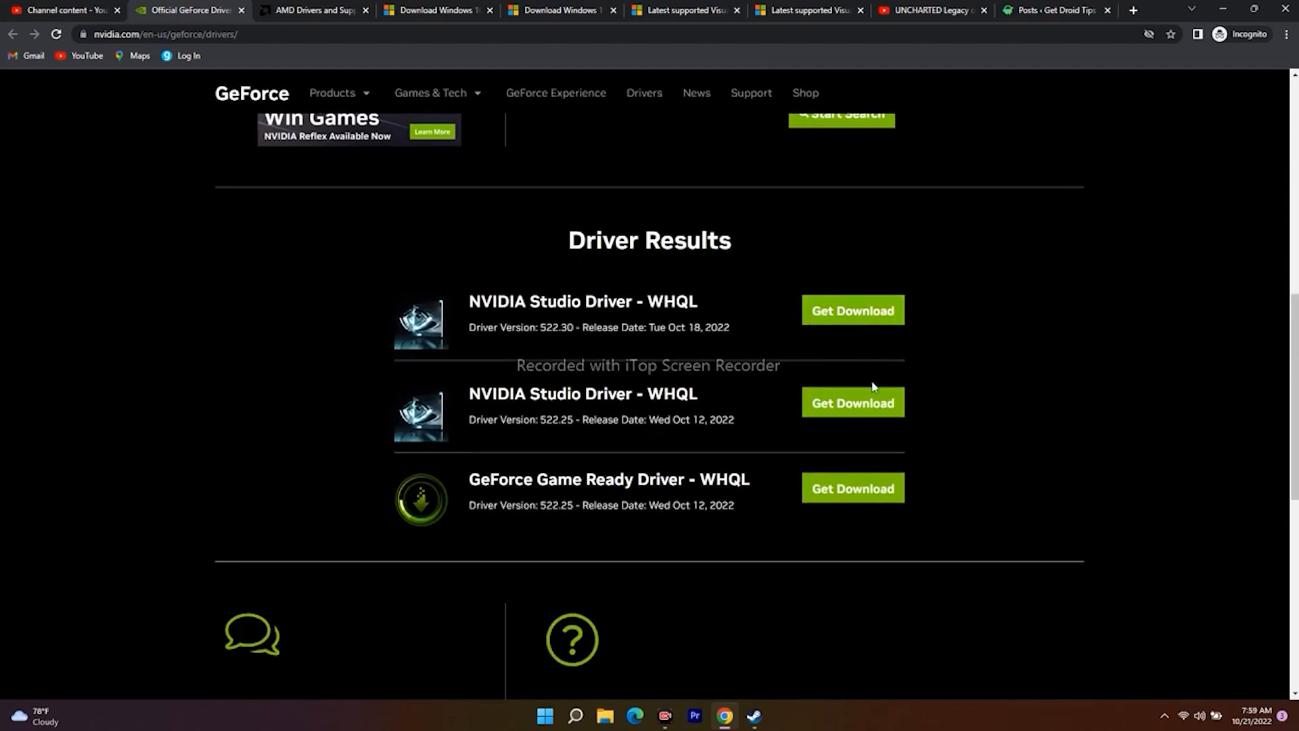
scroll(1154, 486, "down", 1)
scroll(1154, 486, "down", 5)
scroll(1154, 485, "up", 8)
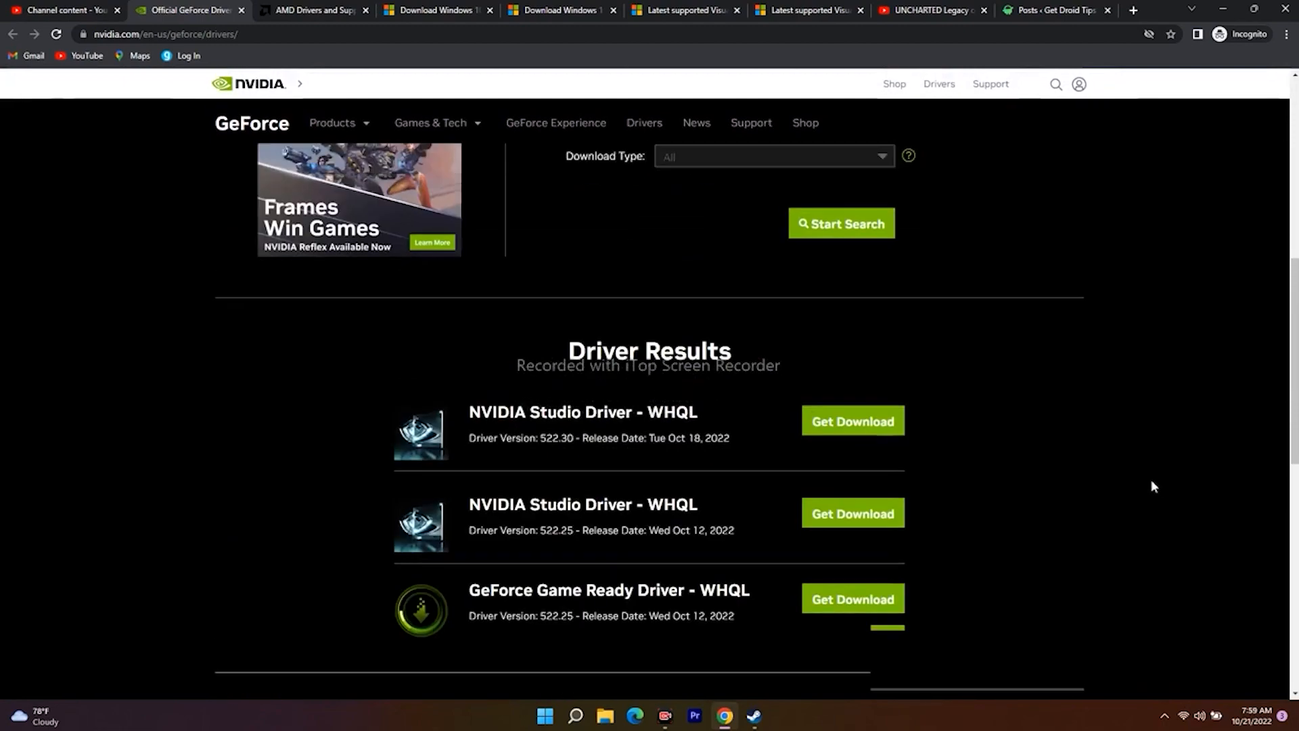
scroll(1154, 485, "up", 6)
scroll(1153, 485, "down", 3)
scroll(1154, 486, "up", 4)
scroll(1154, 486, "down", 1)
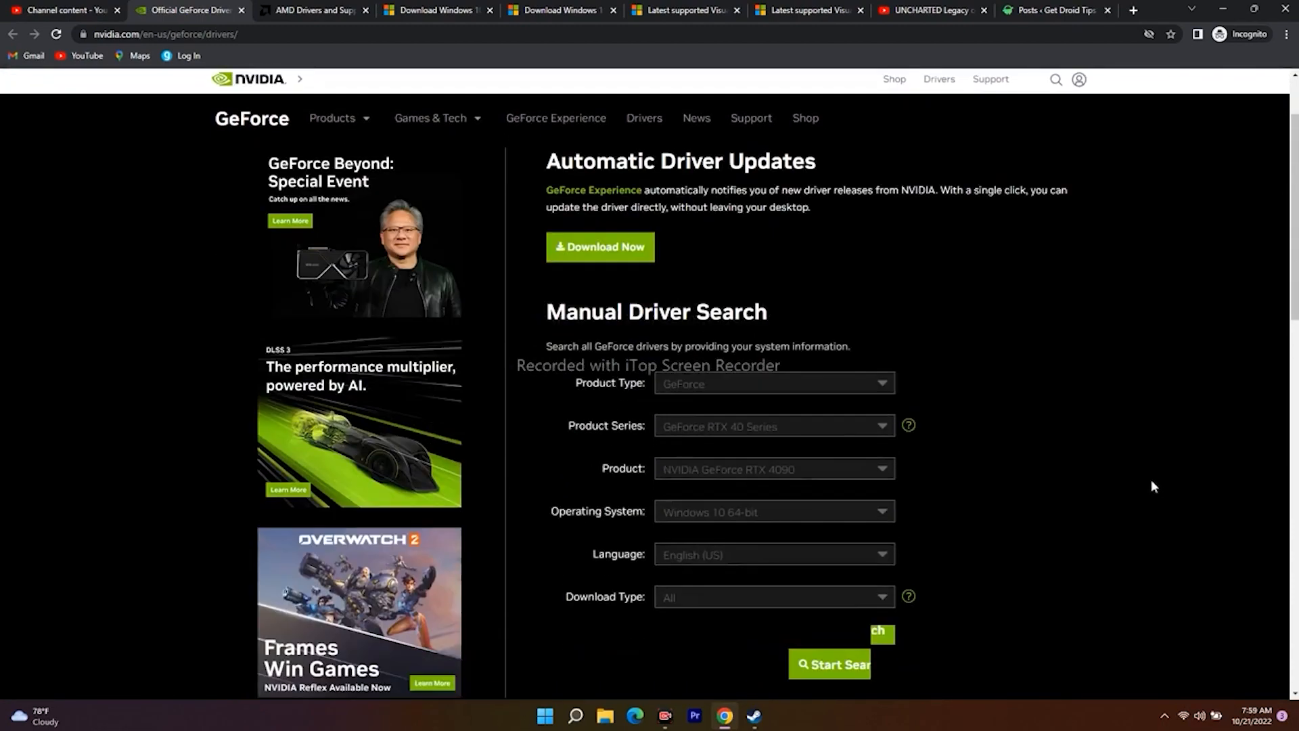
scroll(1153, 485, "down", 8)
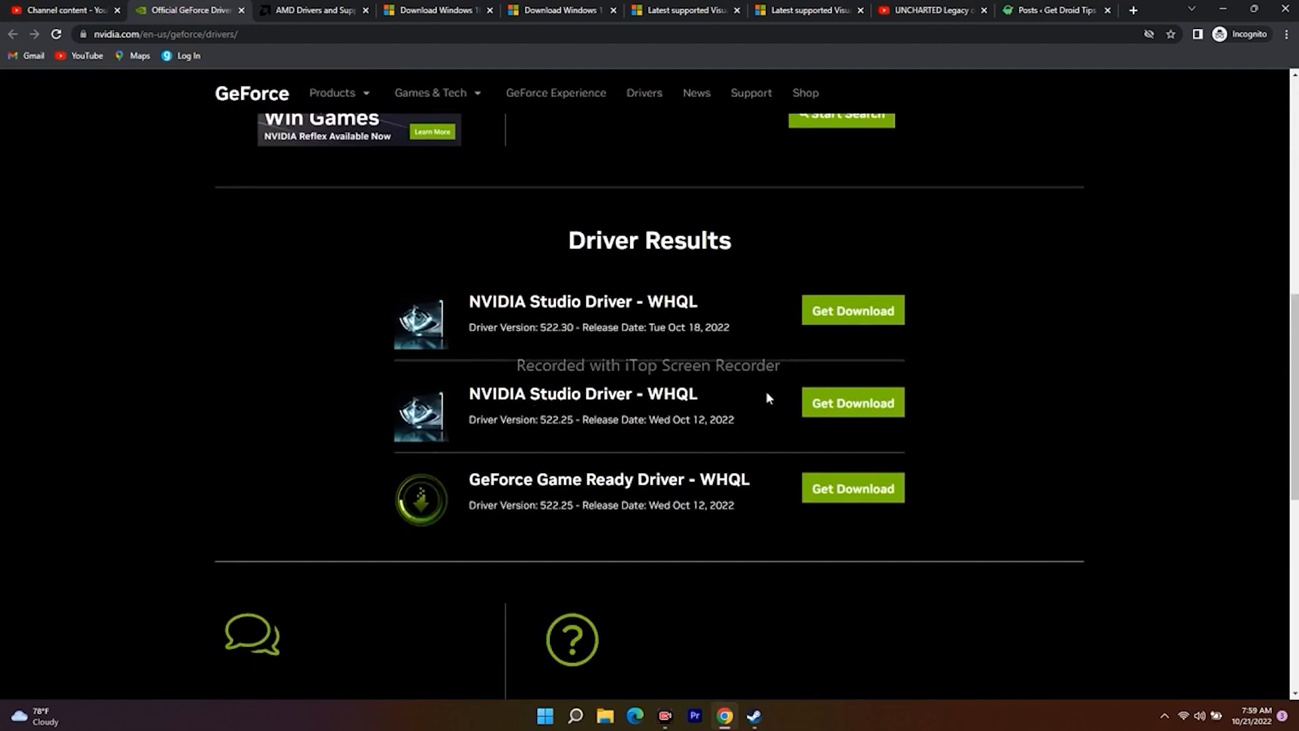
Reselect GeForce as the product type in NVIDIA's manual driver search and look over the listed drivers.
scroll(1092, 460, "up", 5)
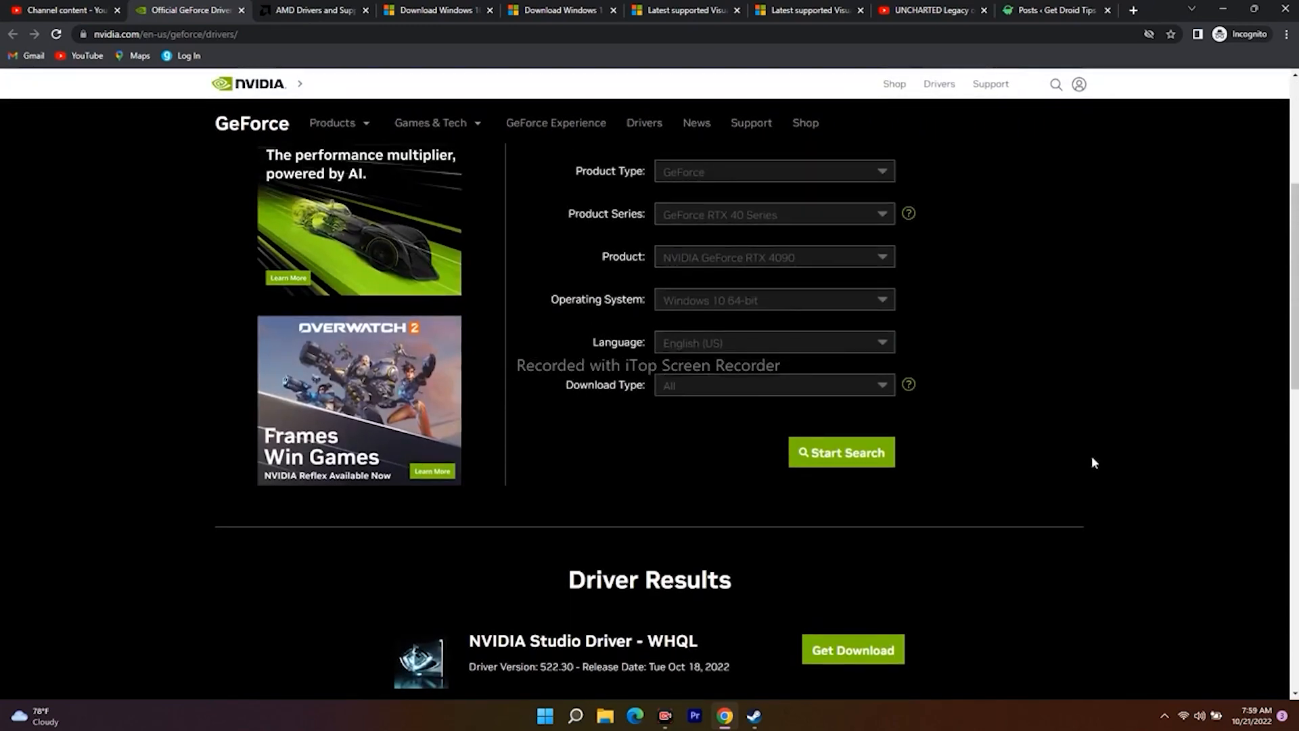
left_click(727, 174)
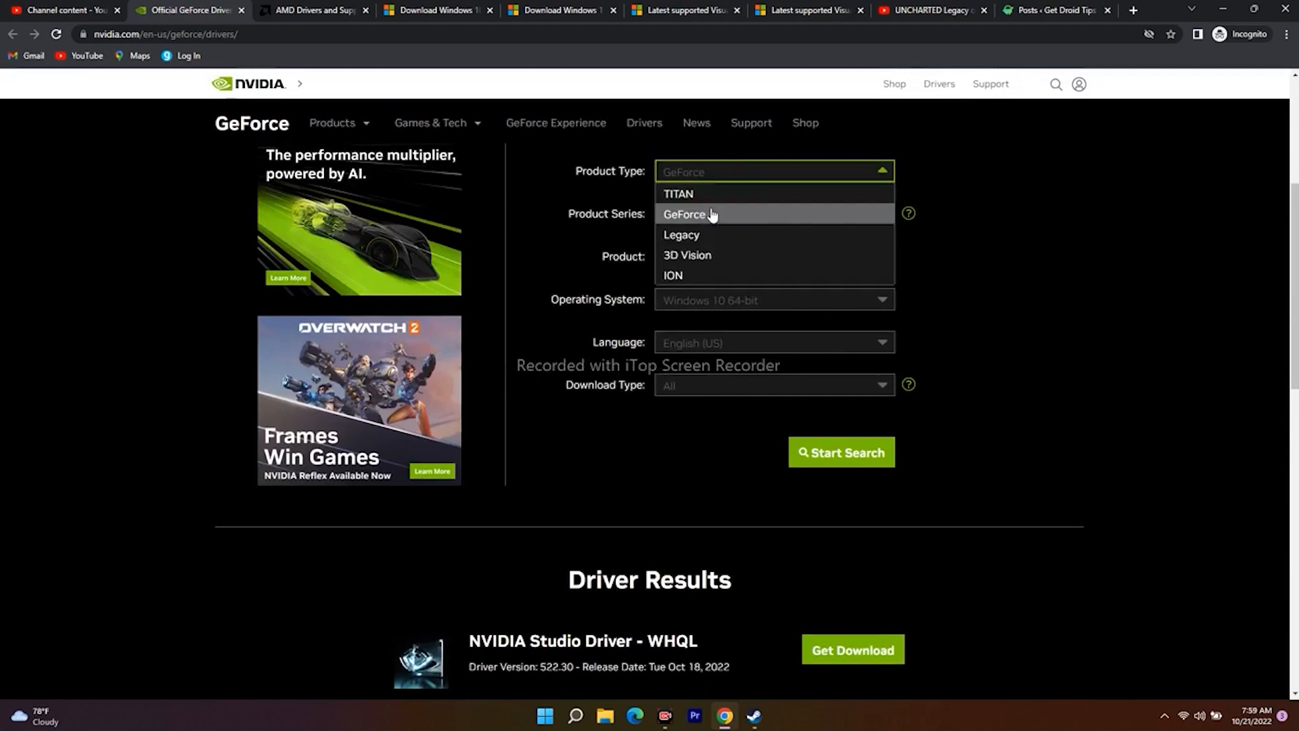
left_click(728, 215)
left_click(735, 176)
left_click(716, 218)
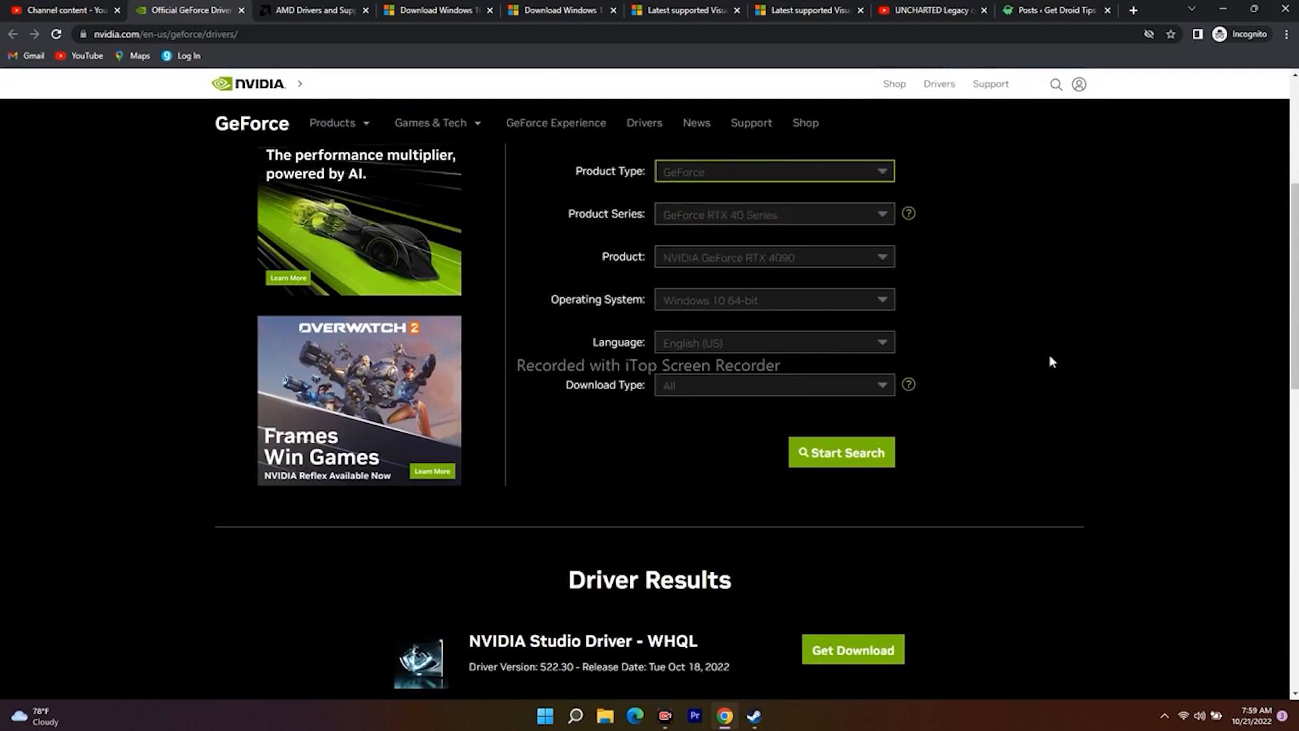
scroll(1050, 361, "down", 5)
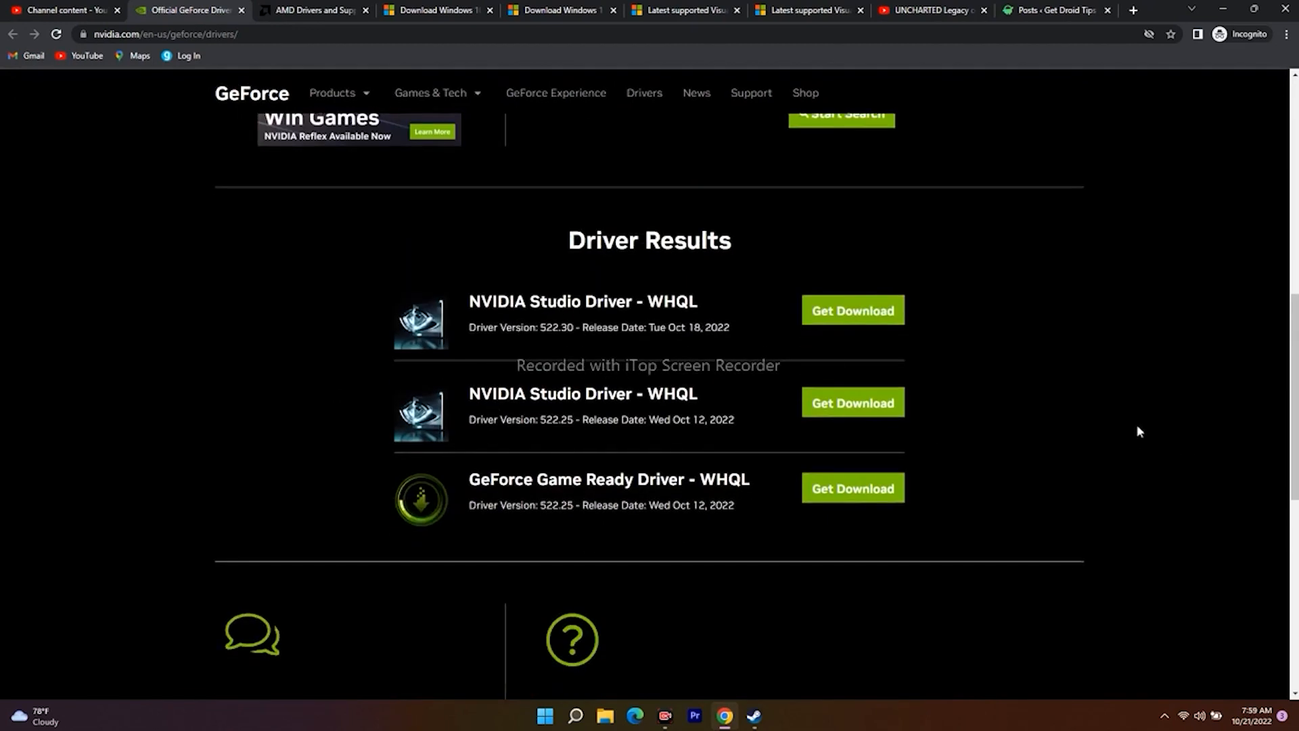
scroll(1135, 433, "up", 5)
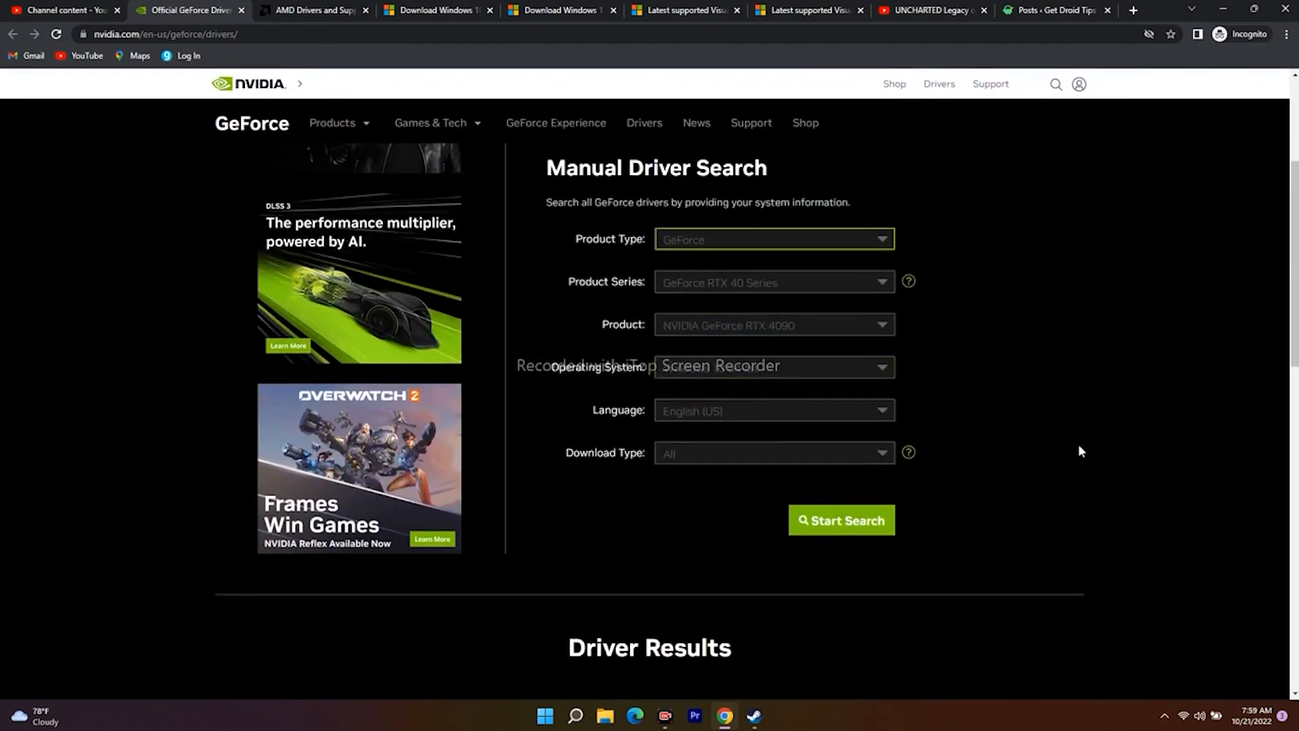
scroll(1080, 450, "down", 7)
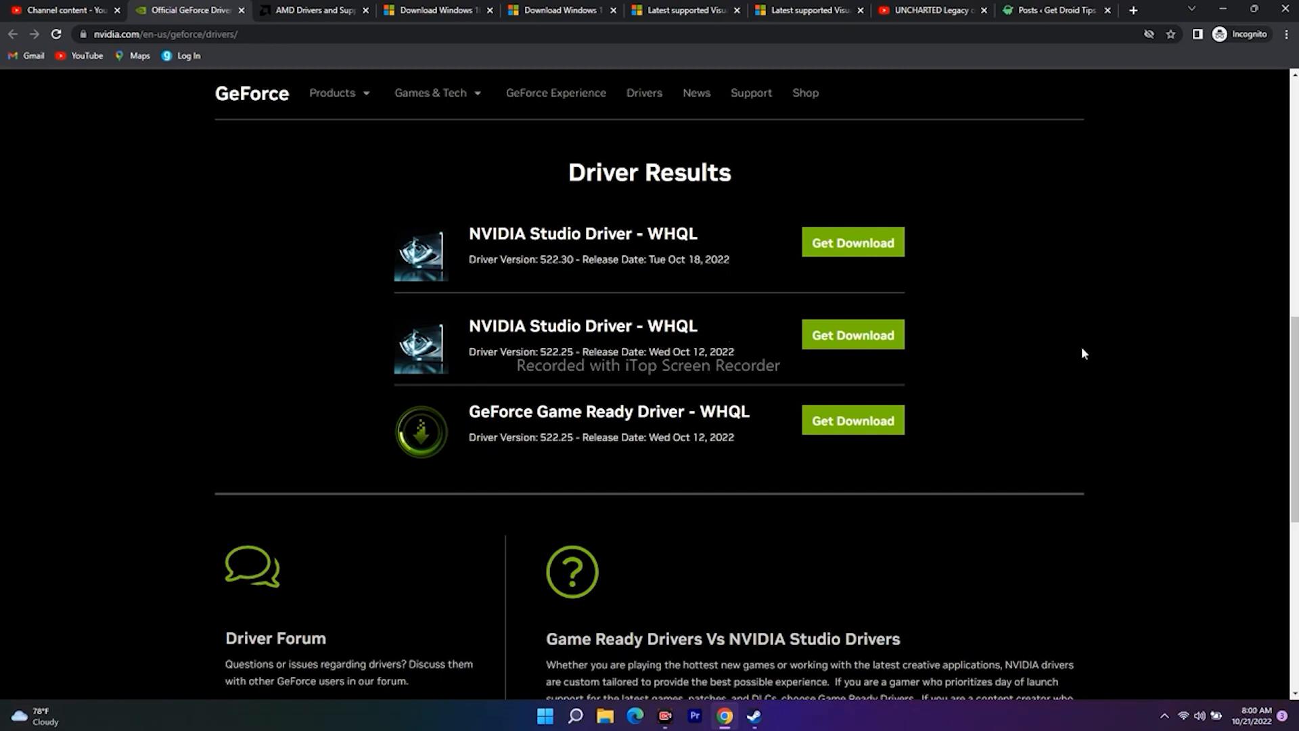
Find AMD drivers for Graphics, AMD Radeon RX 6000 Series, RX 6800 Series, AMD Radeon RX 6800, and submit the selection.
left_click(274, 8)
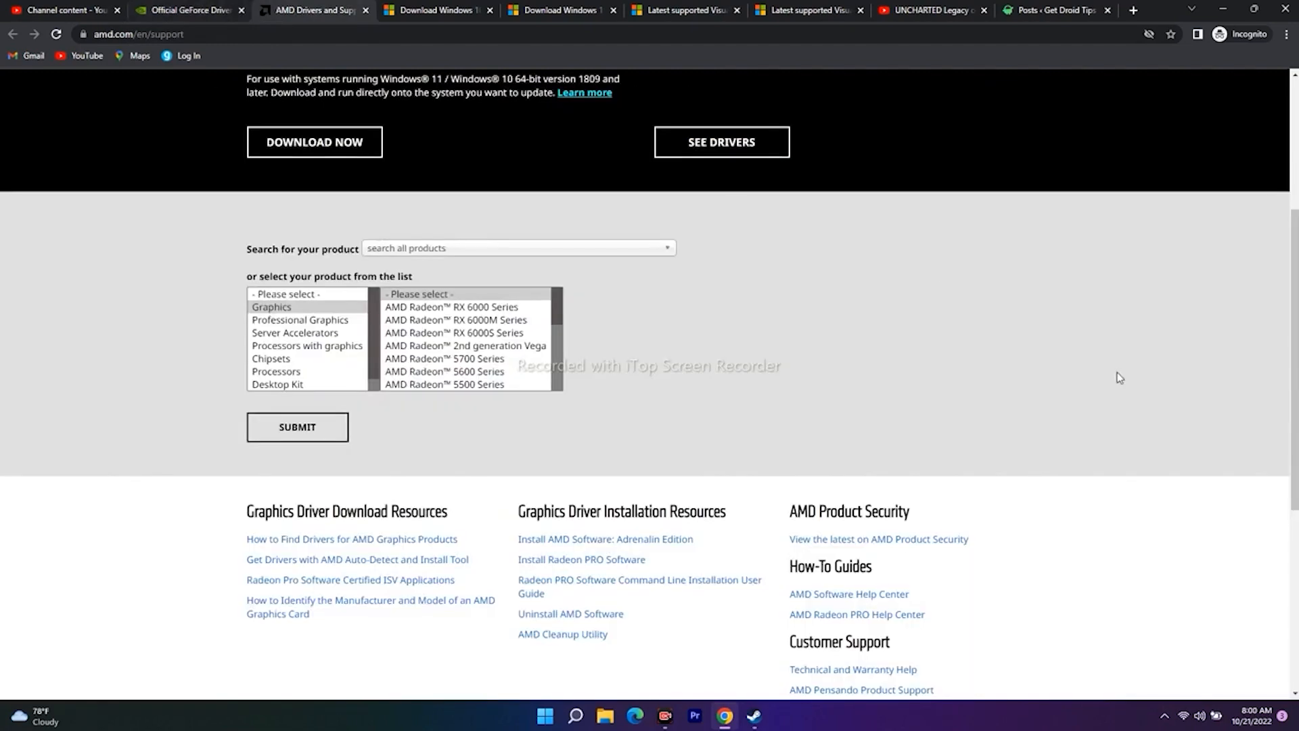
scroll(1121, 378, "down", 2)
scroll(348, 290, "up", 2)
left_click(308, 310)
left_click(475, 310)
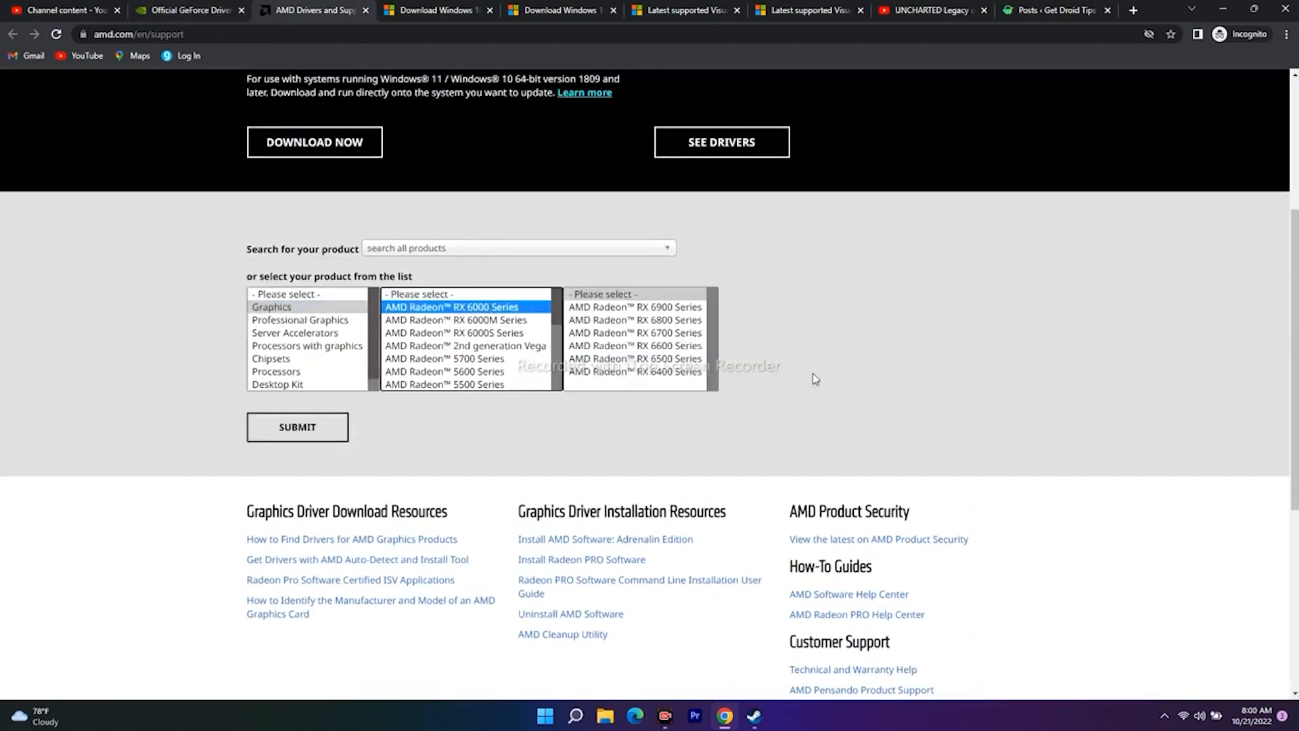
left_click(649, 320)
left_click(789, 322)
left_click(298, 427)
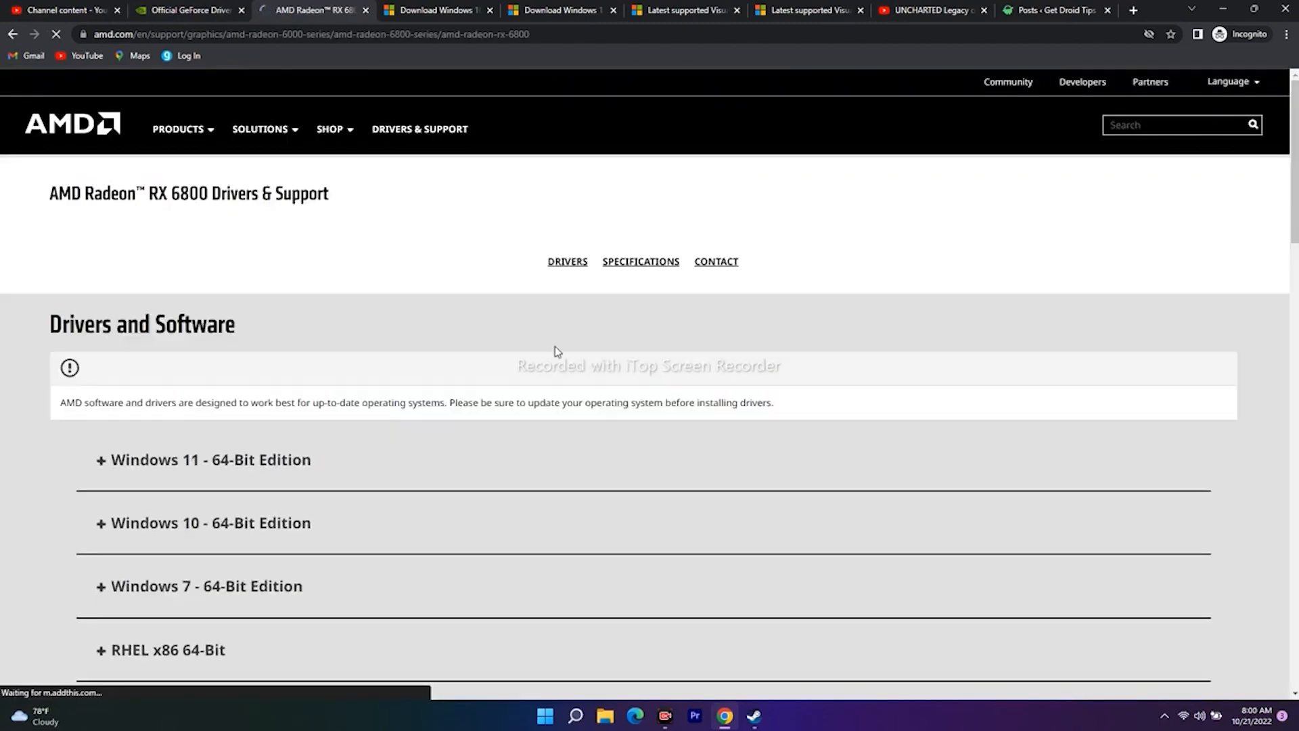
Look through the operating system editions and resources on the AMD Radeon RX 6800 Drivers & Support page.
scroll(656, 369, "down", 7)
scroll(832, 420, "down", 3)
scroll(821, 429, "up", 10)
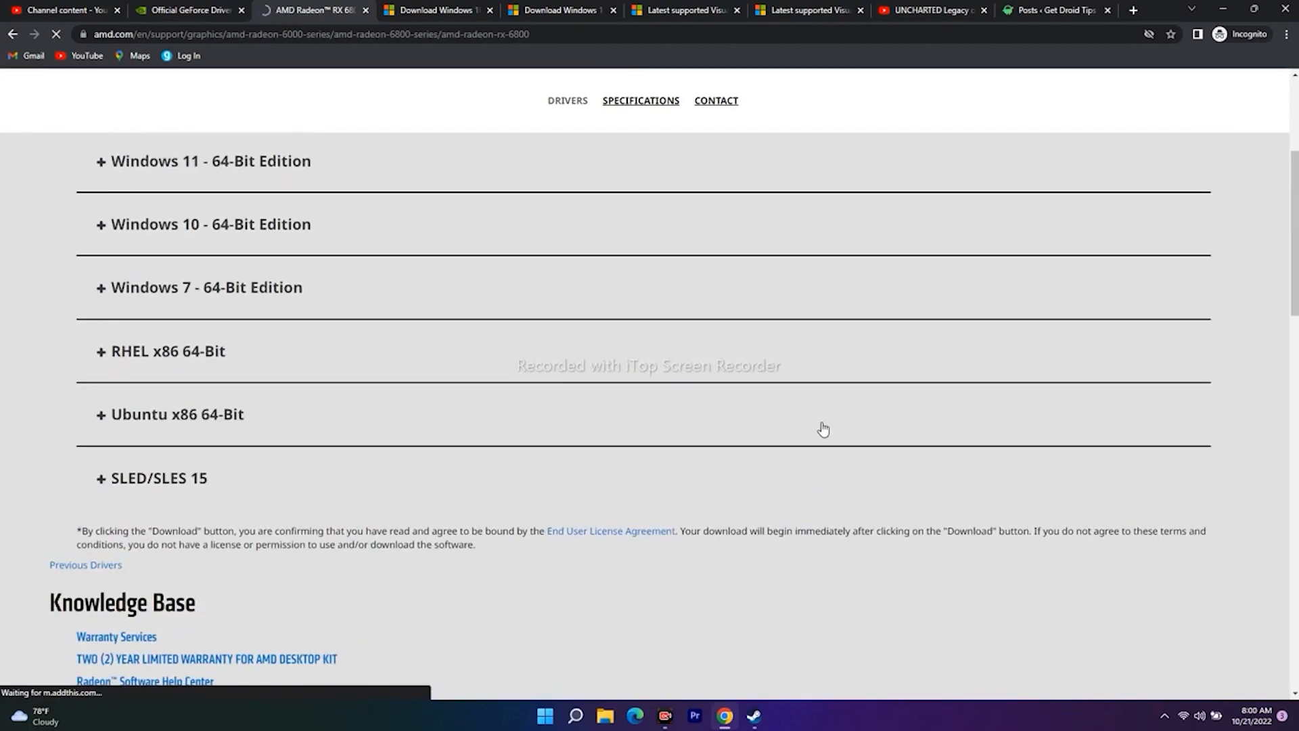
scroll(824, 428, "down", 10)
scroll(823, 427, "down", 3)
scroll(821, 426, "up", 10)
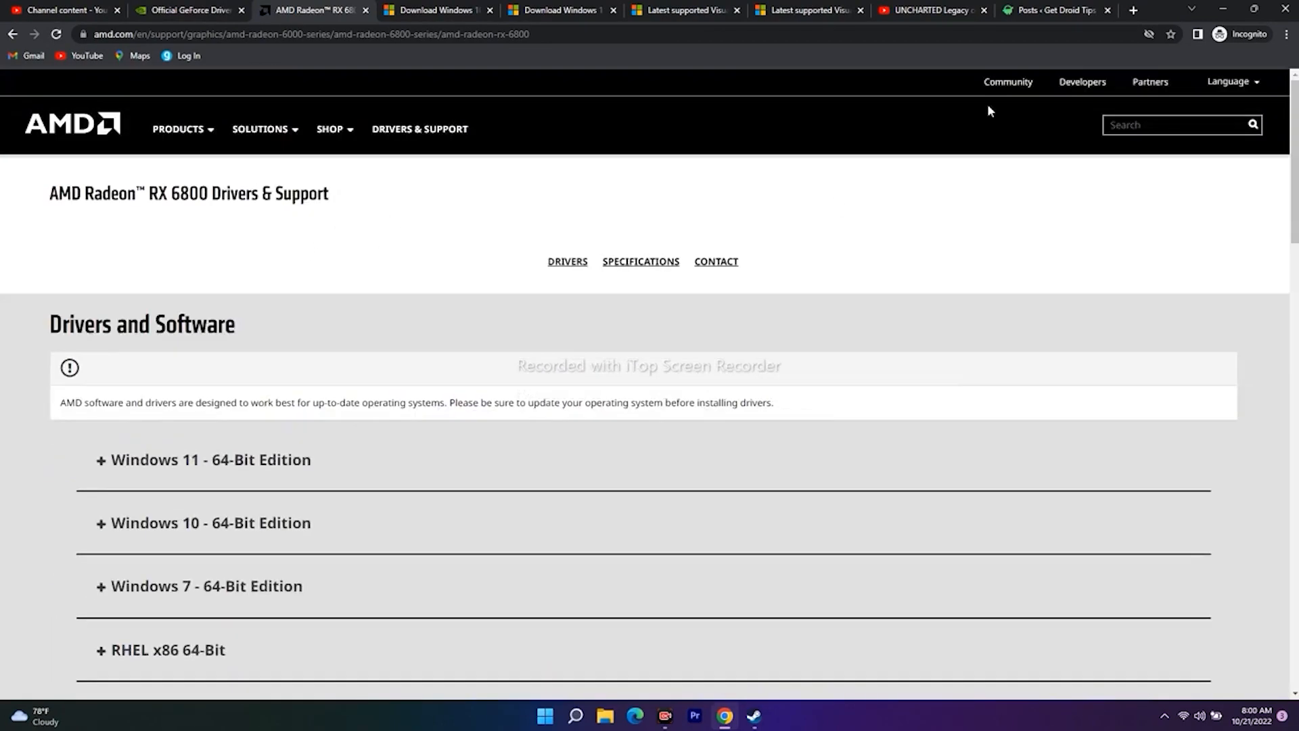
left_click(1224, 10)
right_click(829, 279)
left_click(902, 360)
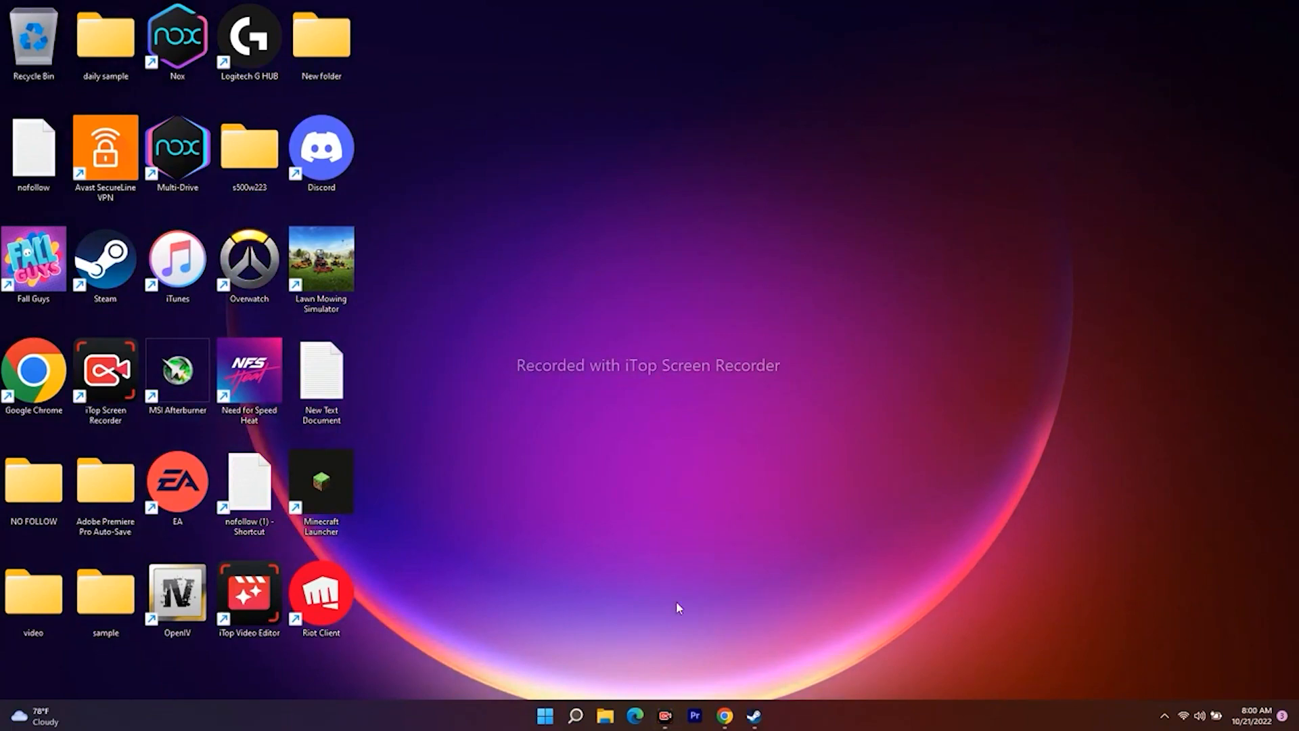
left_click(724, 715)
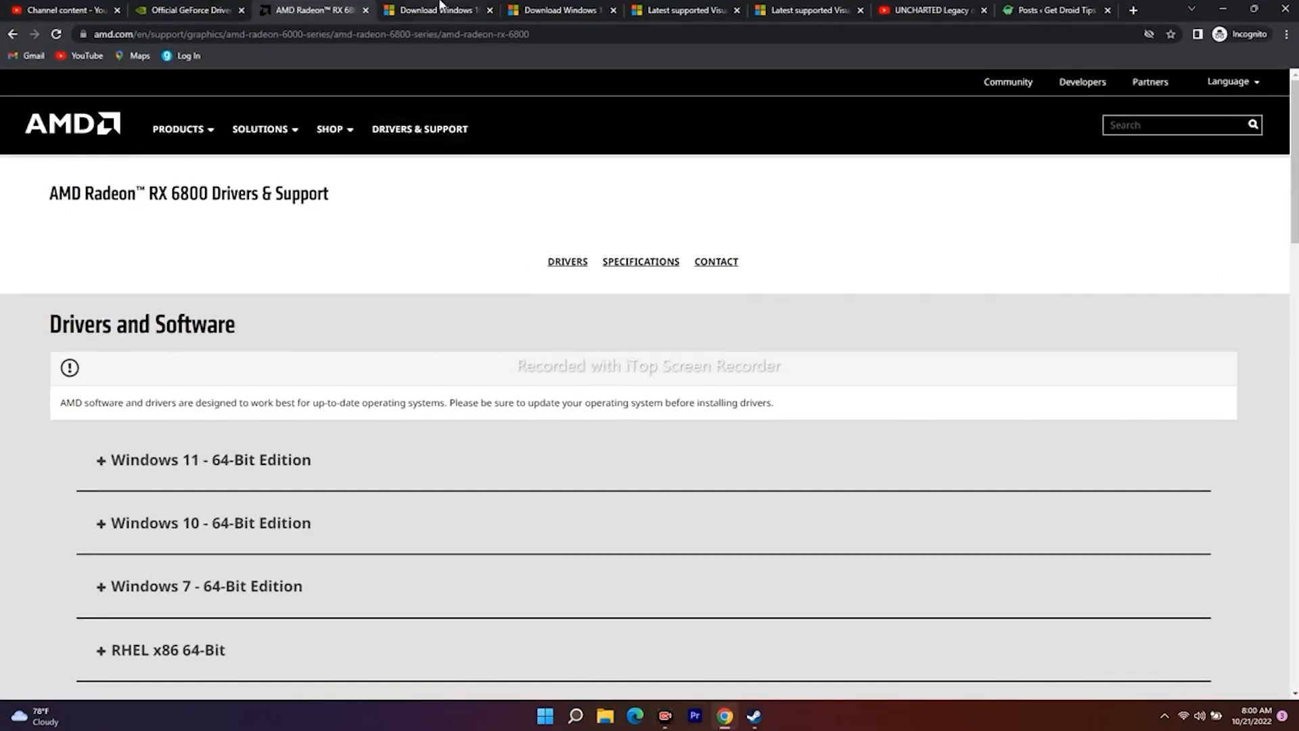
Compare the NVIDIA driver page with the AMD Radeon RX 6800 page and return to AMD's product selection page.
left_click(191, 8)
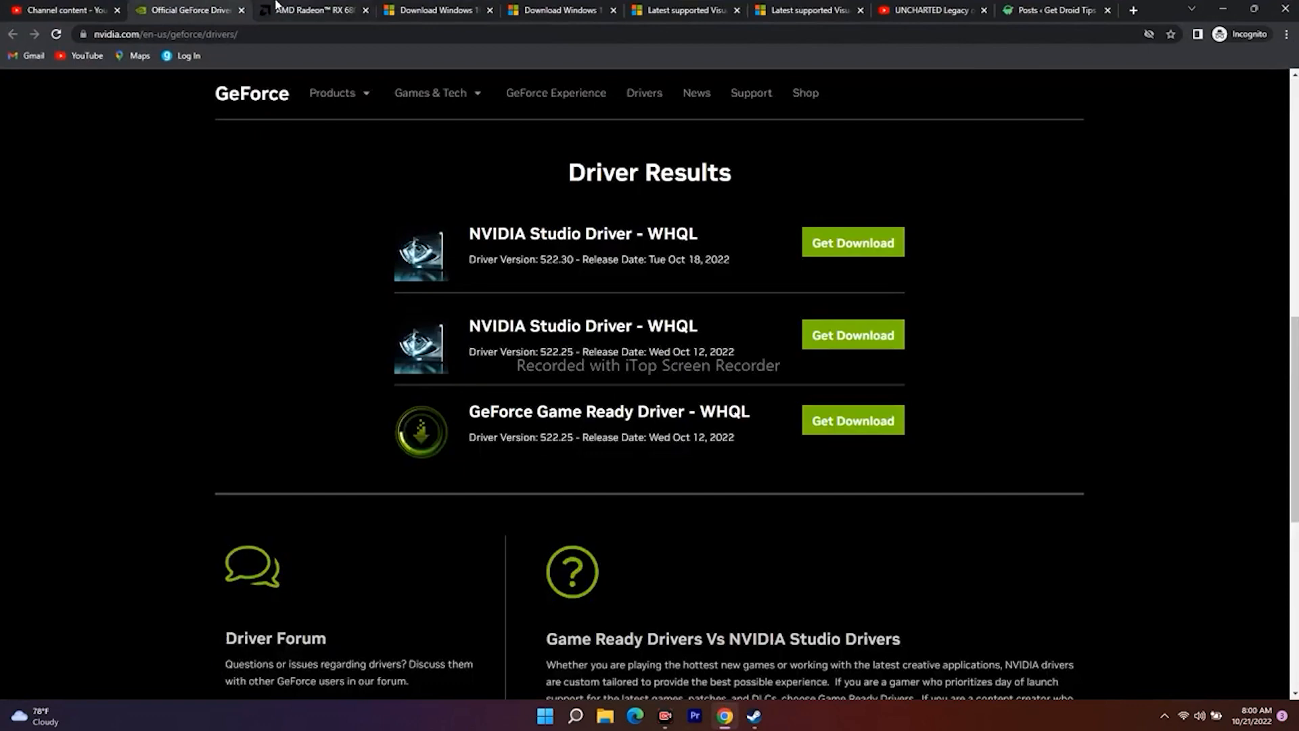
left_click(295, 8)
left_click(148, 9)
scroll(258, 165, "up", 10)
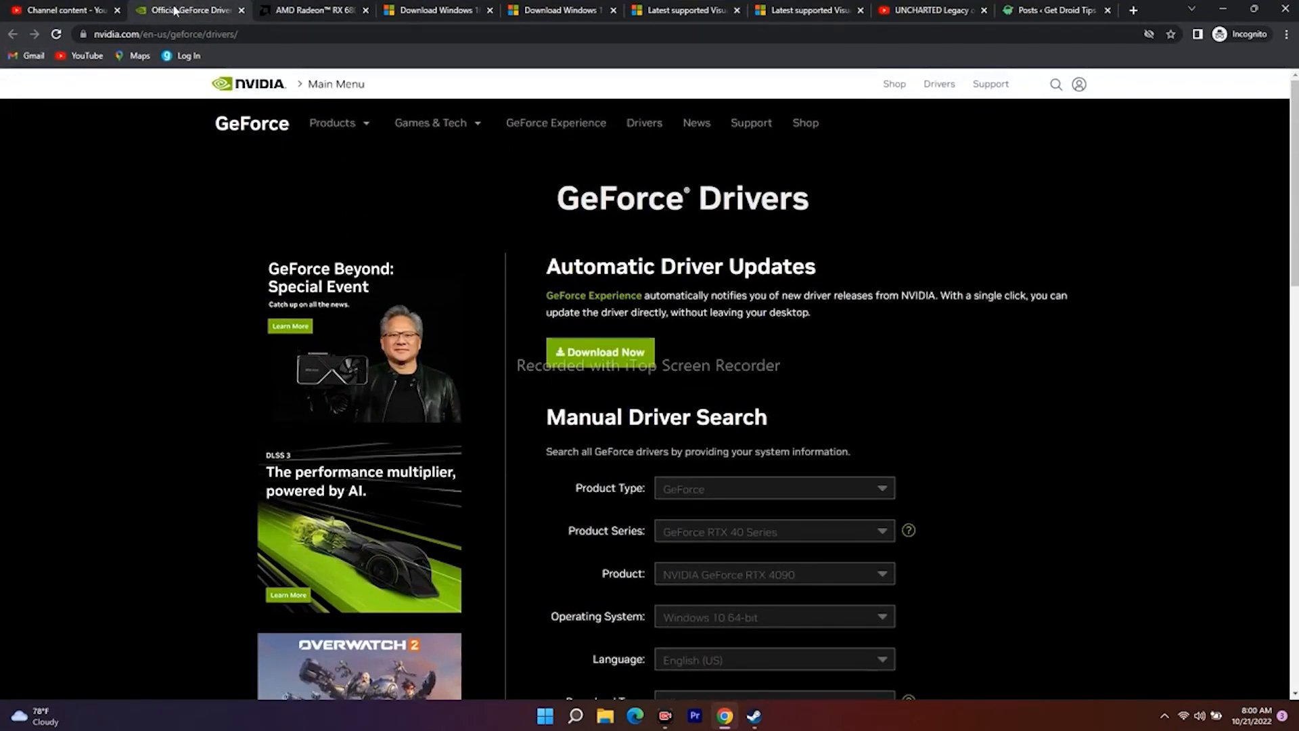
left_click(298, 9)
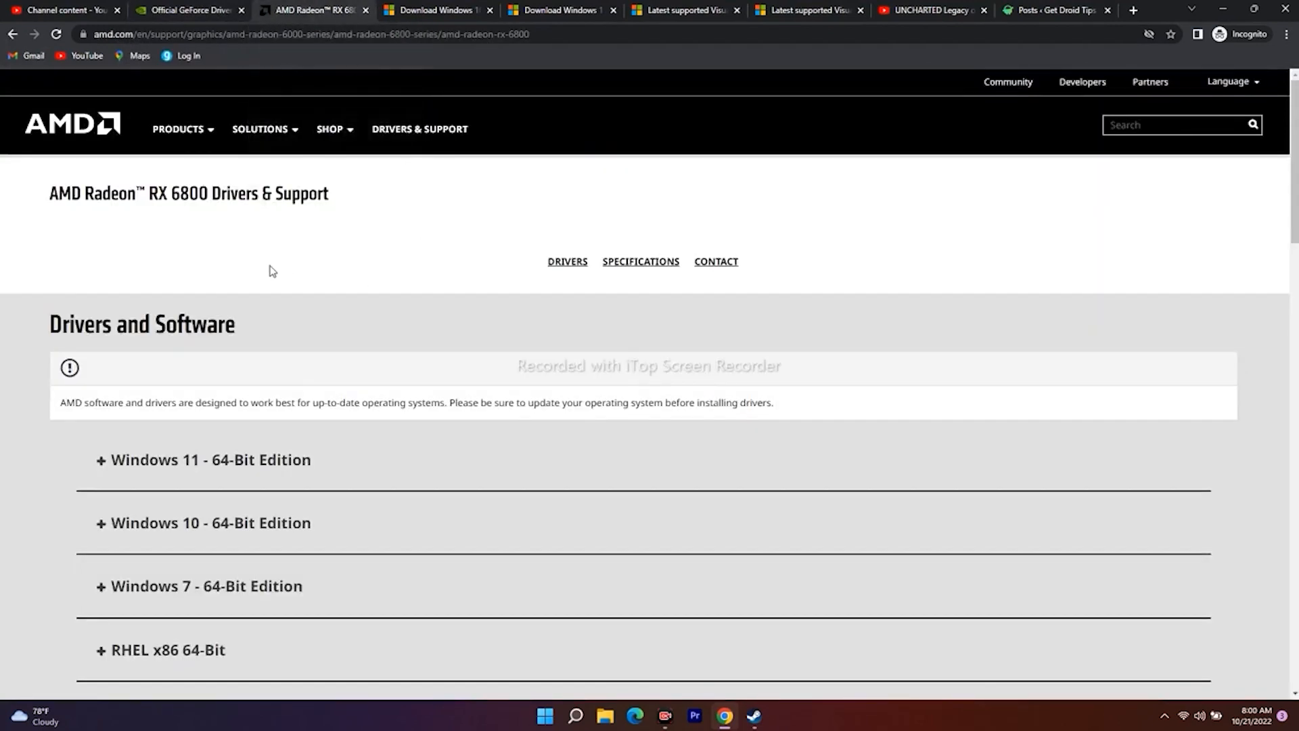
left_click(13, 34)
Run NVIDIA's manual driver search for the GeForce RTX 4090 on Windows 10 64-bit and review the driver results.
left_click(193, 10)
scroll(1052, 364, "down", 3)
scroll(1051, 364, "down", 1)
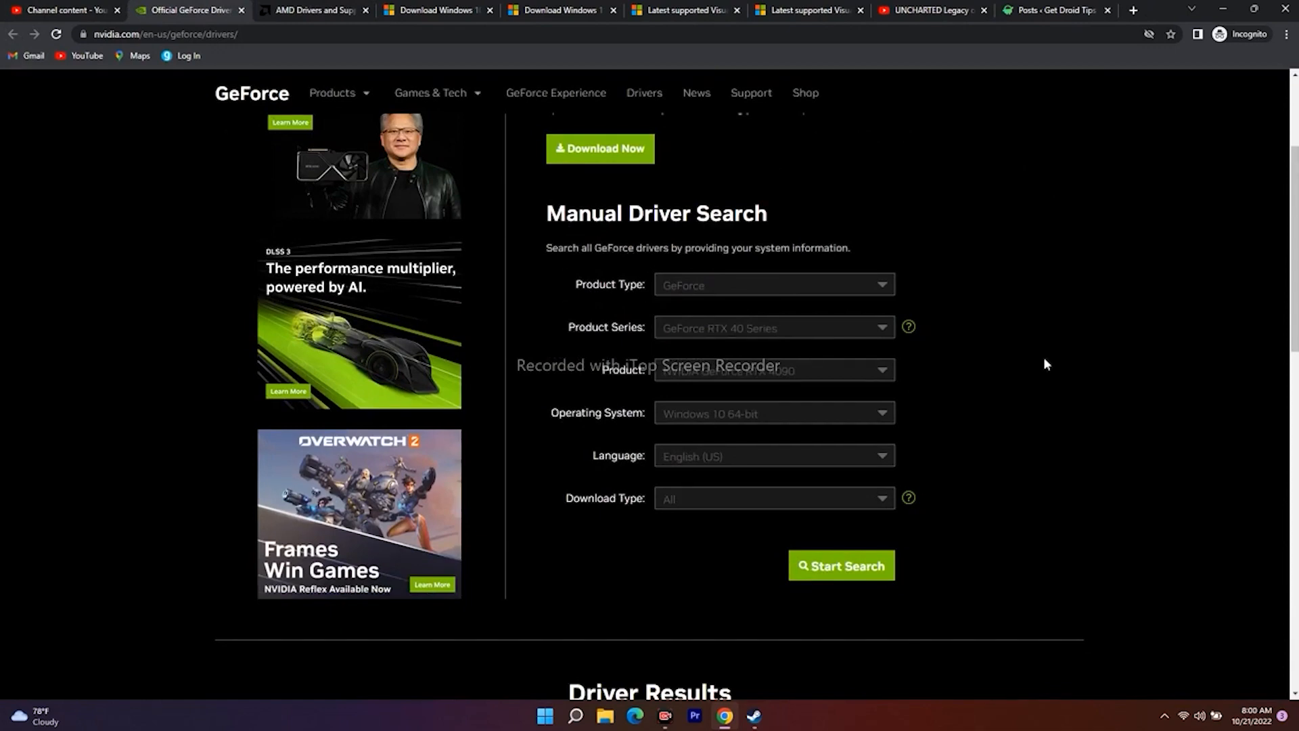
scroll(1043, 356, "up", 1)
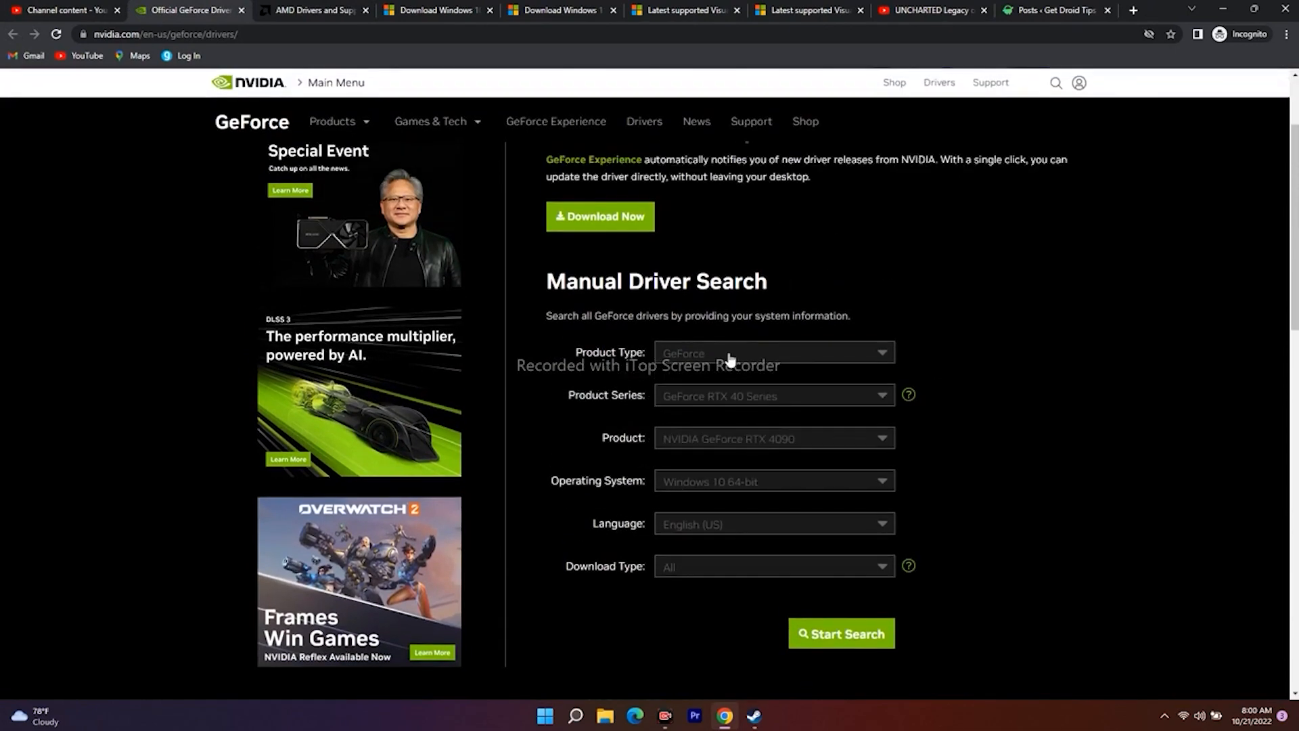
left_click(845, 637)
scroll(1144, 378, "down", 2)
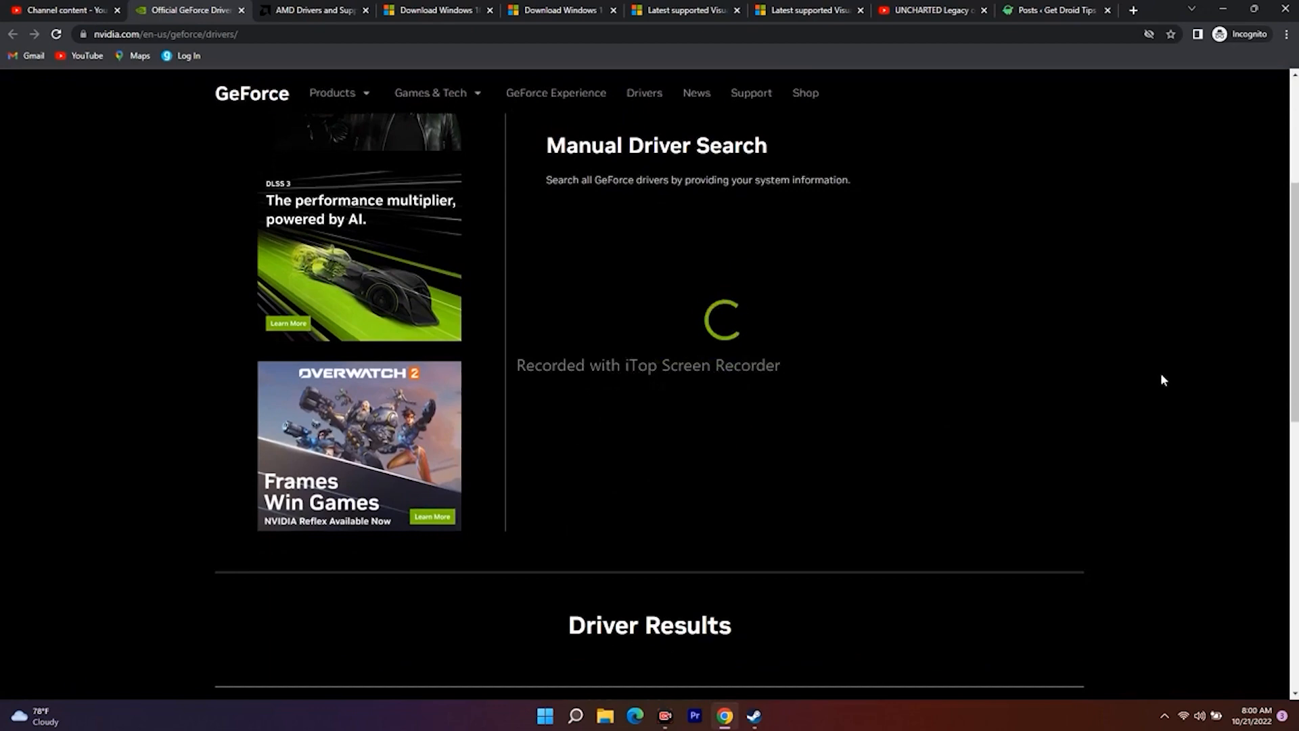
scroll(940, 295, "down", 5)
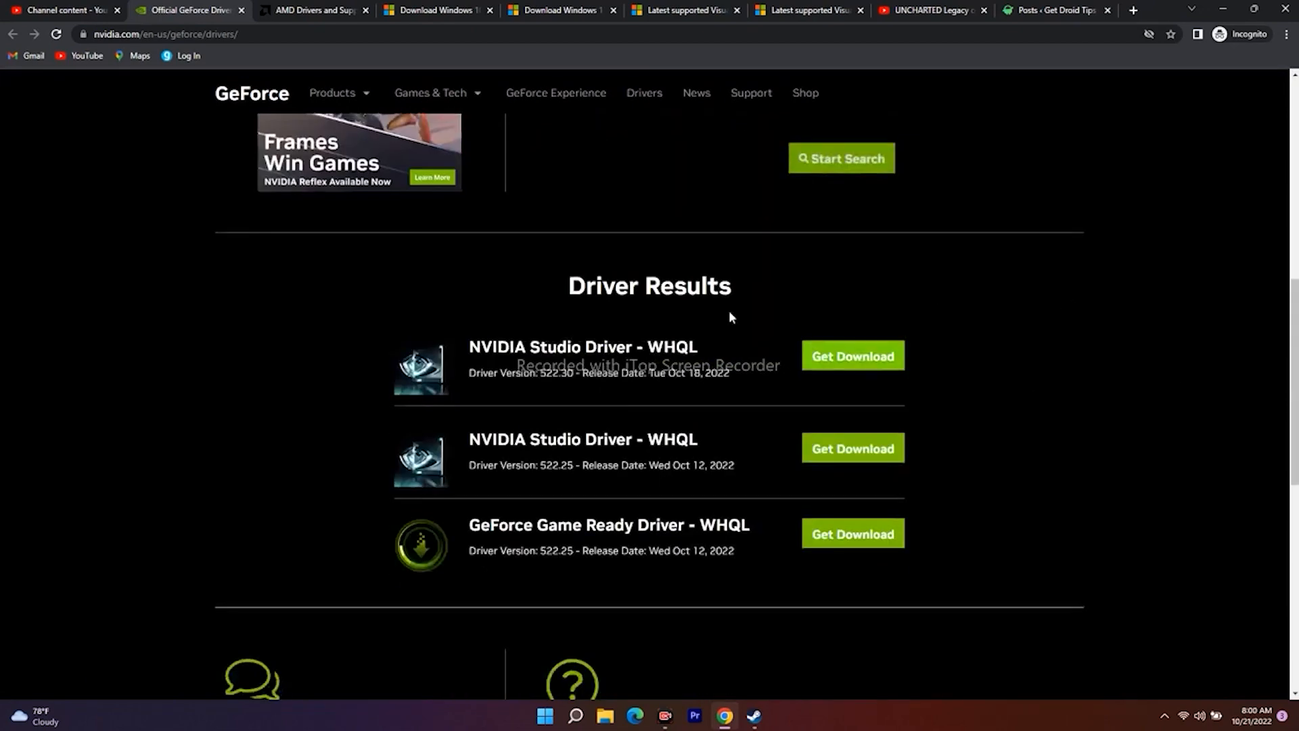
scroll(950, 374, "up", 3)
Review the auto-detect and product selection options on AMD's support page and minimize the browser.
left_click(298, 10)
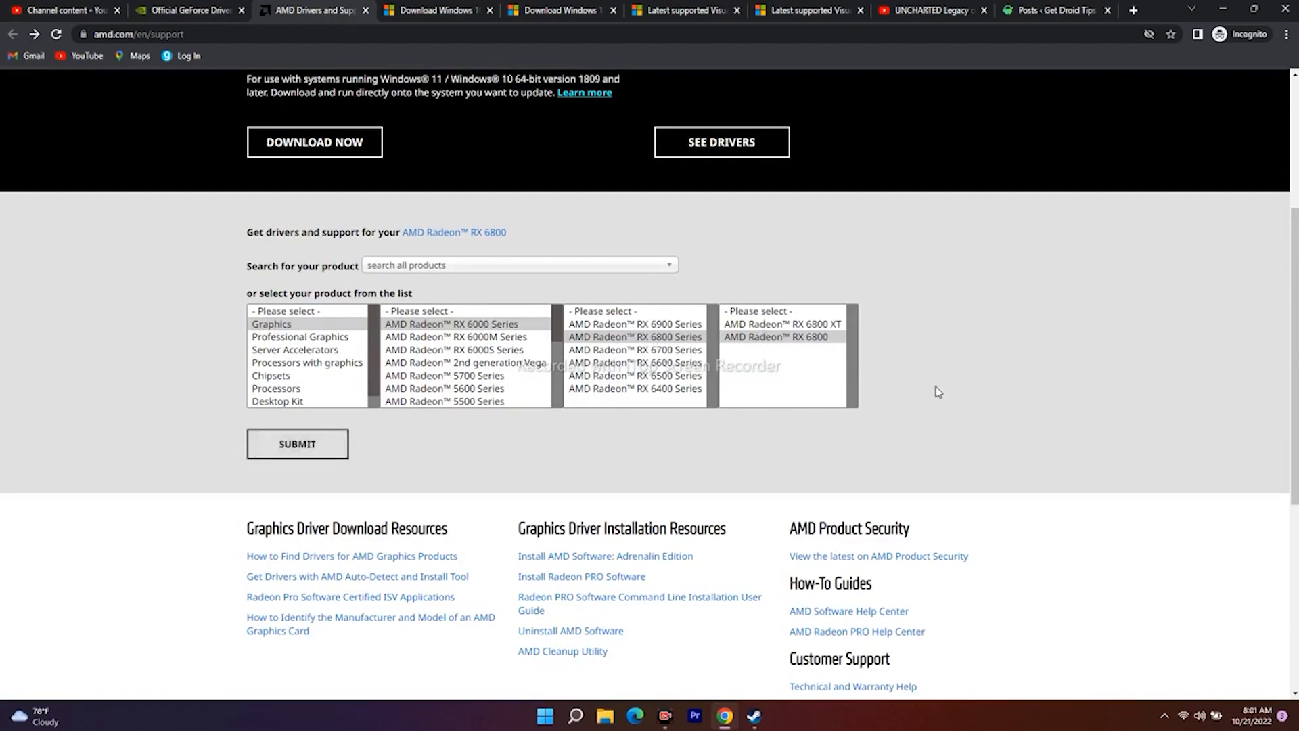
scroll(817, 389, "up", 2)
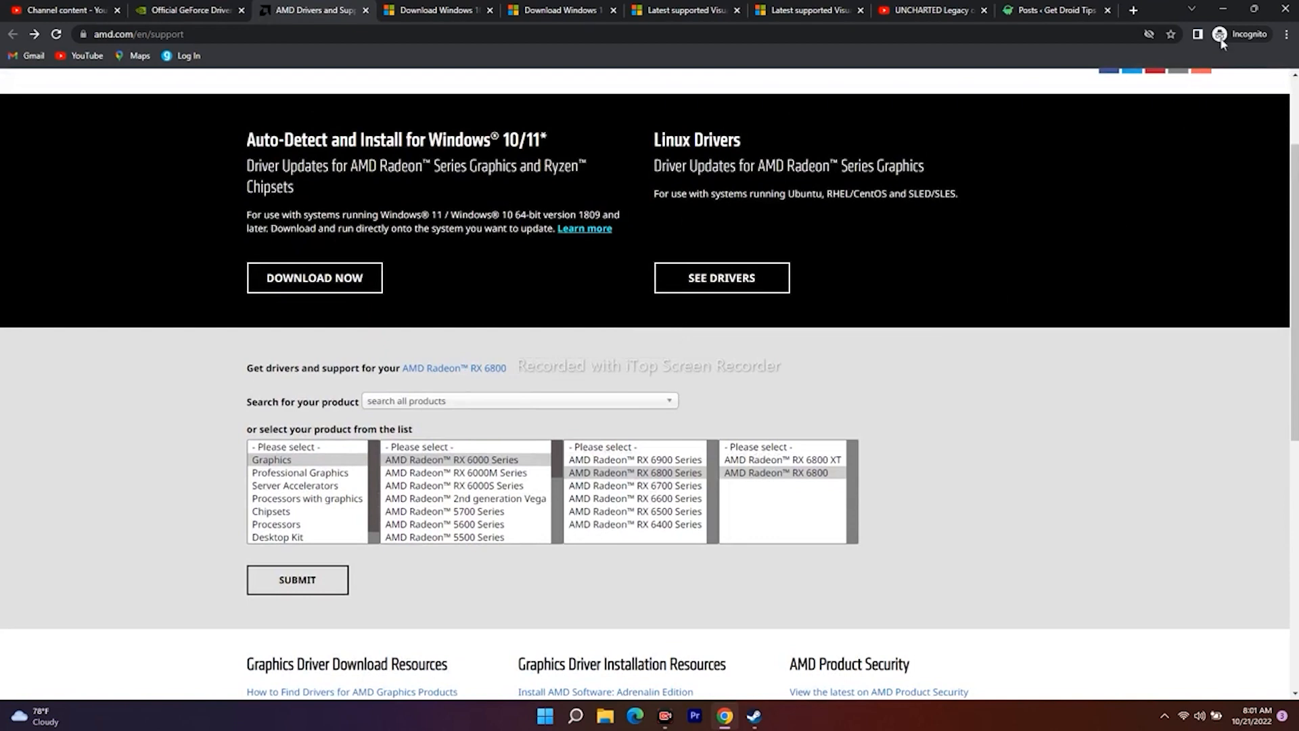
left_click(1227, 8)
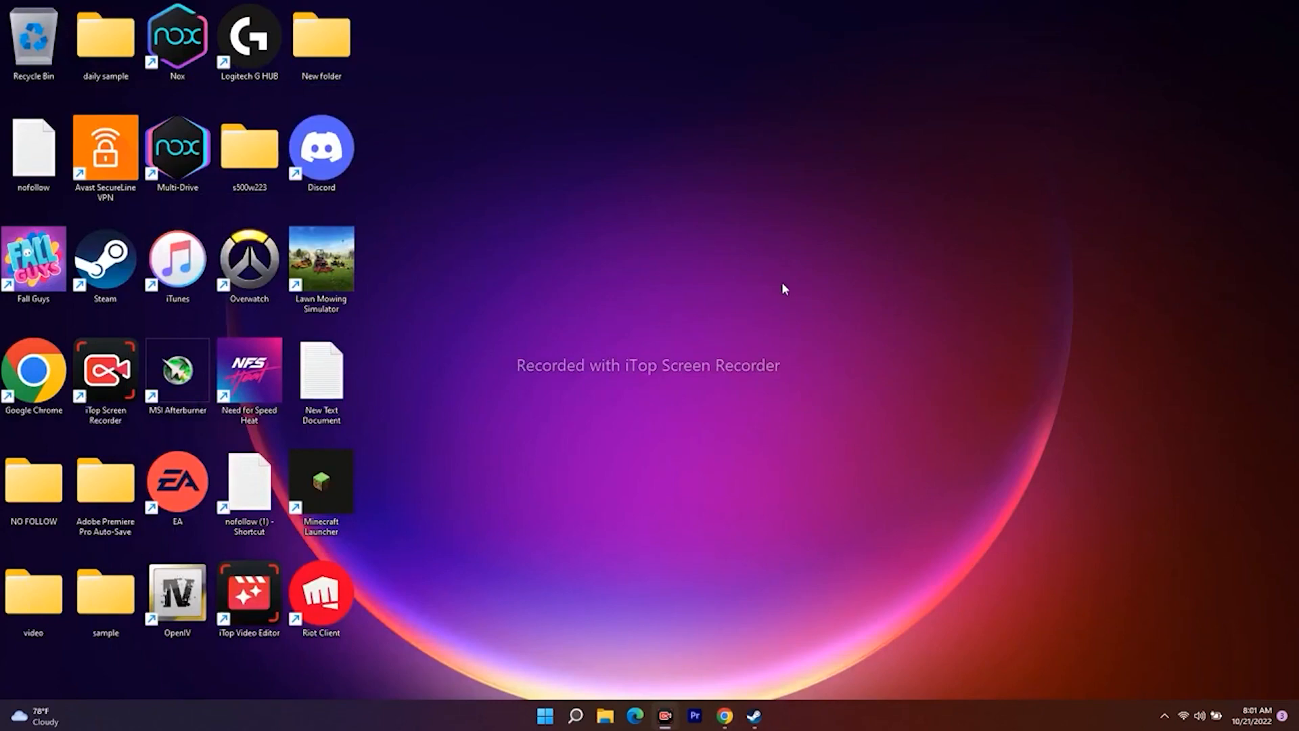
Switch to Steam and open the Forza Horizon 5 page in the game library.
left_click(754, 716)
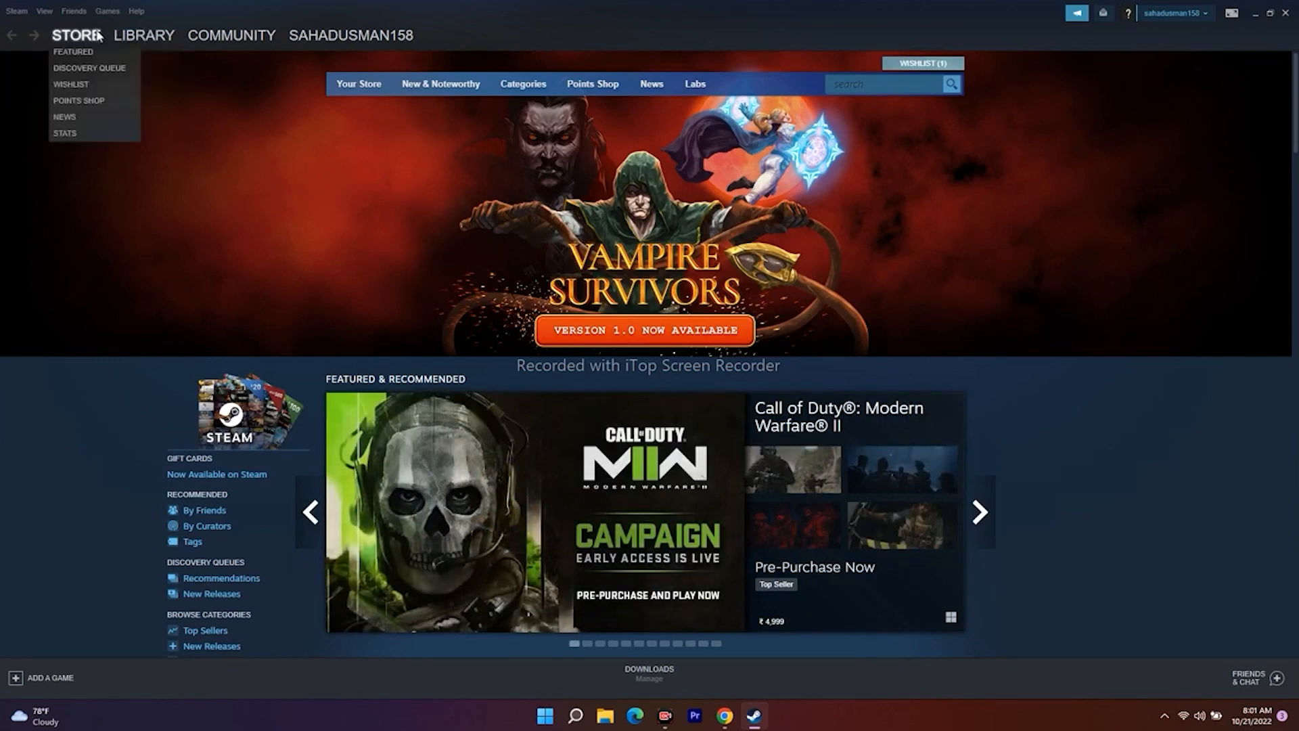
left_click(126, 33)
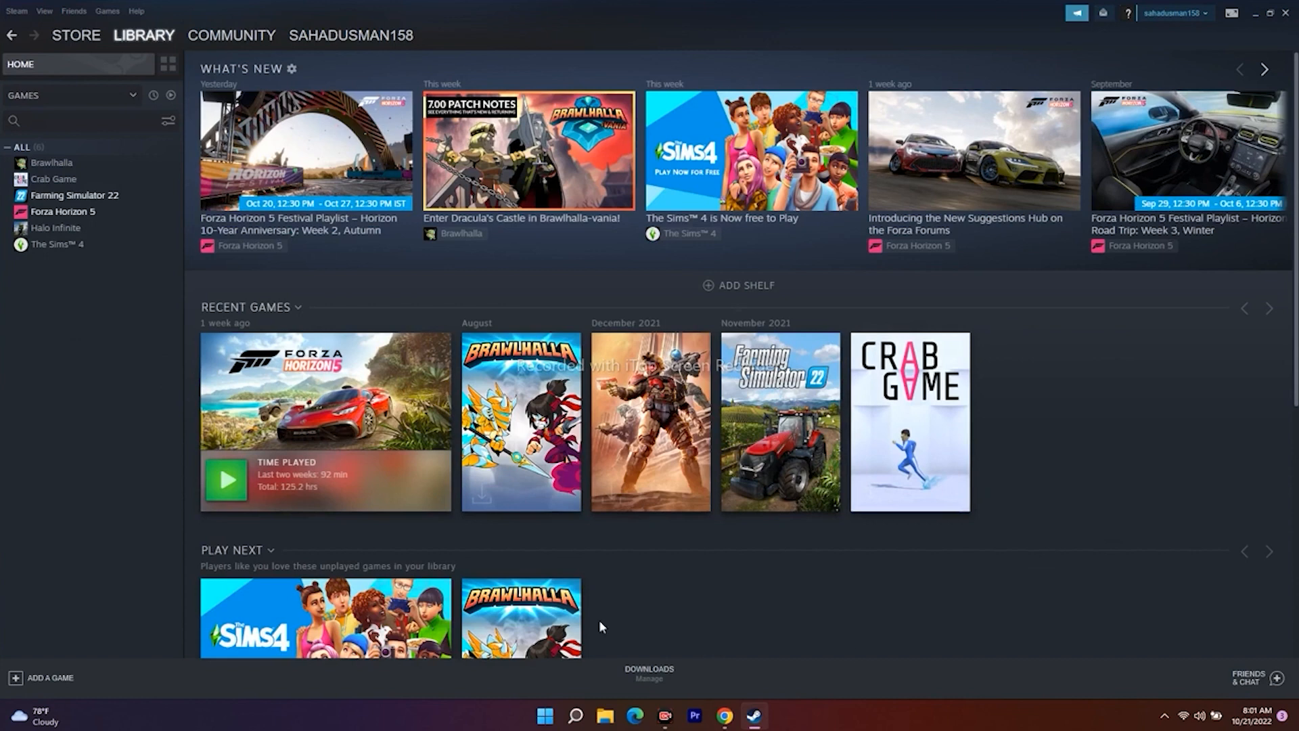
mouse_move(493, 397)
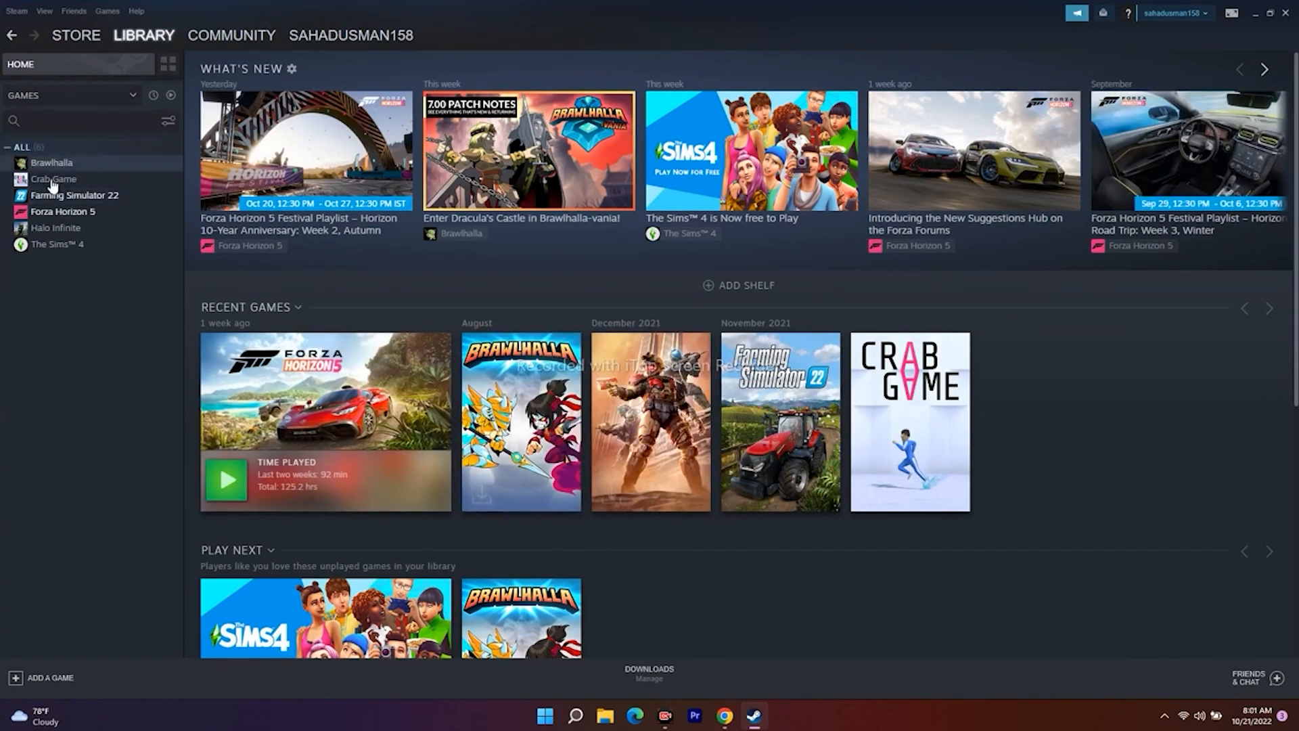
left_click(75, 215)
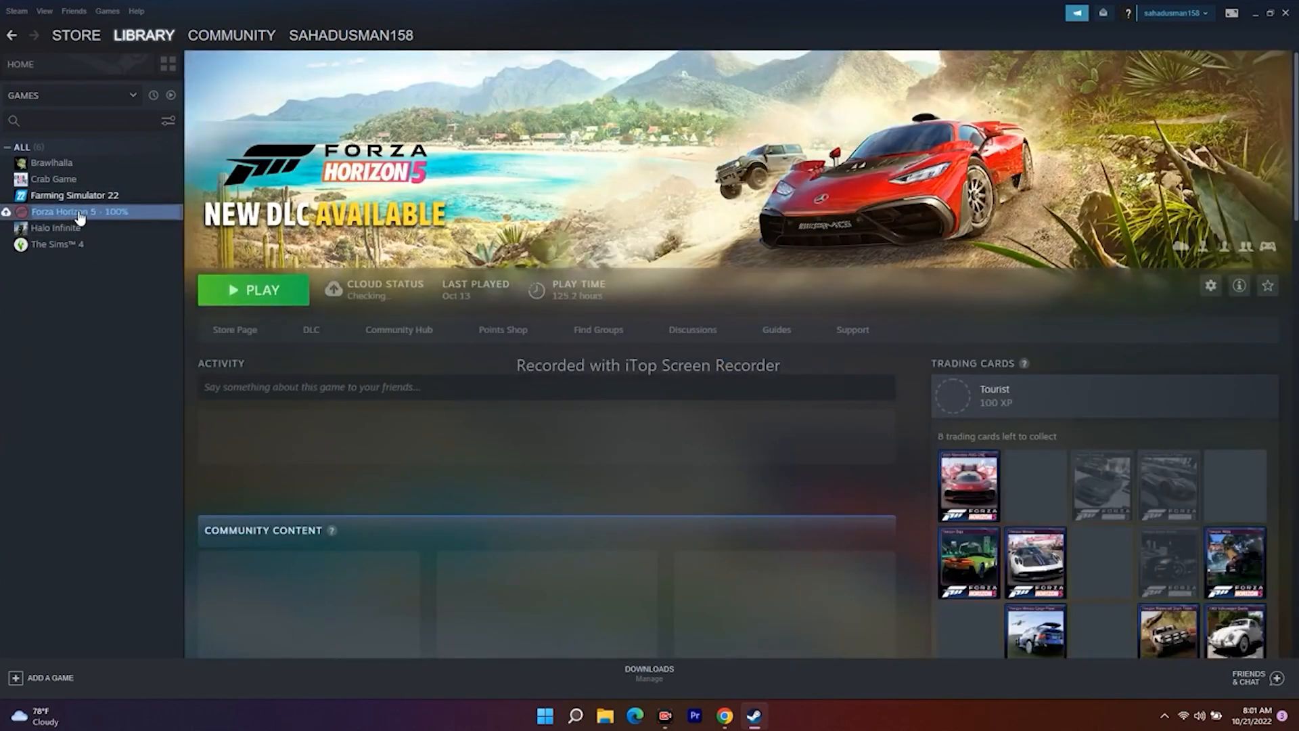
Verify the integrity of Forza Horizon 5's local game files from its properties, then close them and minimize Steam.
right_click(61, 215)
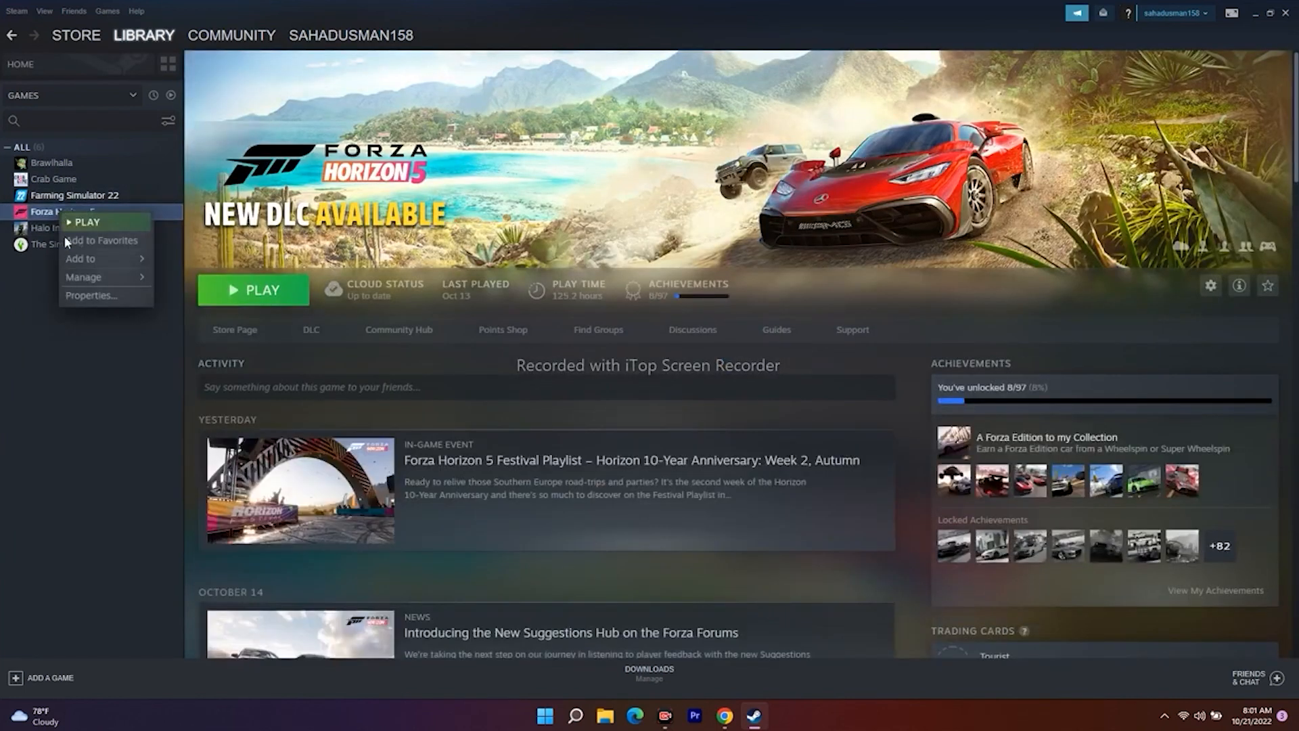
left_click(77, 299)
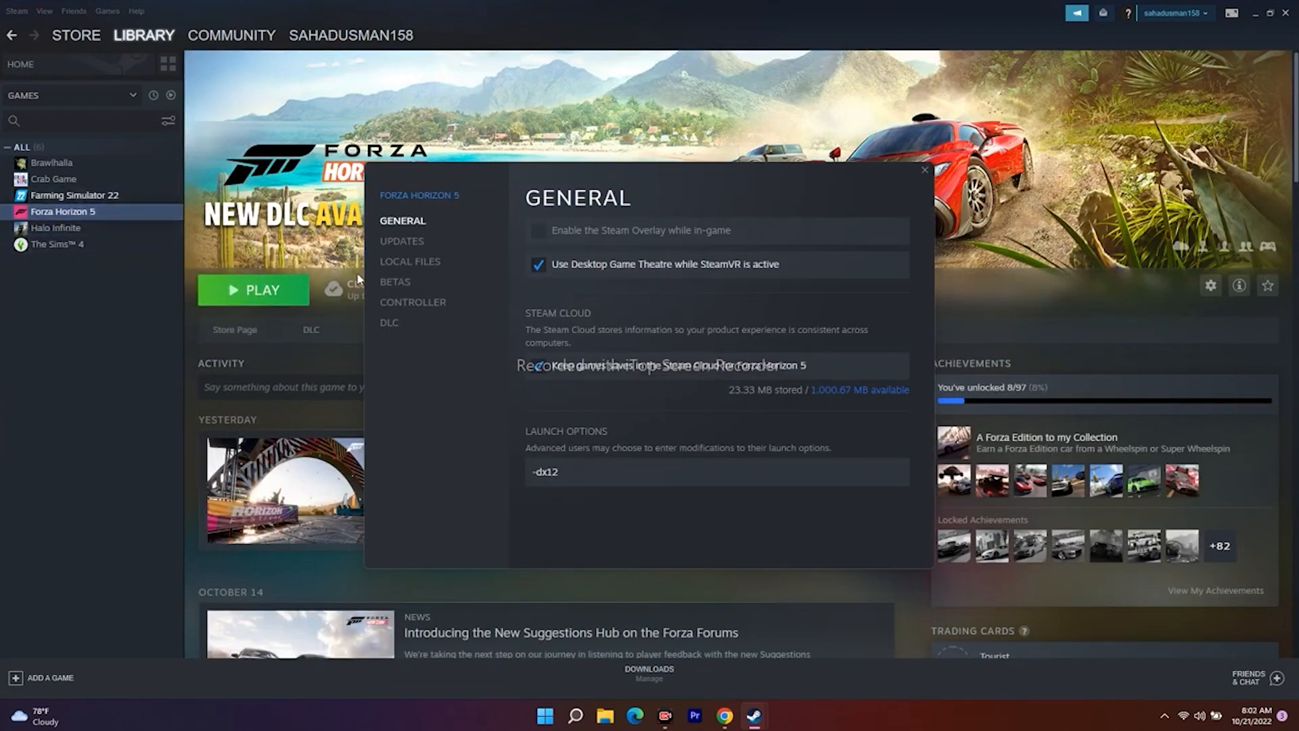
left_click(429, 266)
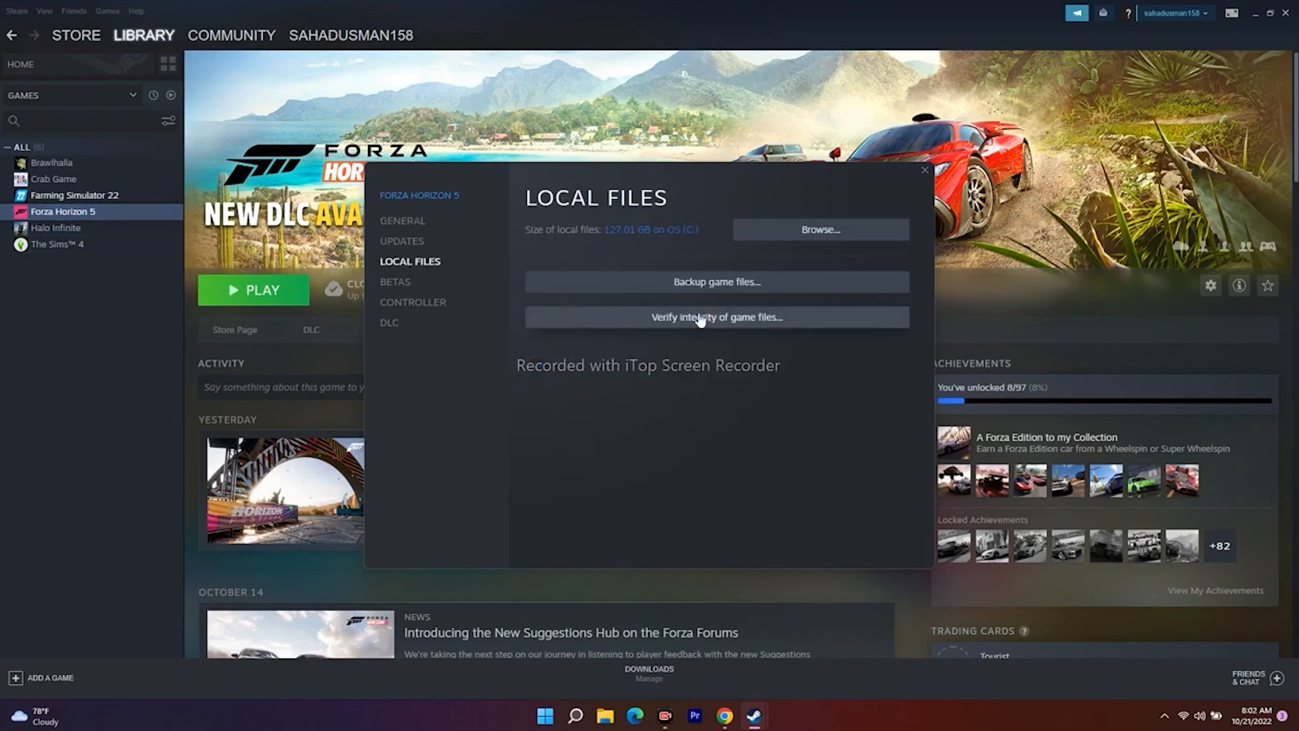
left_click(722, 319)
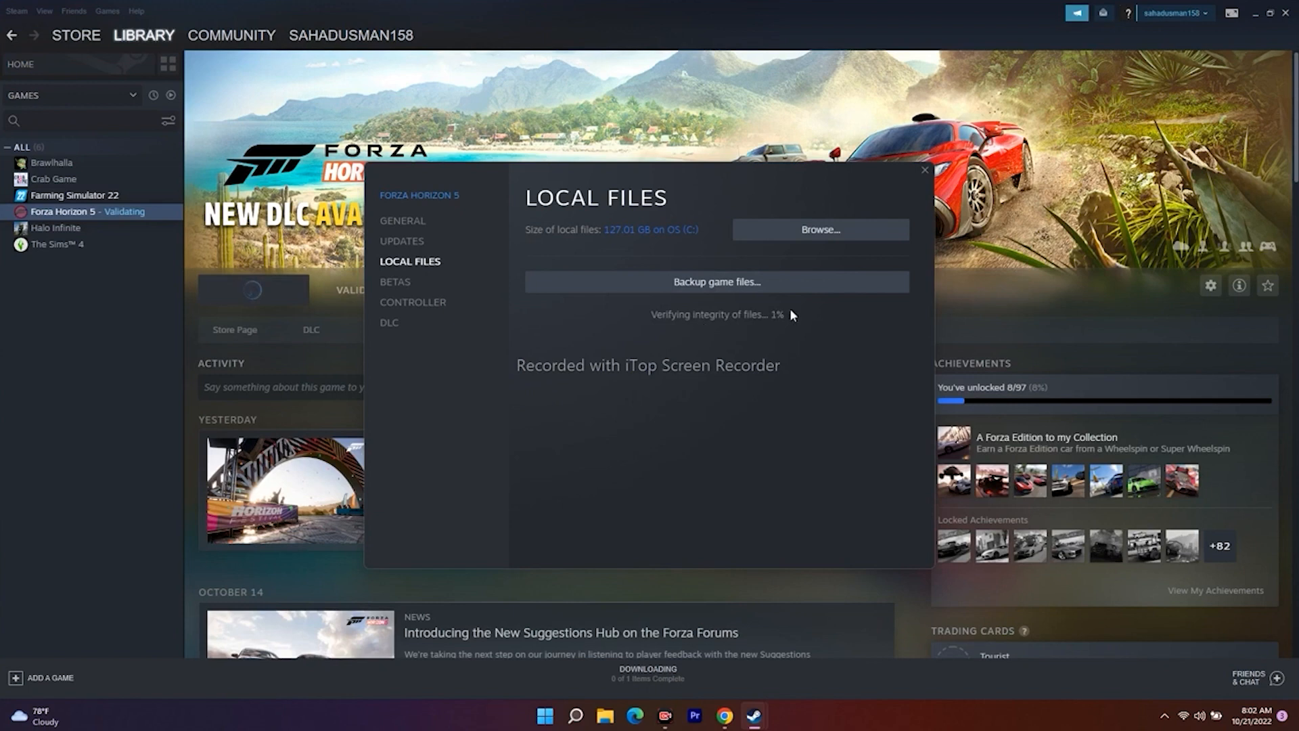
left_click(924, 173)
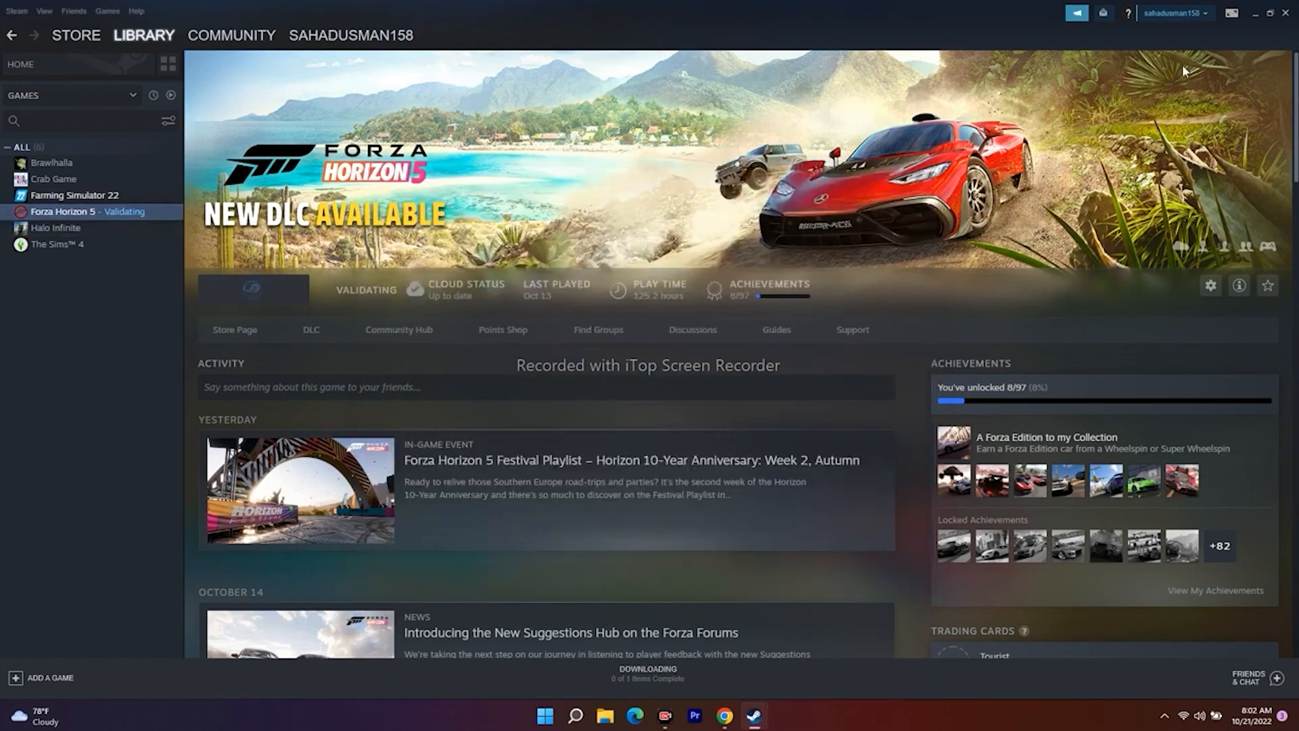
left_click(1257, 15)
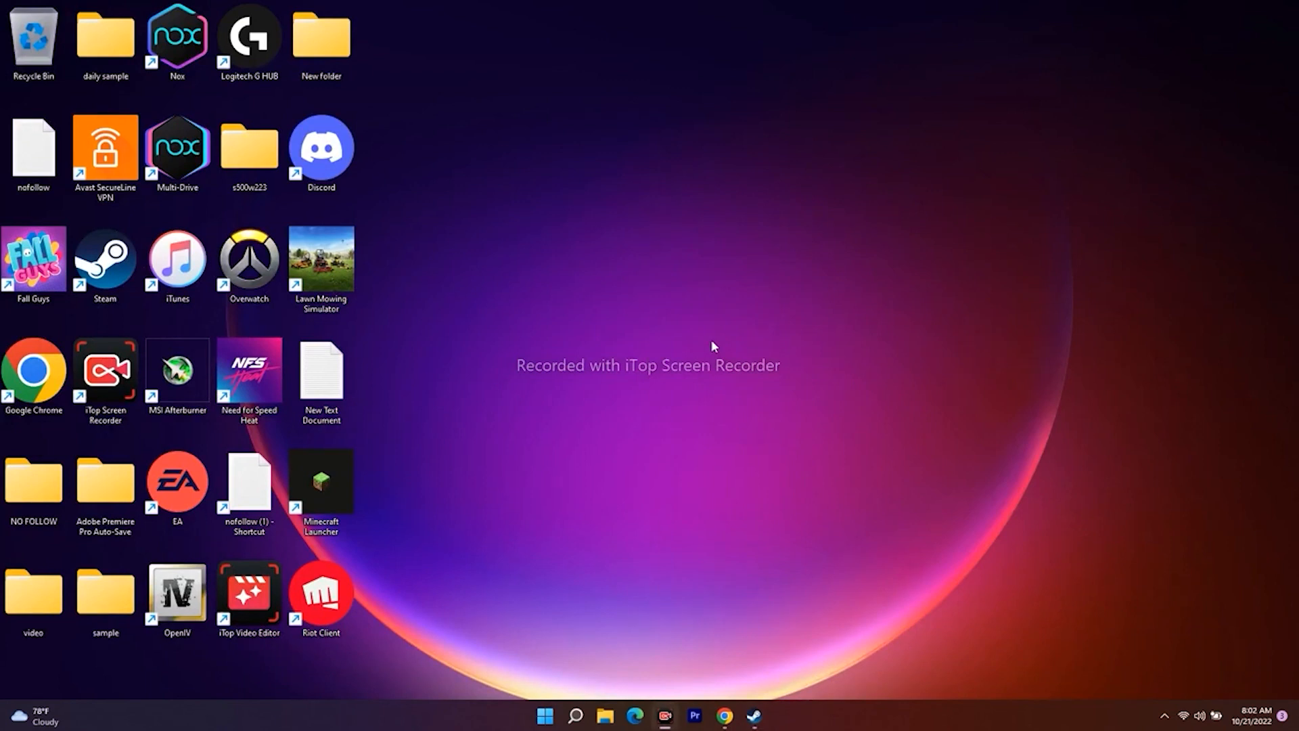
Switch to Steam, set Forza Horizon 5's launch option to -dx11 in its properties, and close the properties with Steam minimized.
left_click(755, 716)
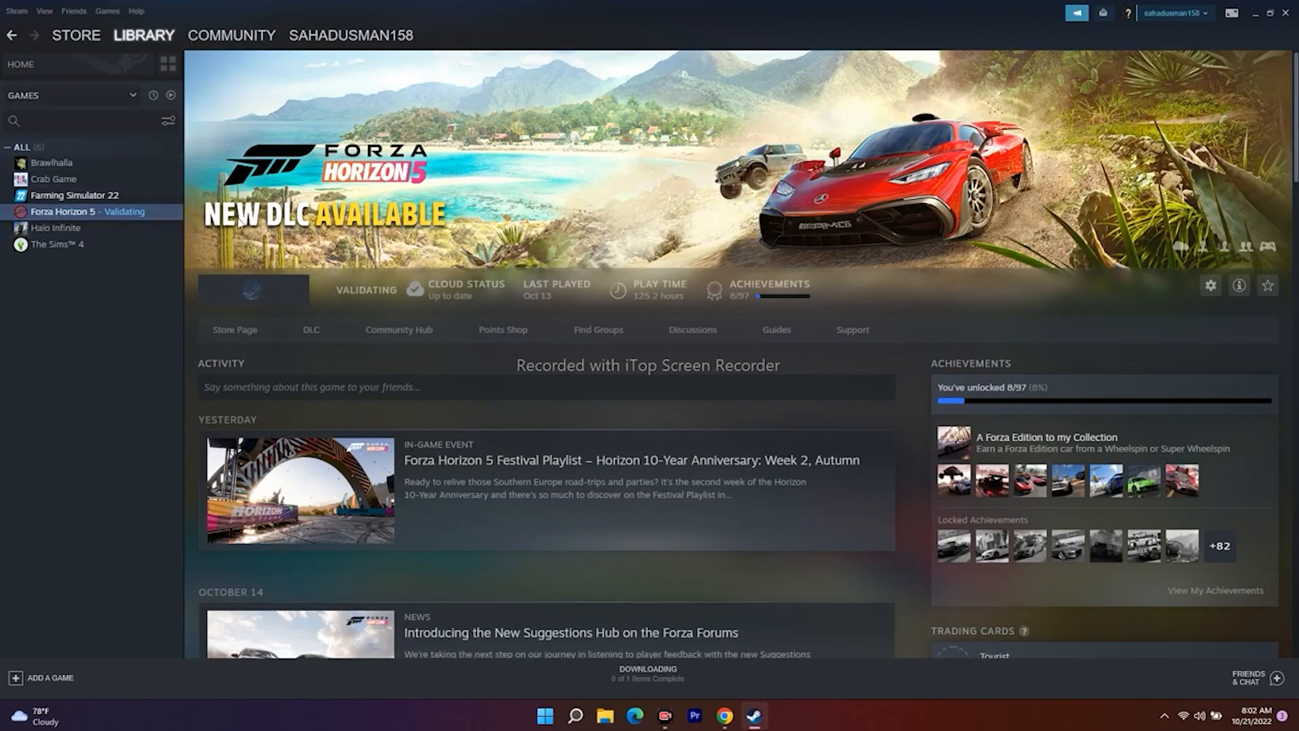
mouse_move(121, 50)
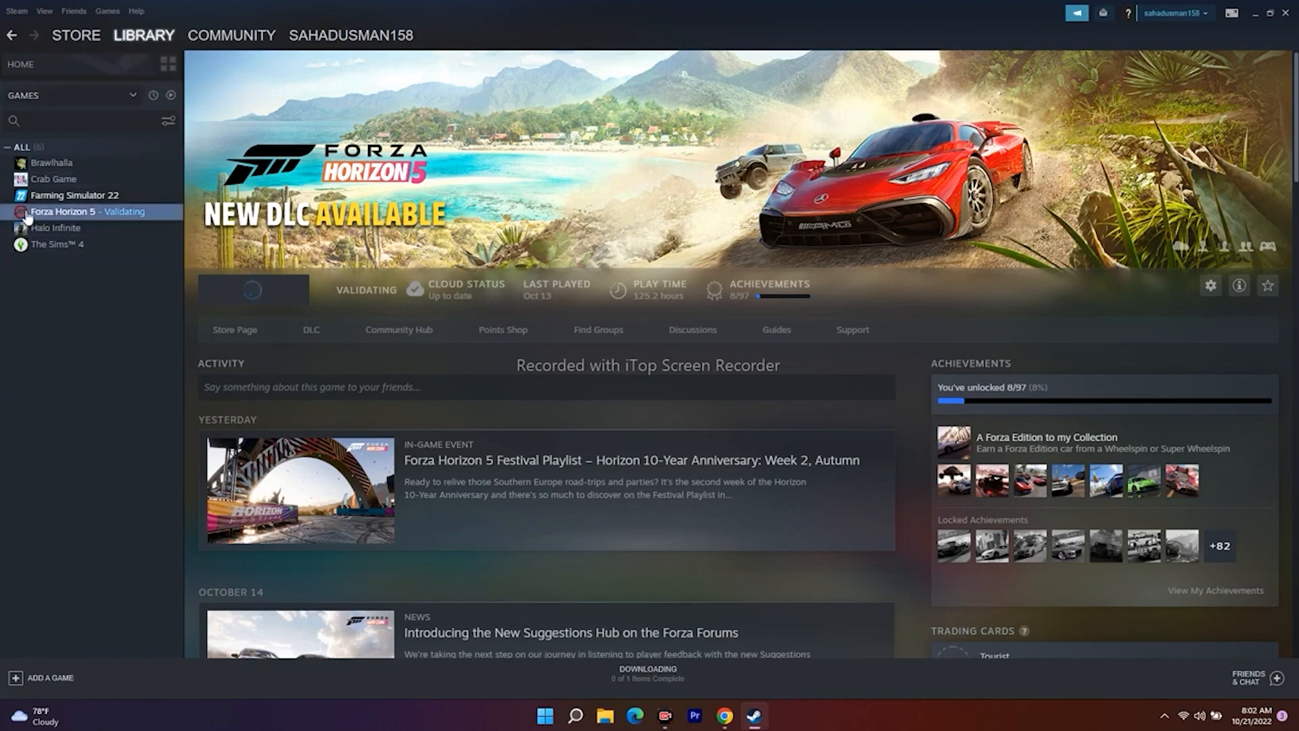
right_click(103, 212)
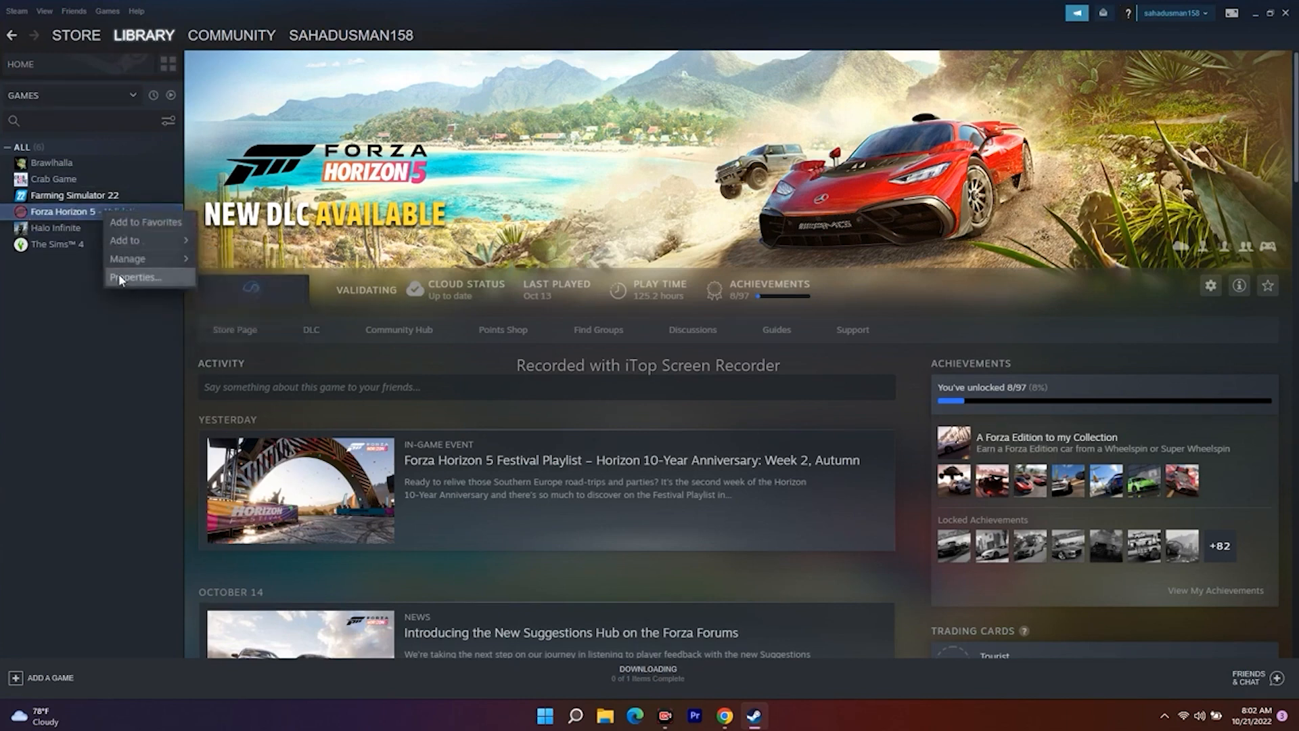
left_click(123, 277)
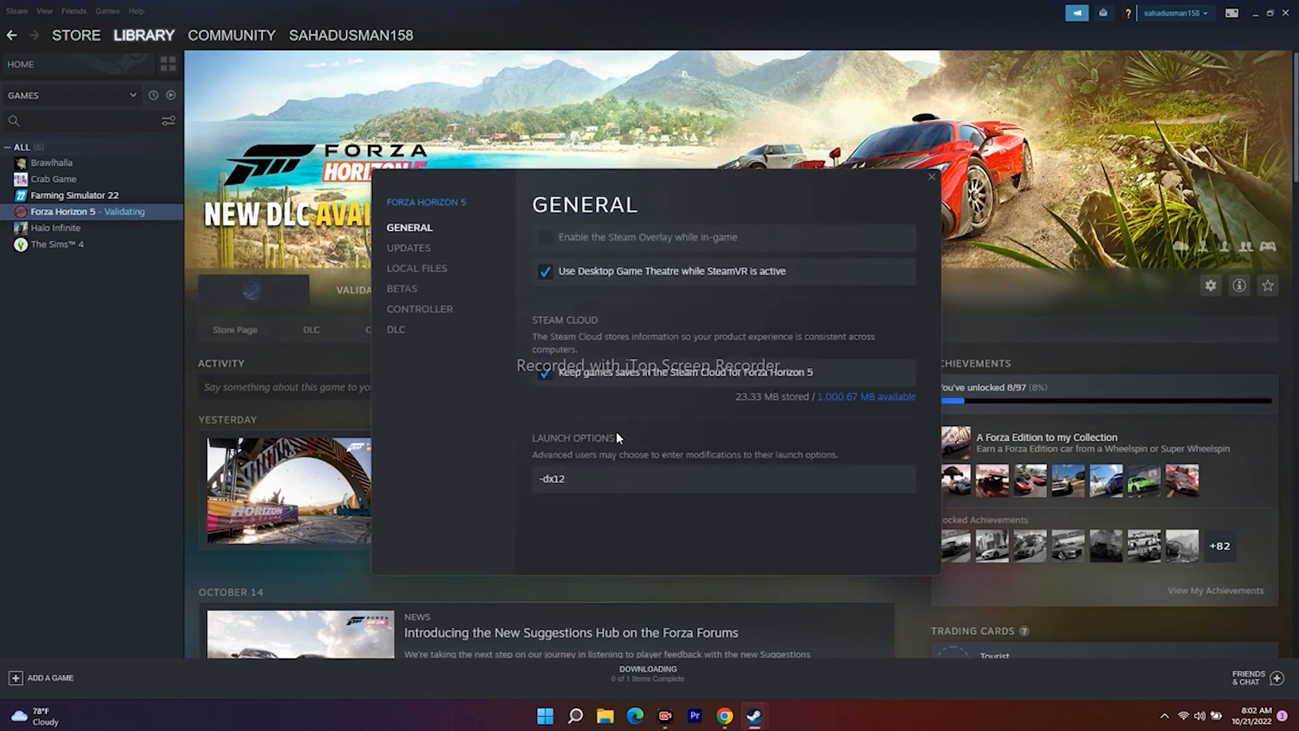
left_click(535, 488)
key("BackSpace")
type("1")
left_click(298, 410)
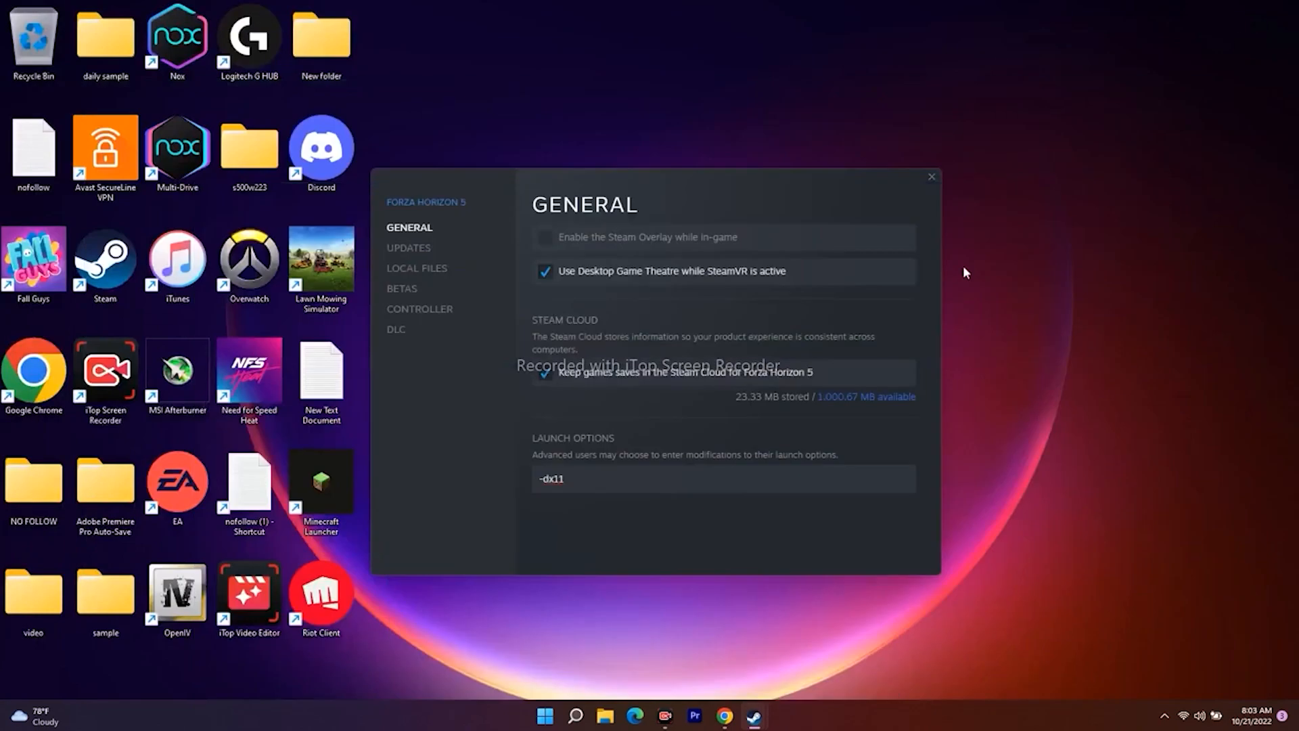
left_click(1255, 14)
left_click(932, 178)
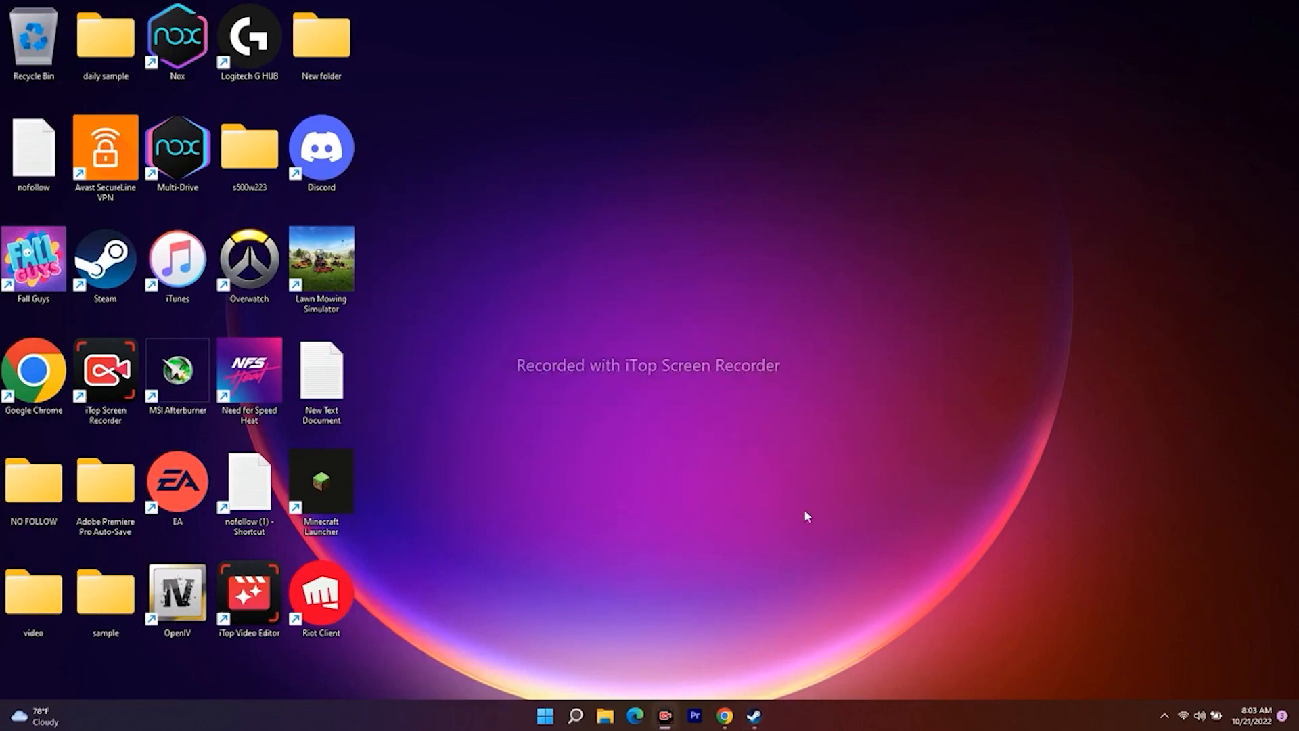
Reopen Steam and browse Forza Horizon 5's local files from its properties, closing the properties window.
left_click(754, 716)
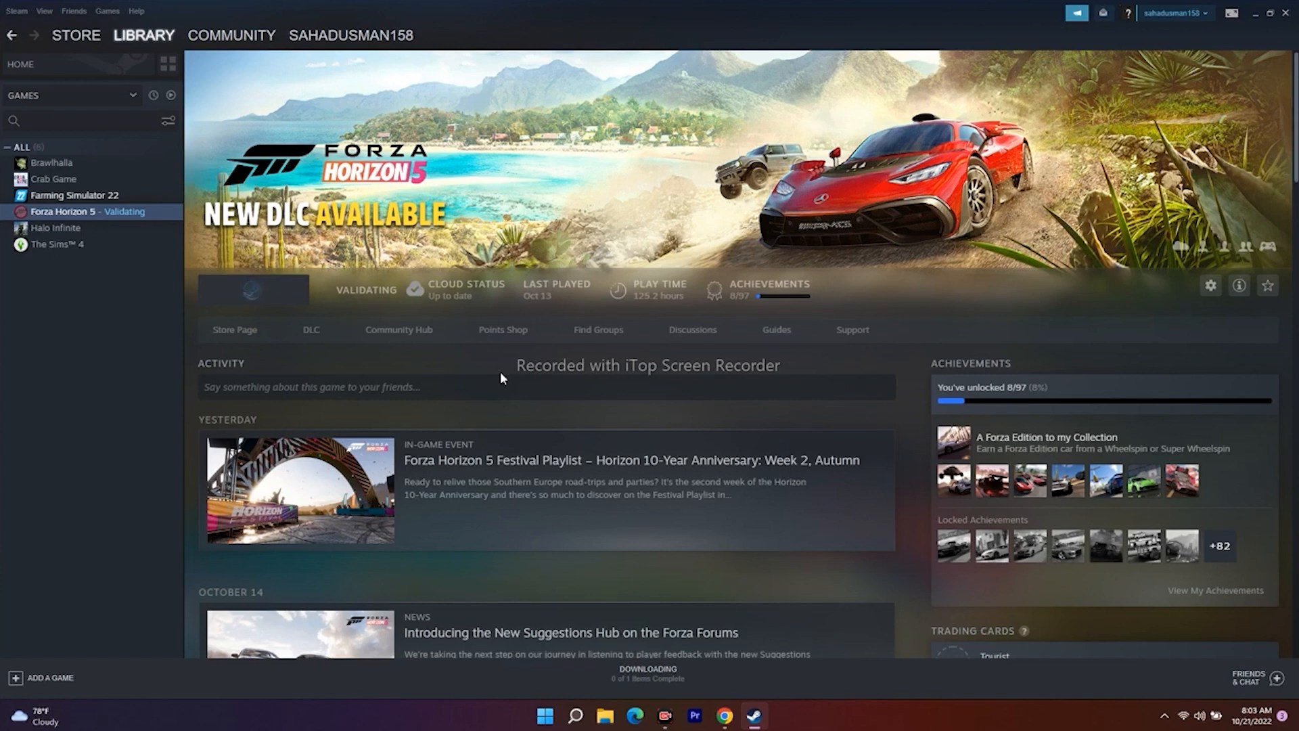
left_click(1268, 12)
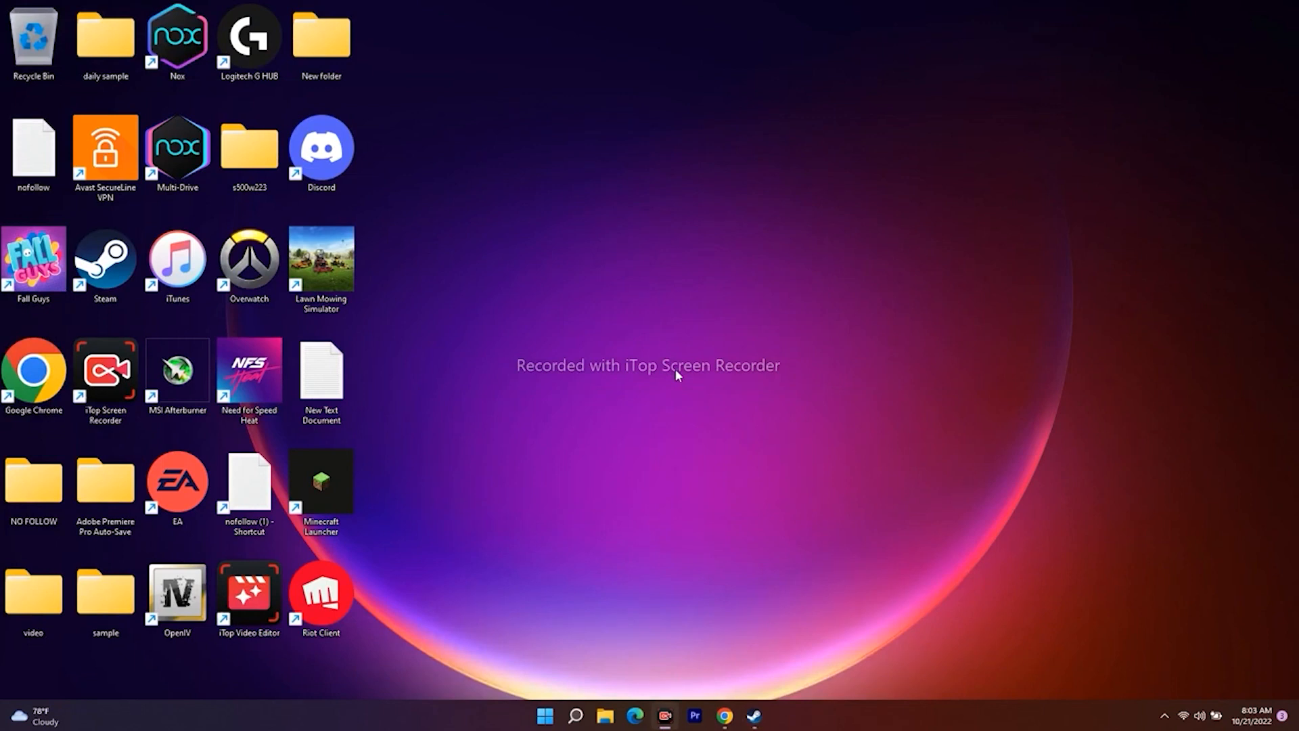
left_click(754, 716)
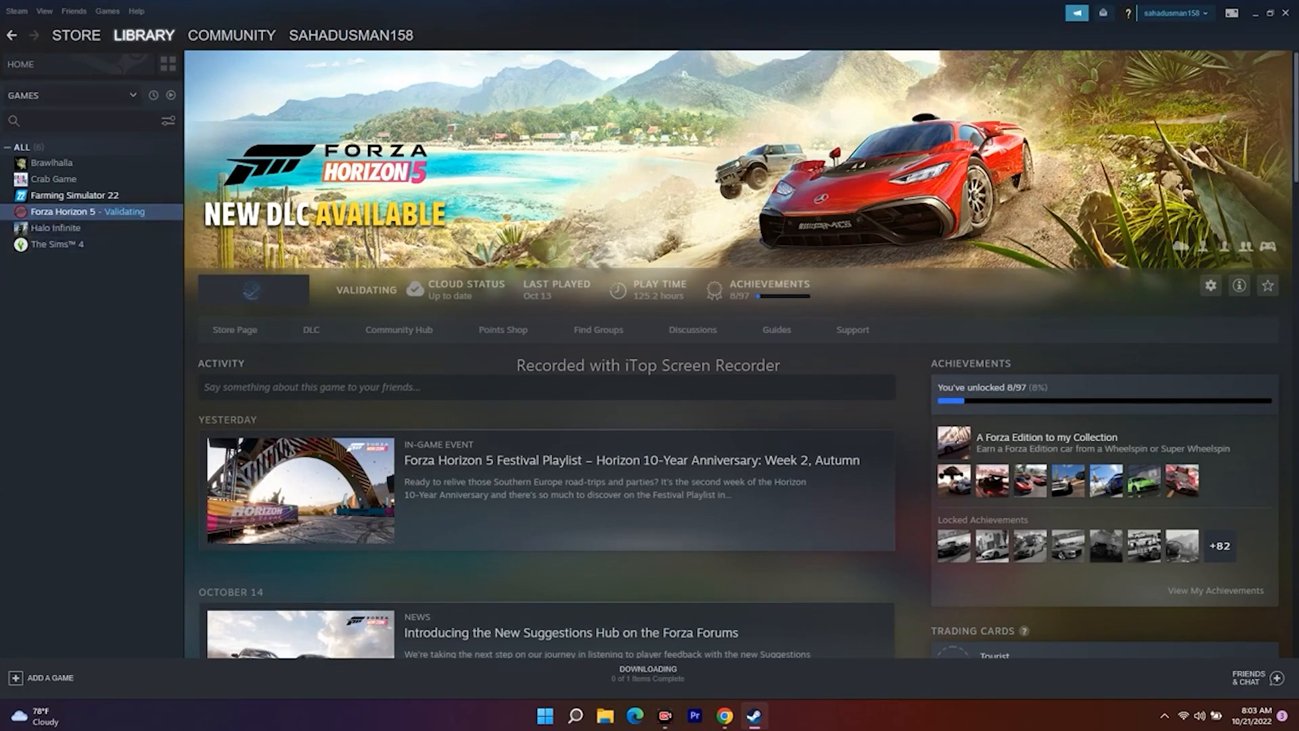
right_click(78, 213)
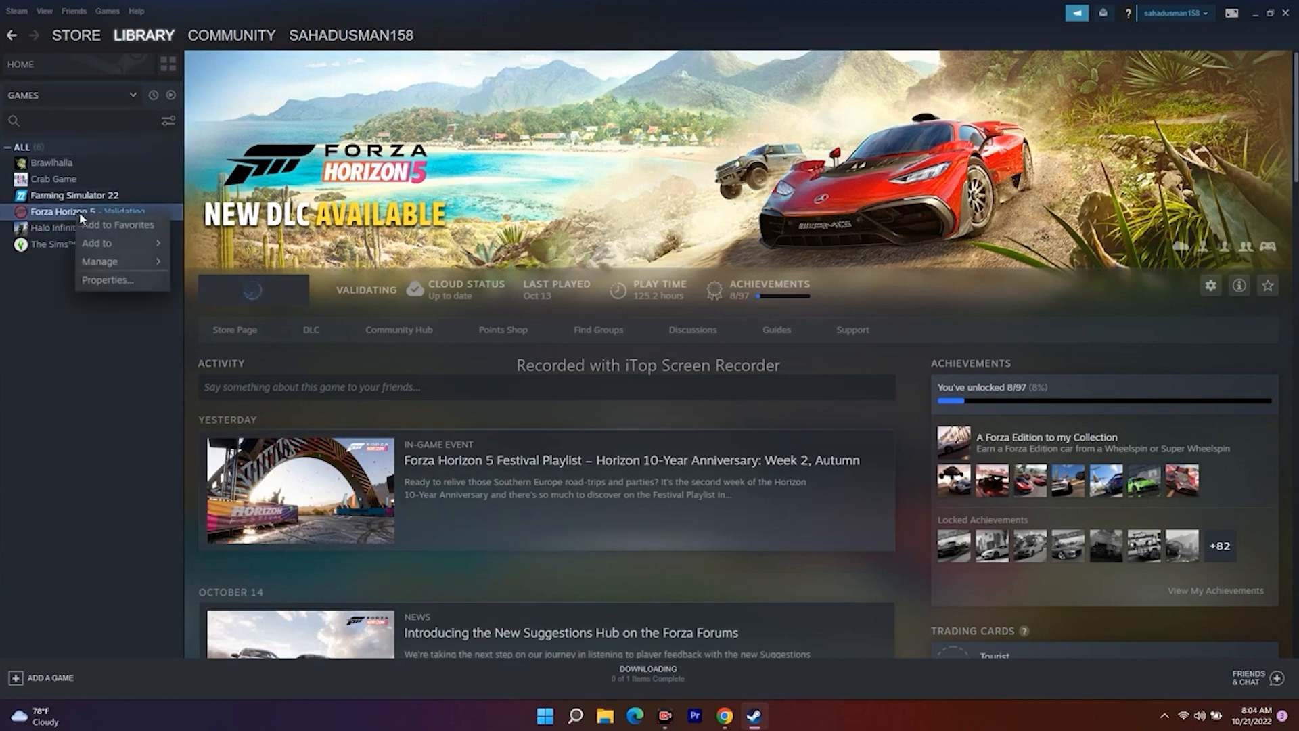
left_click(115, 282)
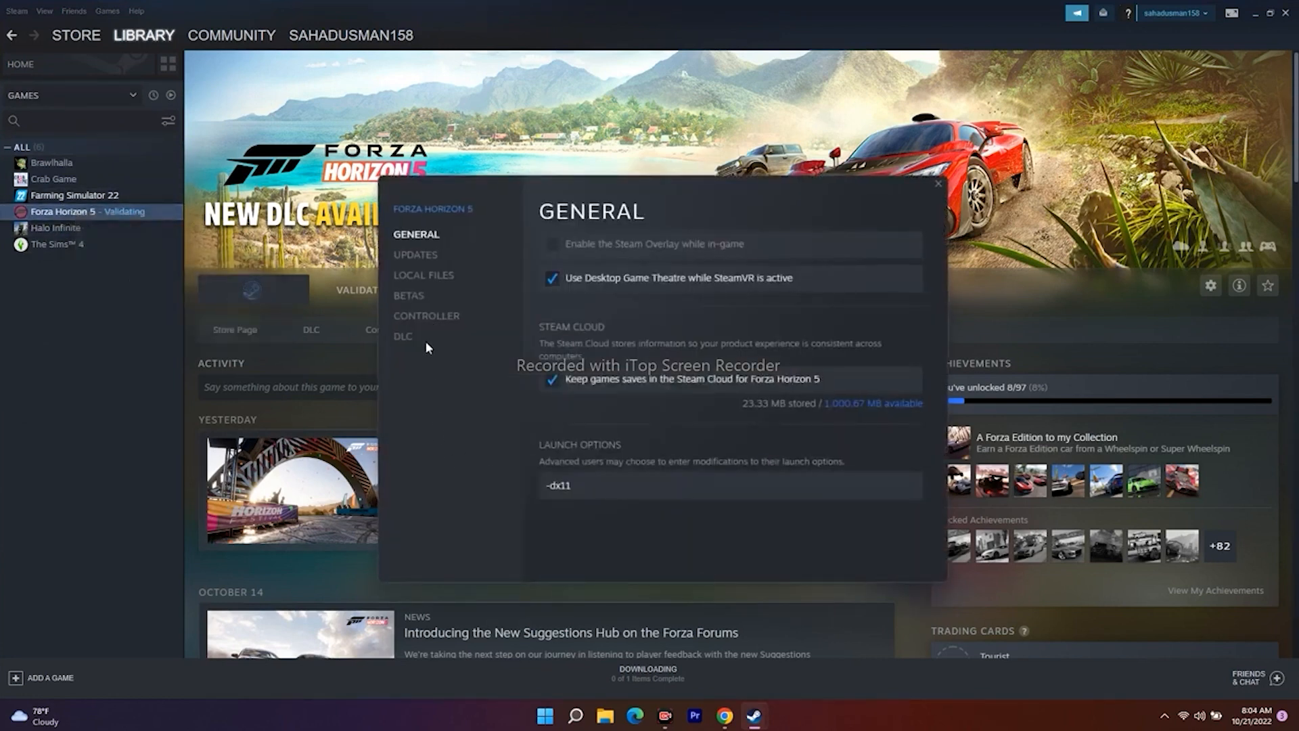
left_click(425, 256)
left_click(429, 273)
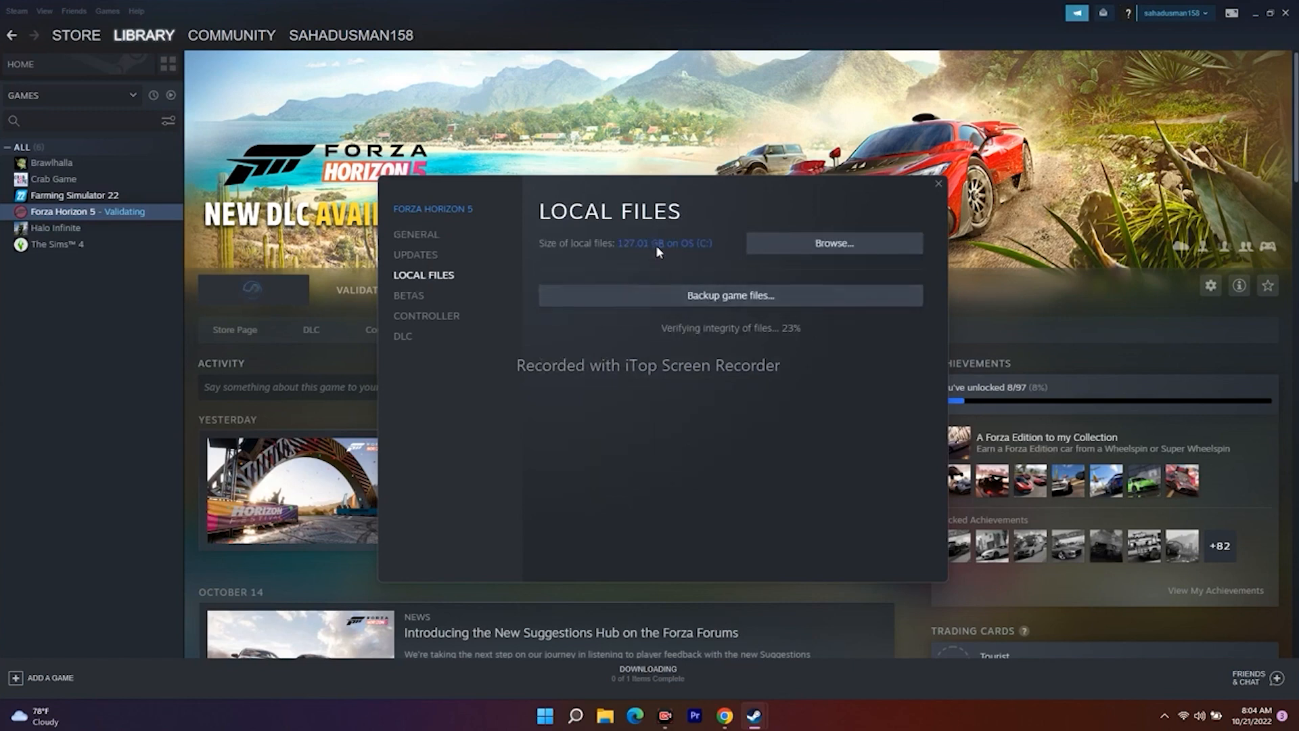
left_click(858, 251)
left_click(937, 183)
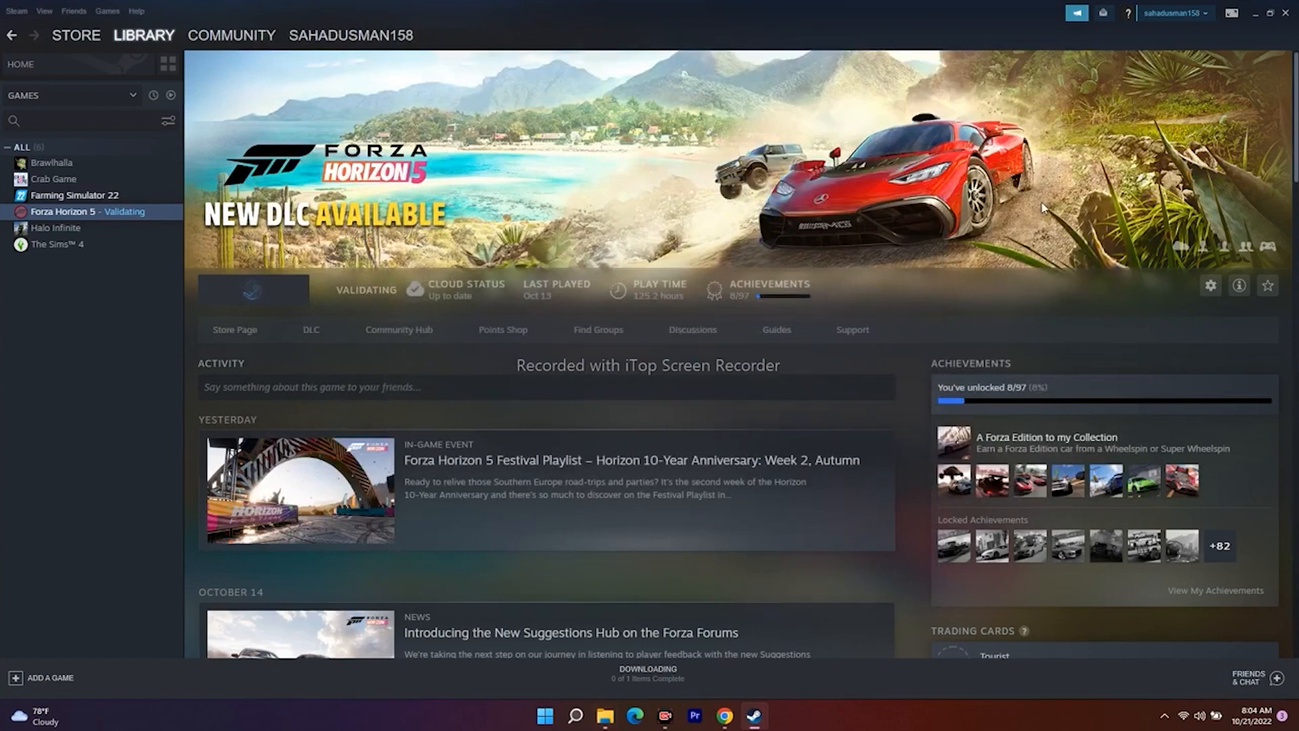
Show the run options for the ForzaHorizon5 application in its install folder, closing the folder and minimizing Steam.
left_click(605, 715)
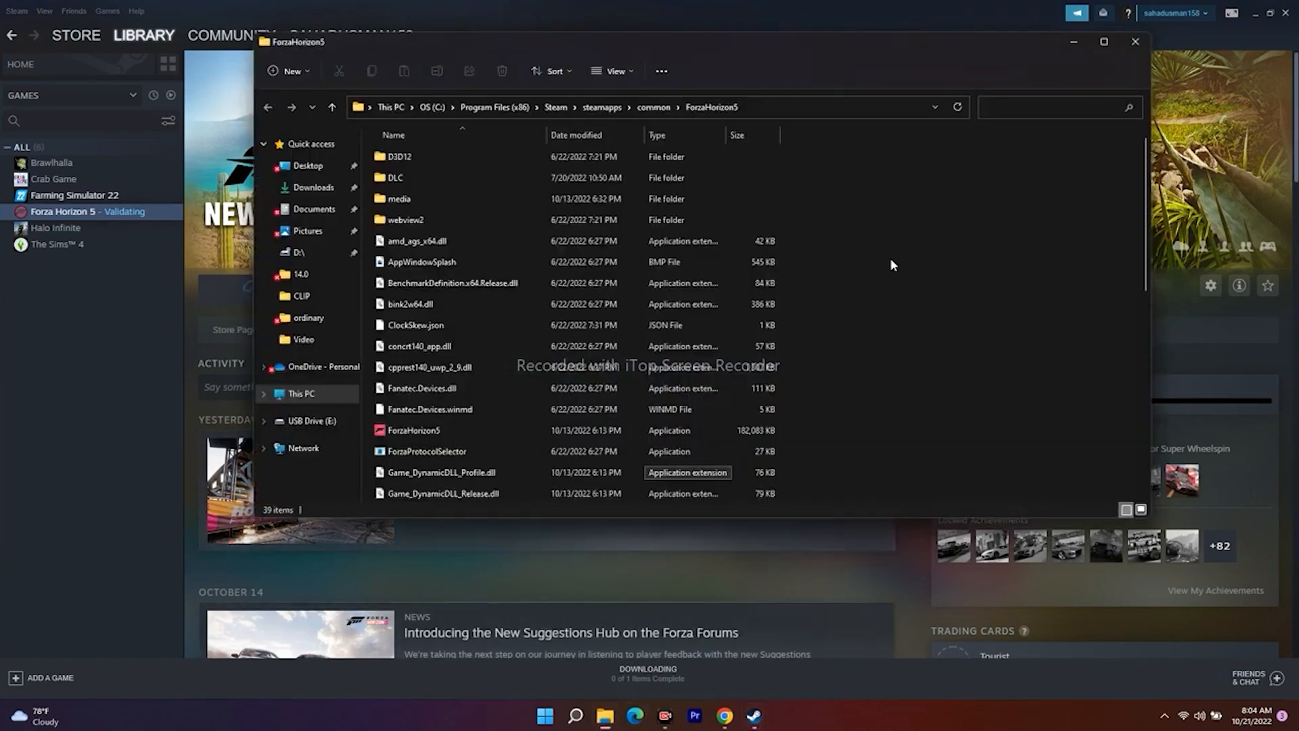
scroll(1032, 237, "down", 1)
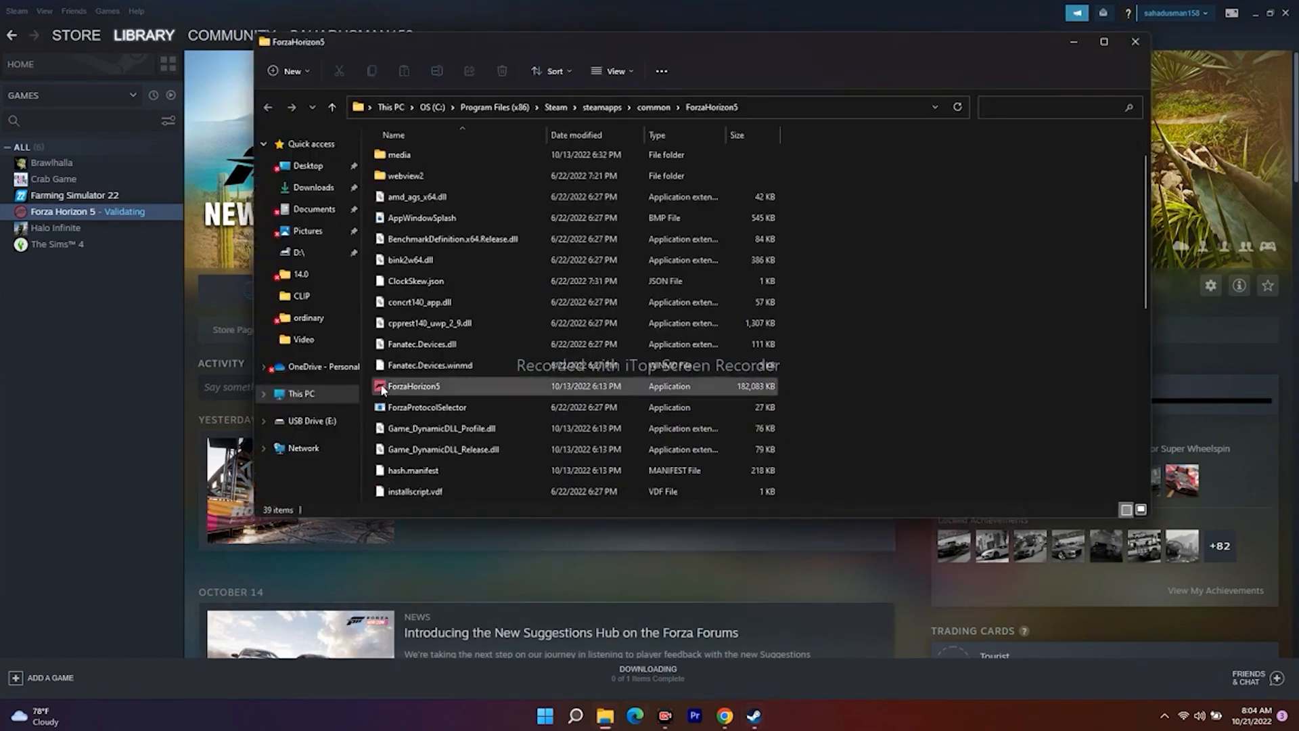
left_click(434, 391)
right_click(435, 391)
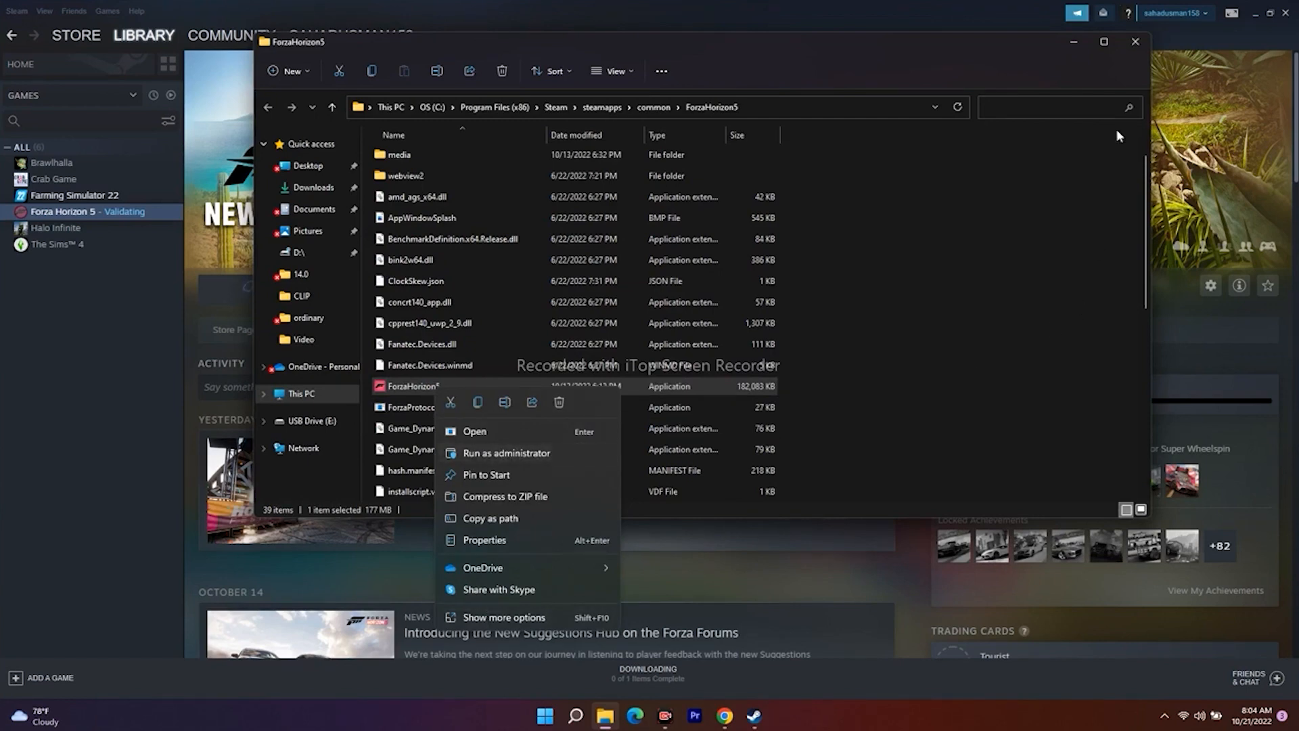
left_click(1141, 42)
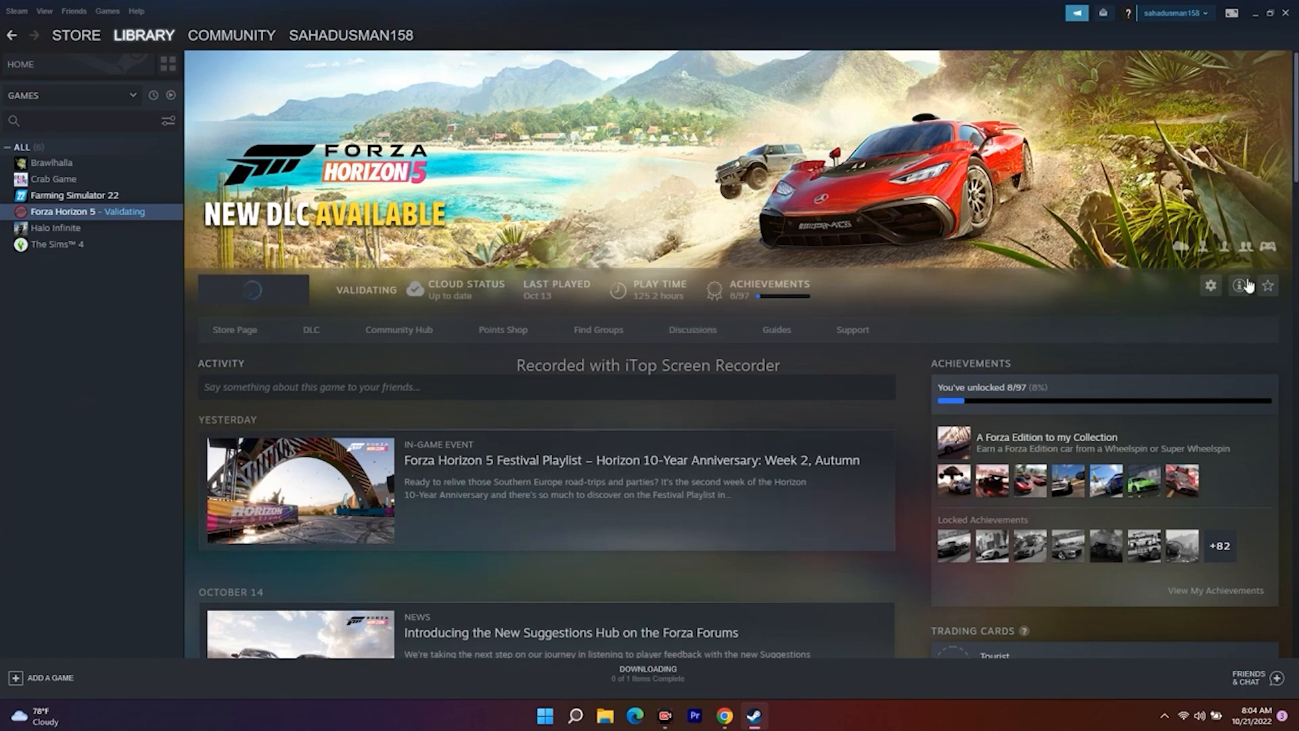
left_click(1255, 15)
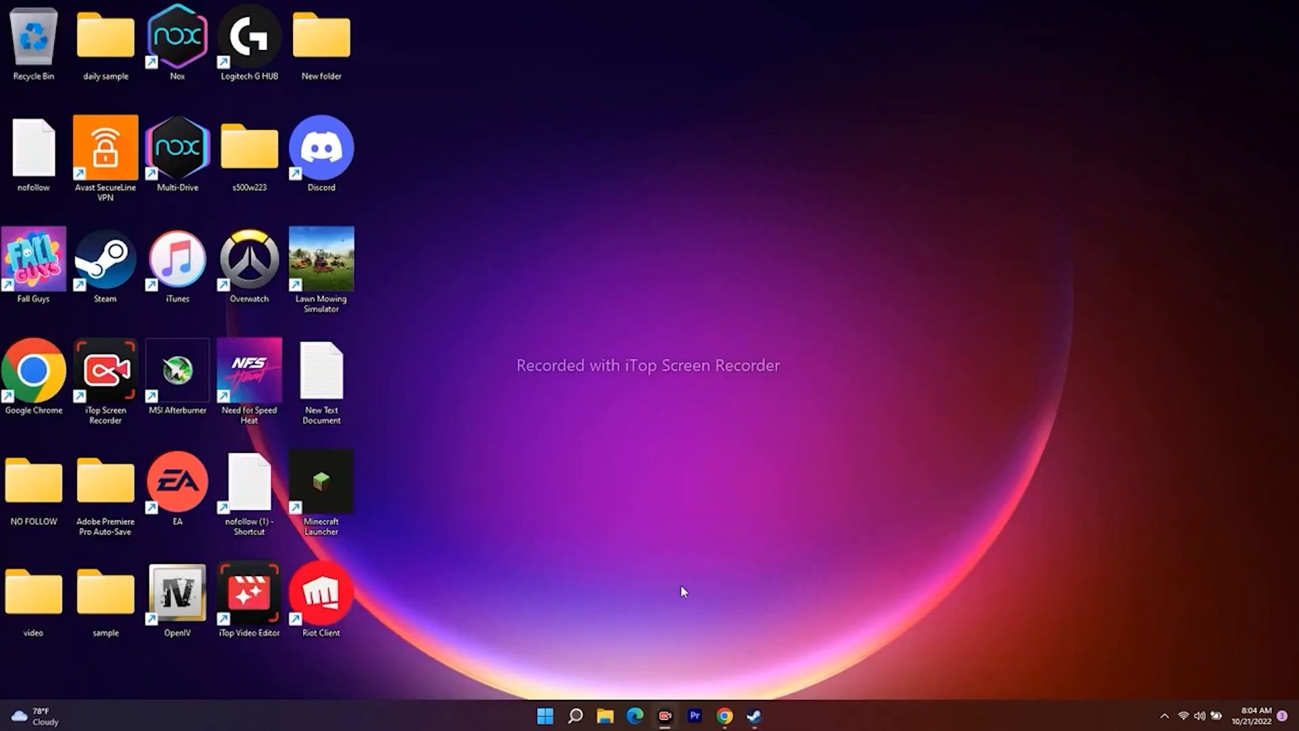
Open Windows Update in the system settings, retry the failed update, and minimize the settings window.
left_click(575, 716)
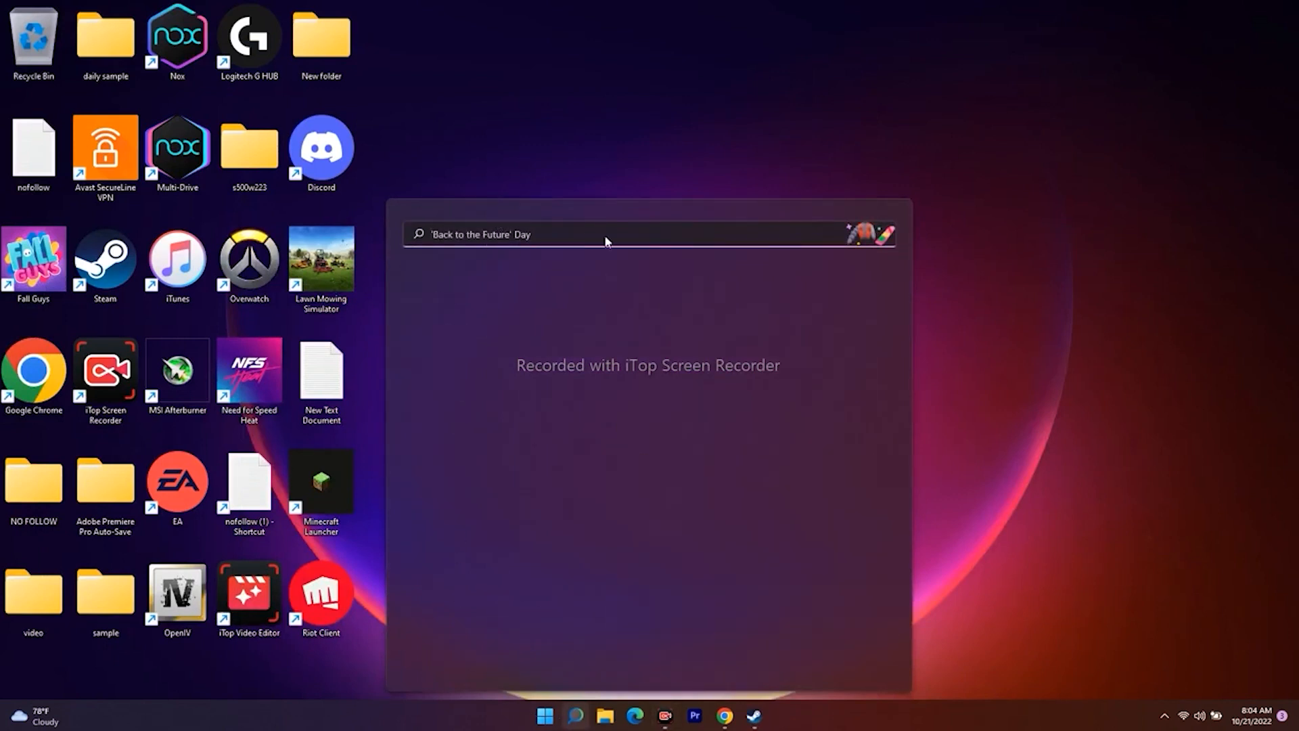
left_click(1131, 455)
left_click(575, 716)
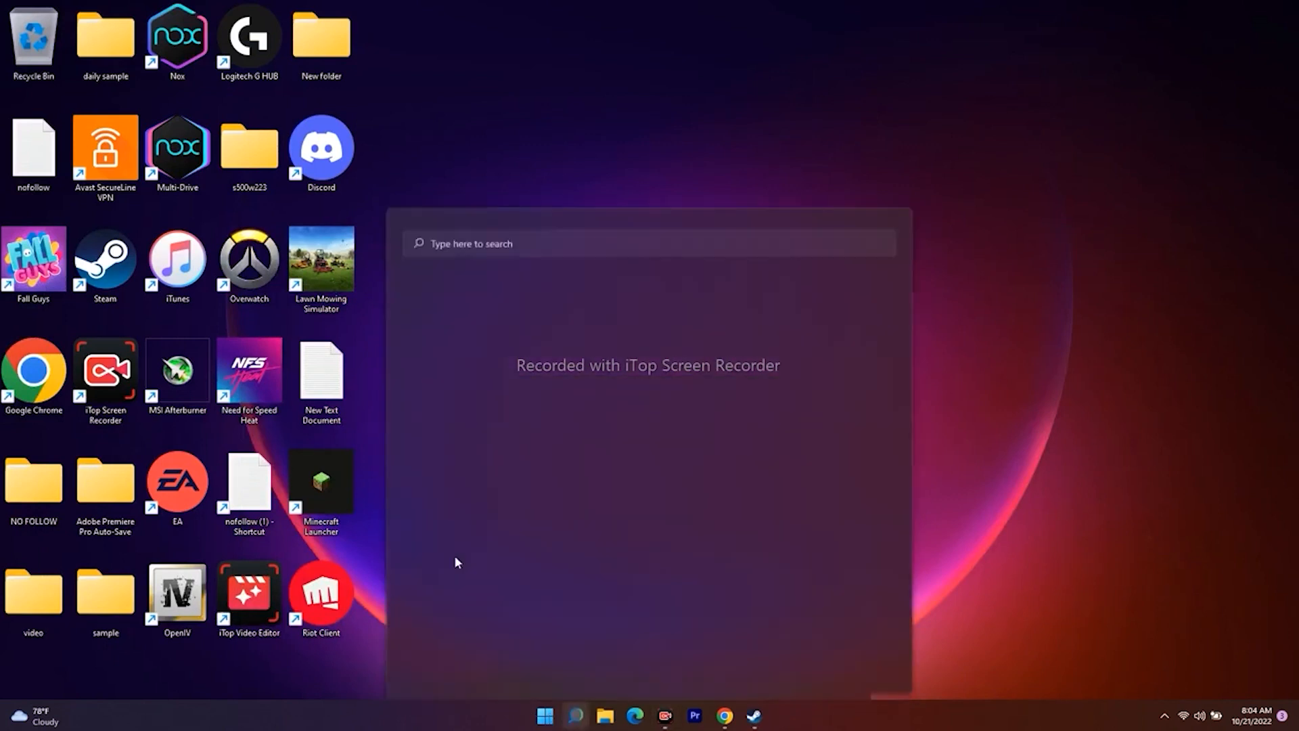
left_click(440, 549)
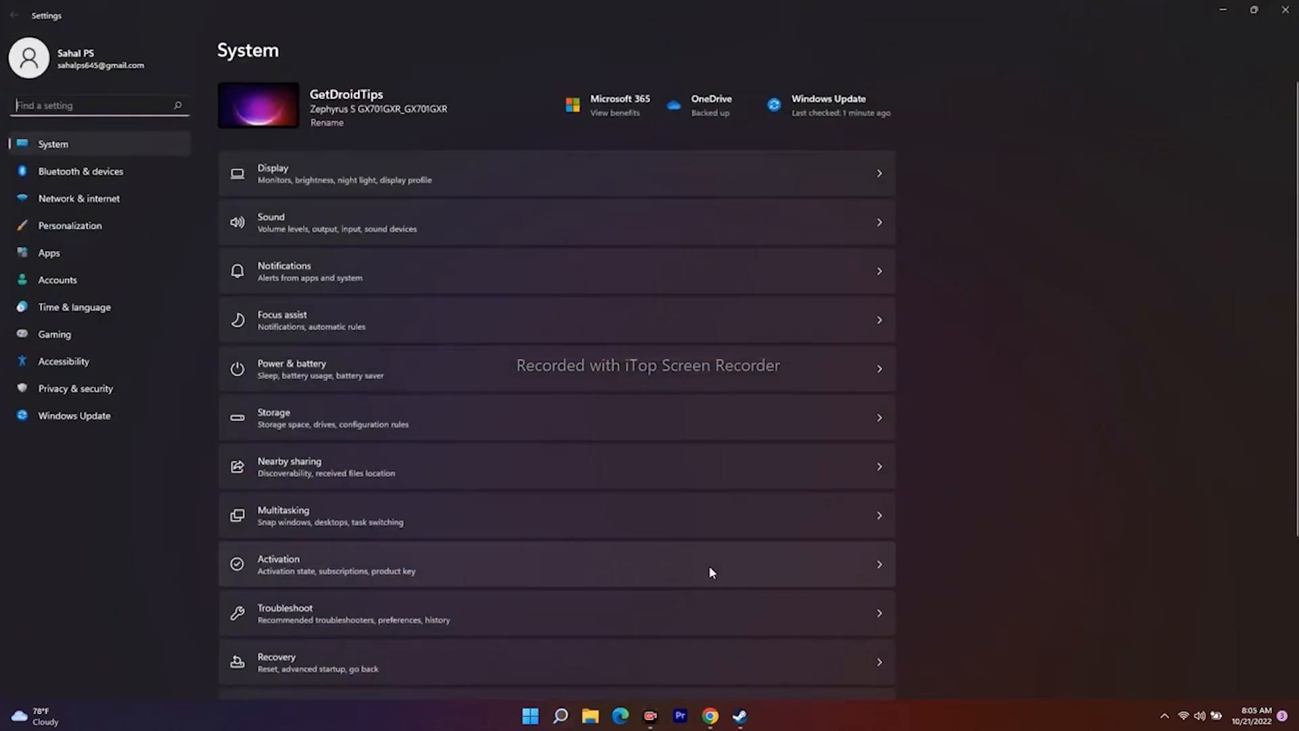
left_click(67, 417)
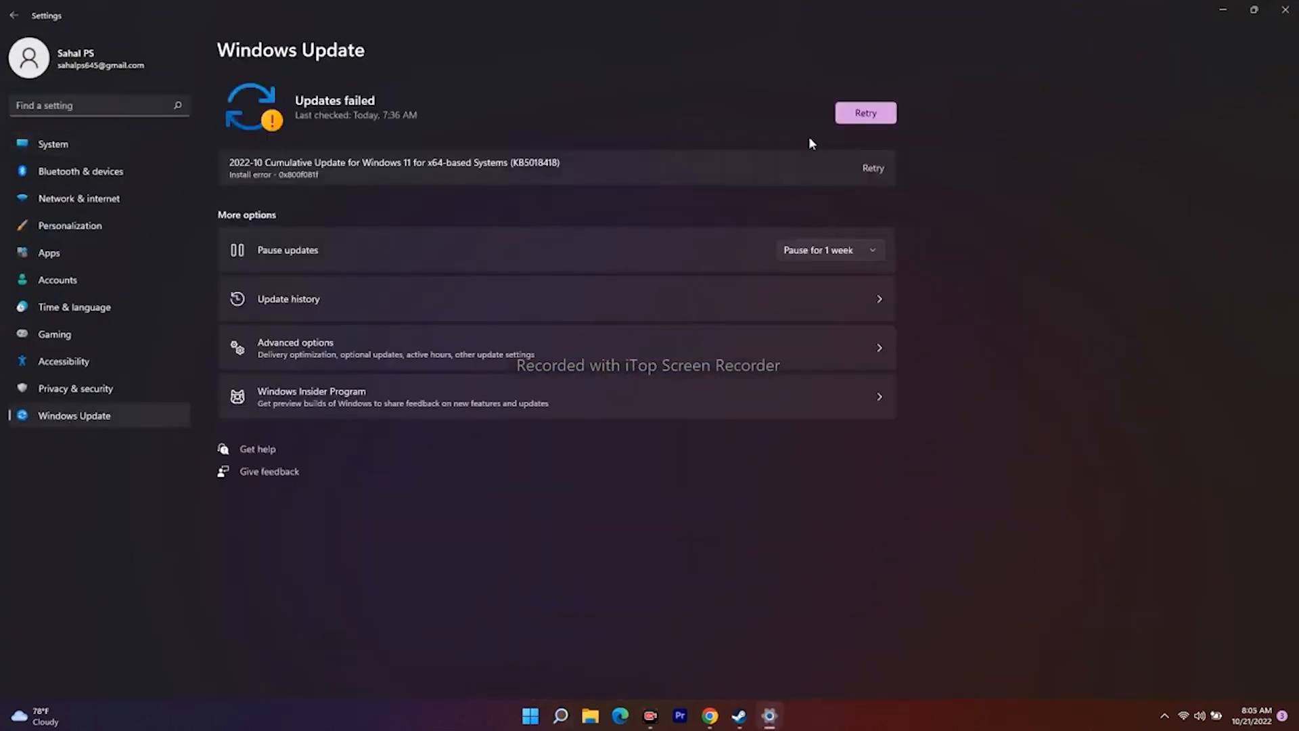
left_click(867, 113)
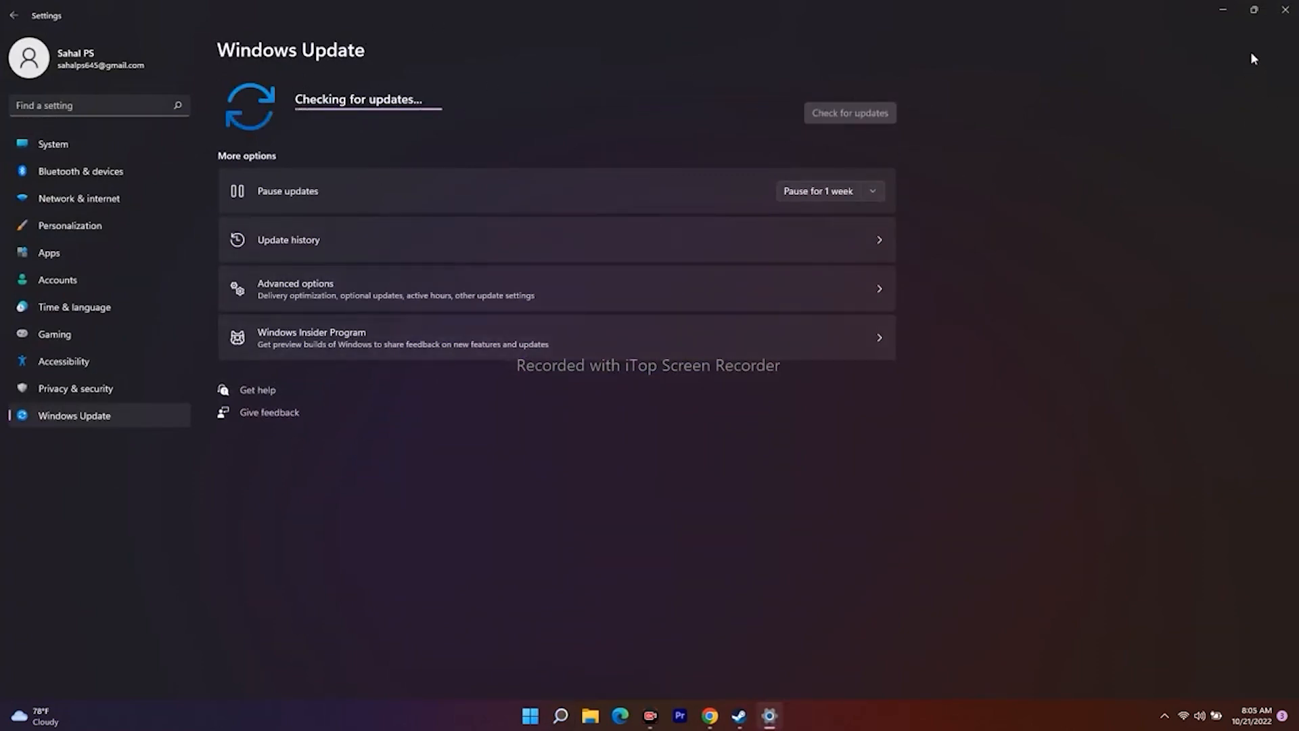
left_click(1227, 11)
Switch to the browser and examine the update and installation media options on Microsoft's Windows 10 download page.
left_click(710, 716)
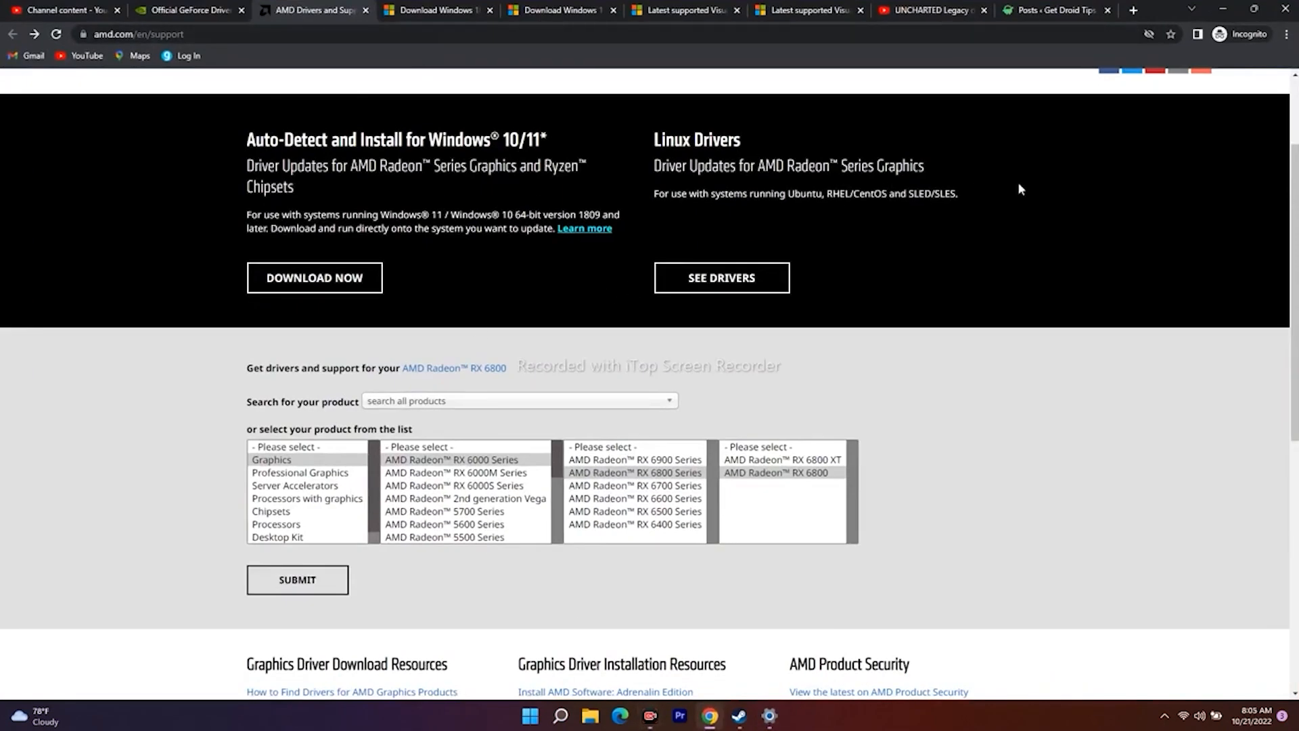
scroll(481, 148, "up", 3)
left_click(458, 8)
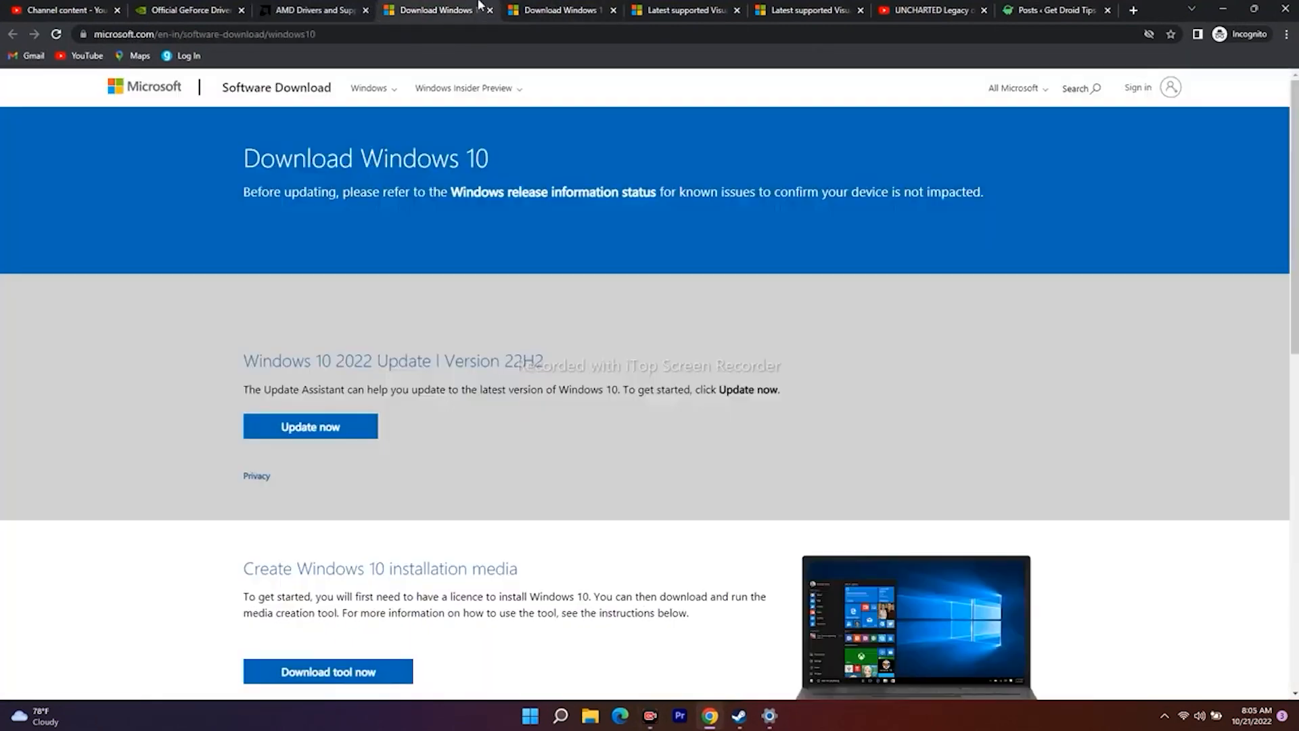
left_click(571, 9)
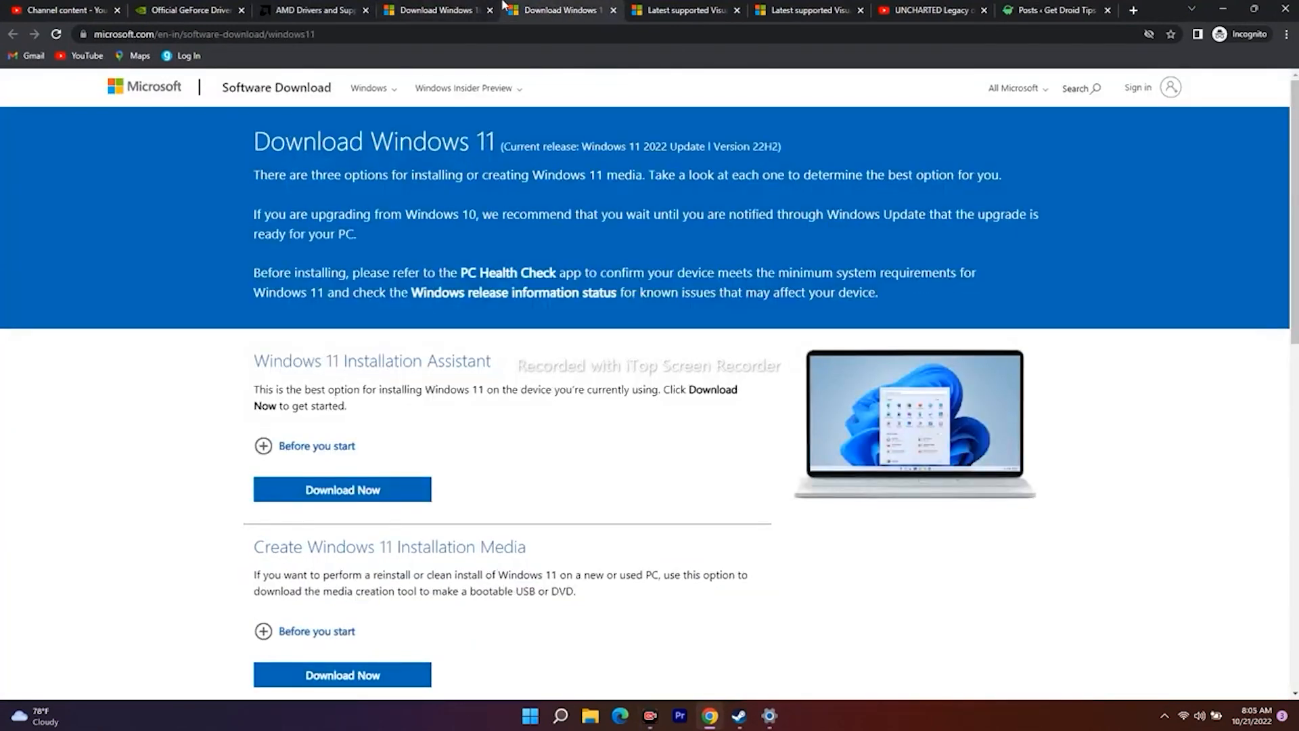
left_click(462, 7)
scroll(875, 252, "down", 2)
scroll(876, 252, "up", 2)
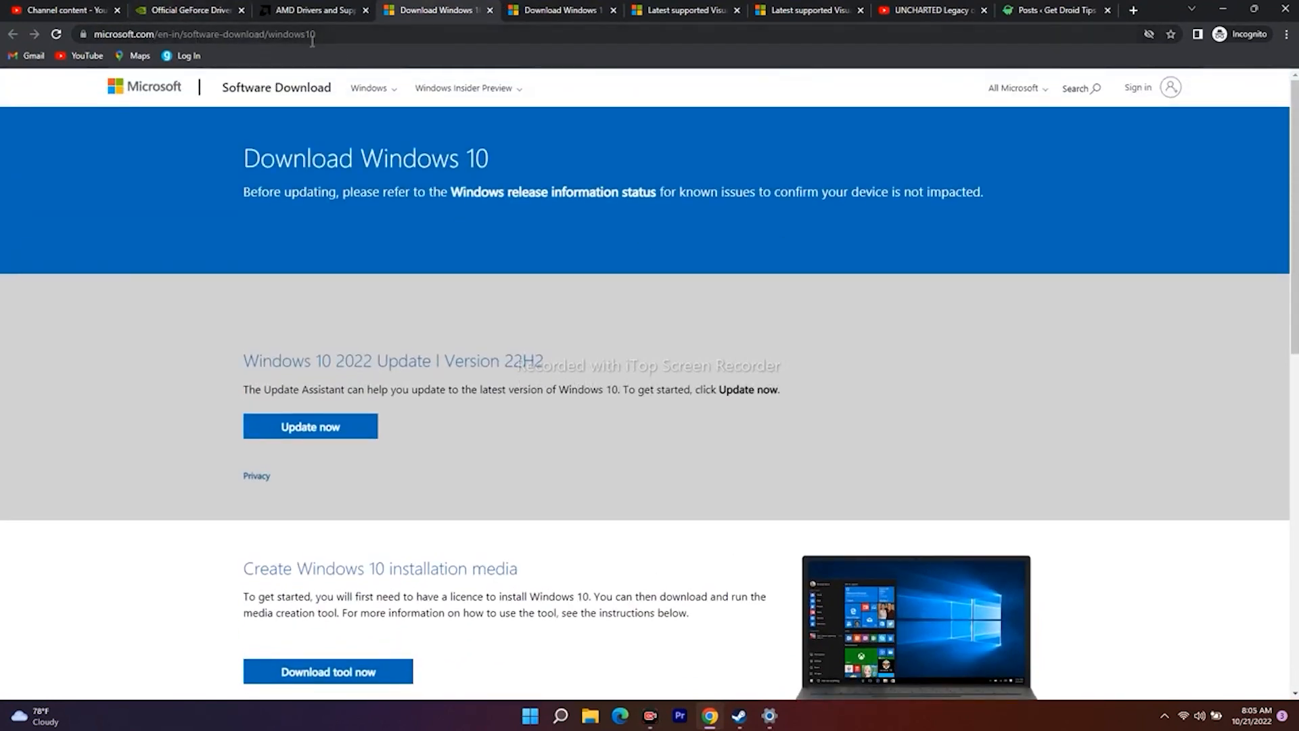
scroll(1046, 278, "down", 3)
left_click_drag(244, 157, 551, 165)
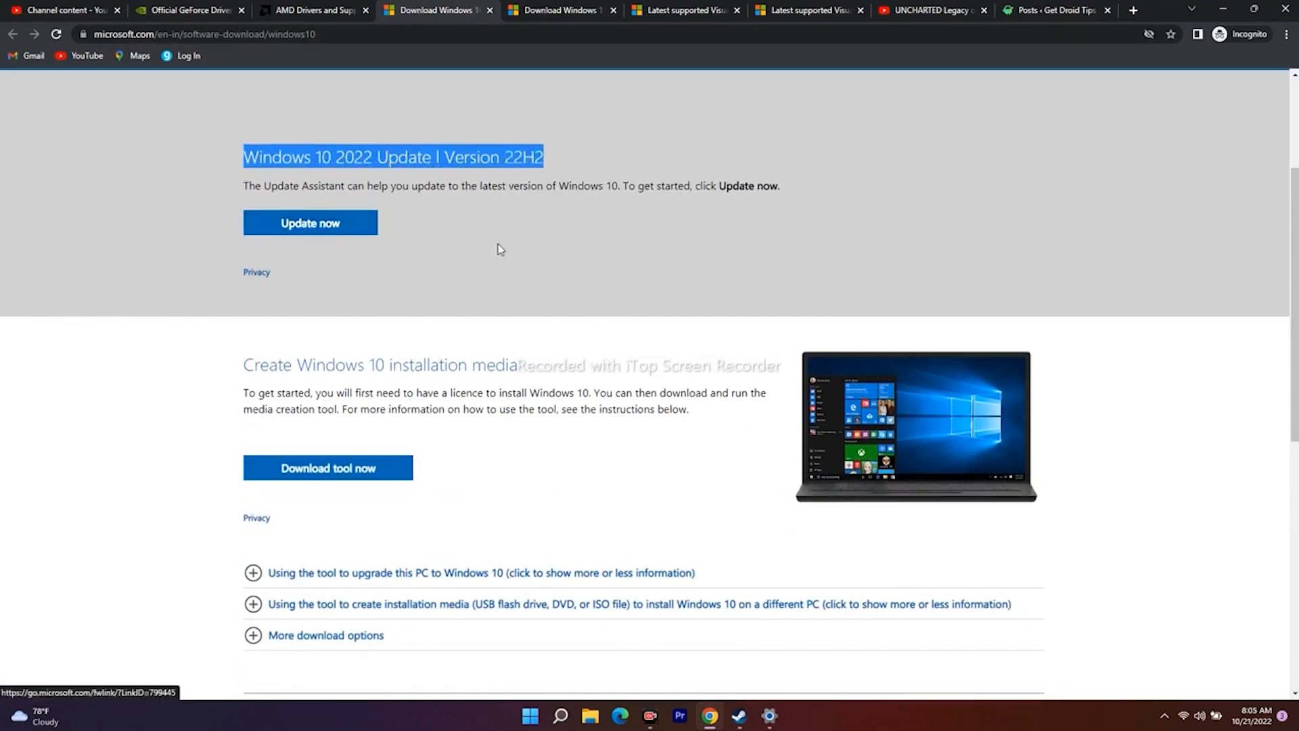
scroll(580, 284, "down", 1)
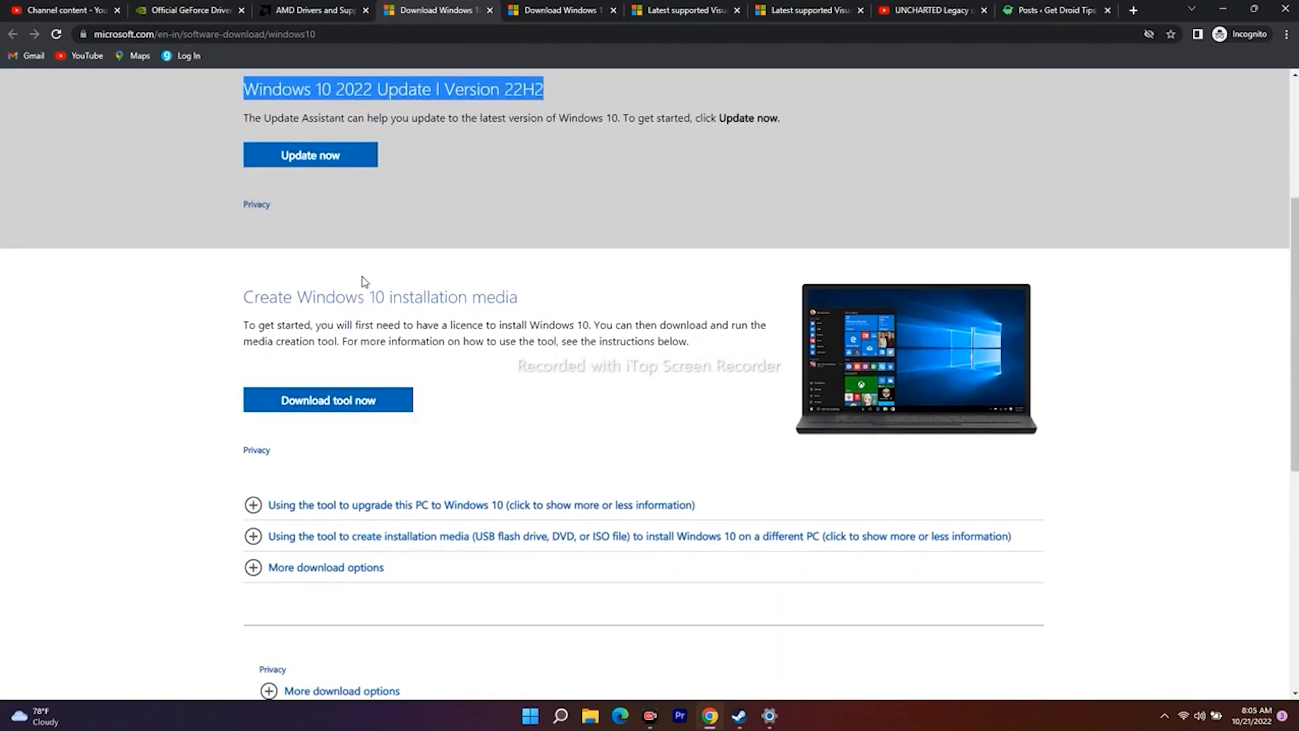
left_click_drag(298, 296, 526, 306)
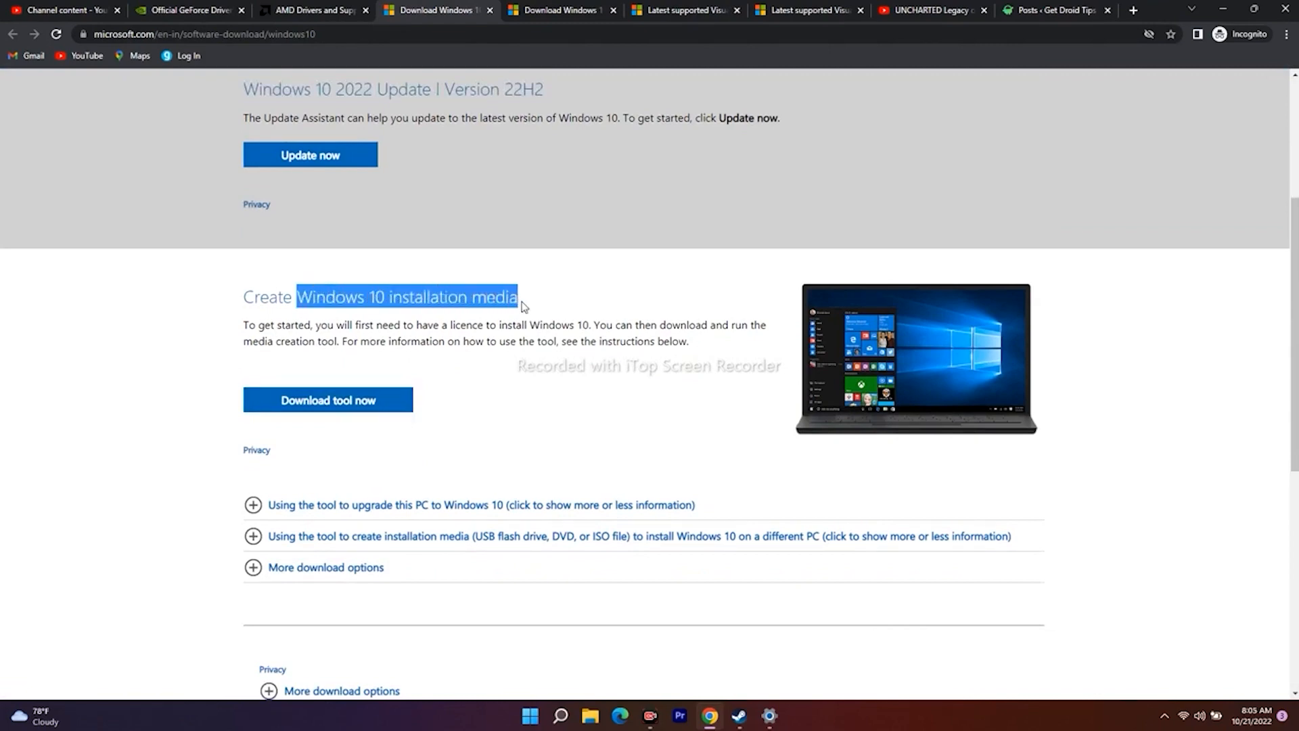
left_click(583, 288)
scroll(654, 353, "up", 2)
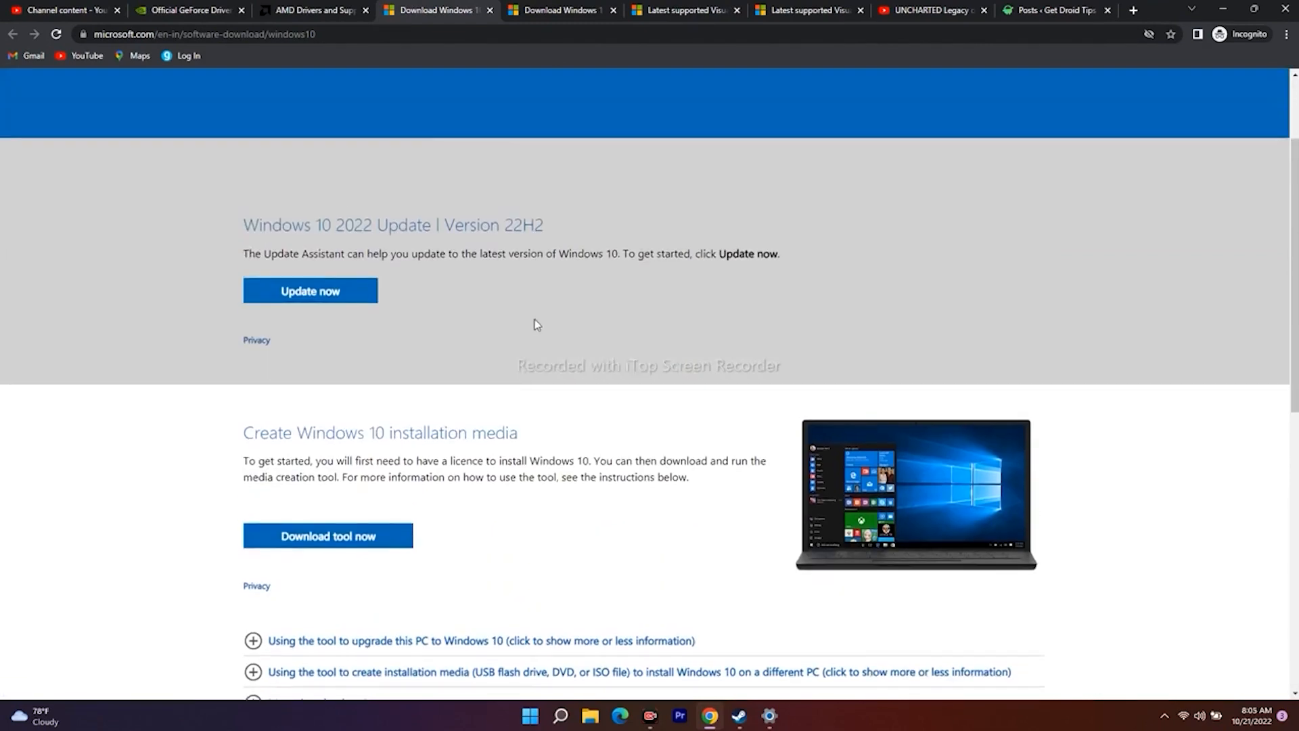
Examine the Installation Assistant and media options on the Windows 11 download page and return to Windows Update.
left_click(560, 9)
scroll(587, 349, "down", 2)
scroll(587, 348, "down", 2)
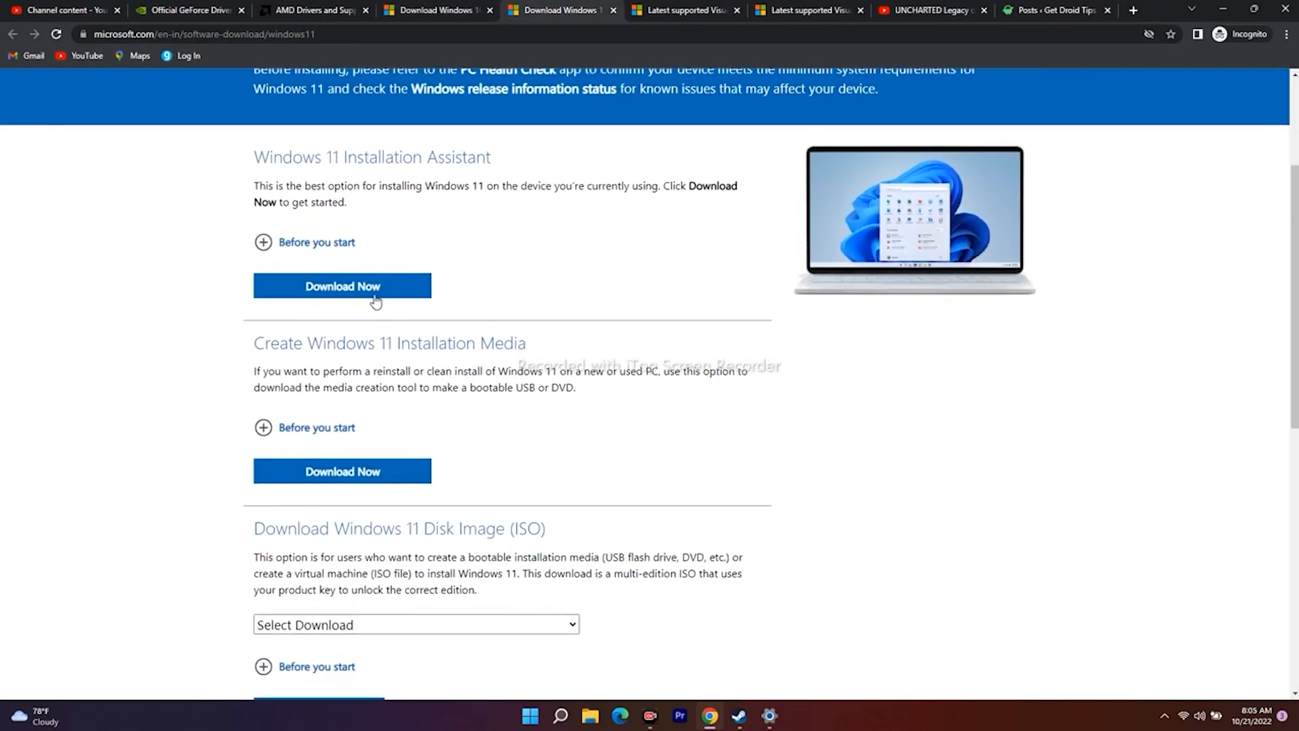
left_click_drag(254, 157, 503, 164)
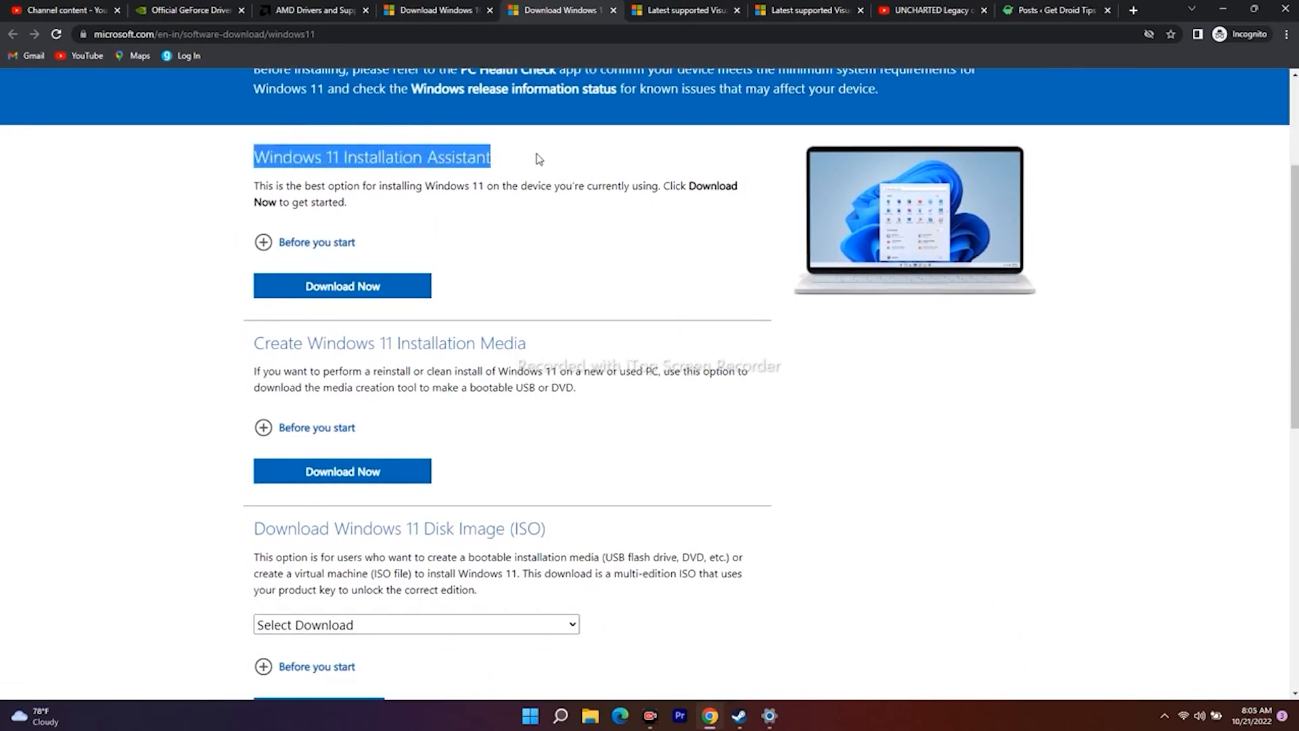
left_click(538, 160)
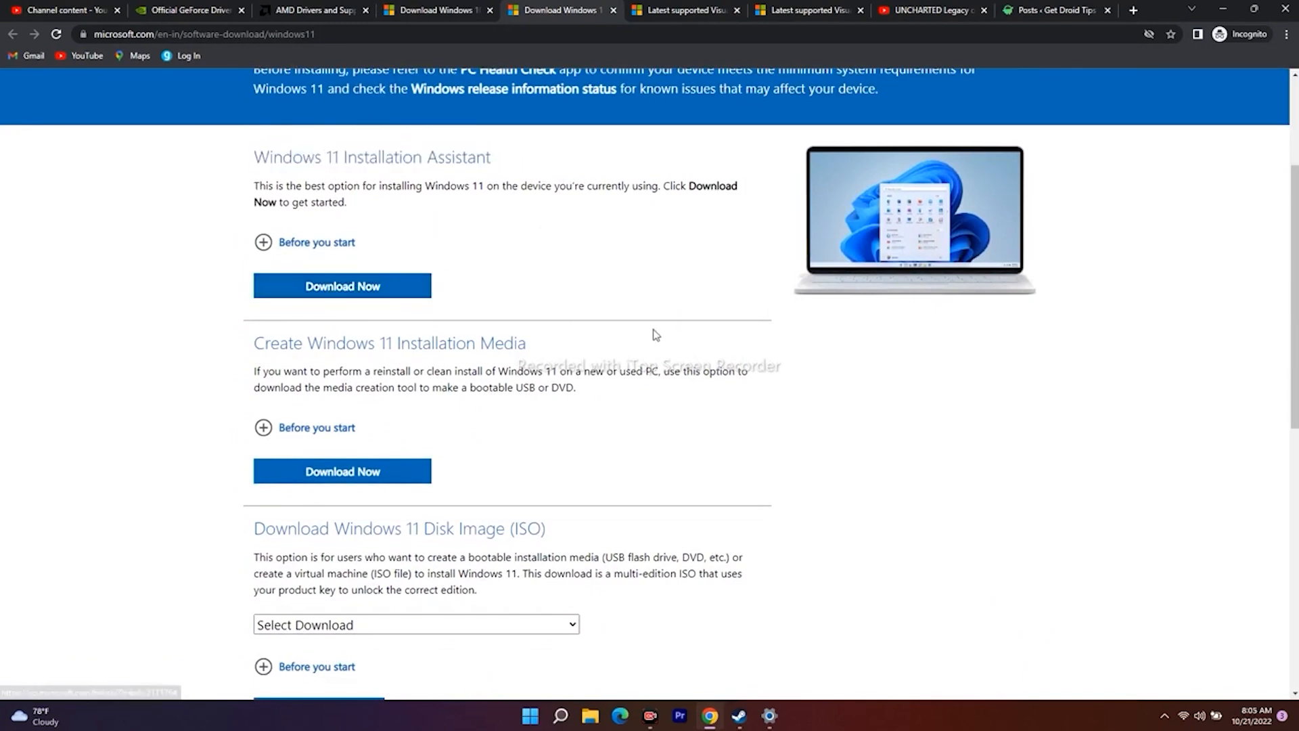
scroll(650, 331, "up", 3)
left_click(769, 715)
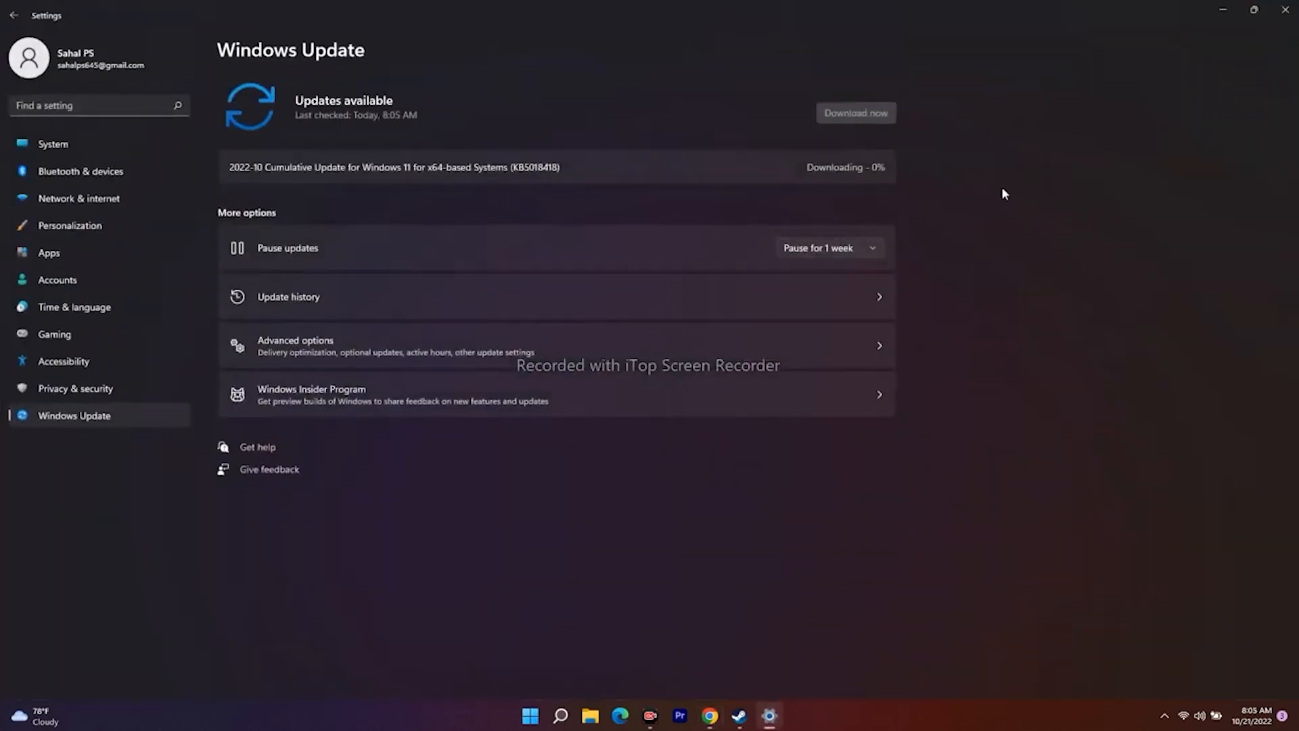
Minimize the settings and browser windows, show the Debug Mode option in the NVIDIA Control Panel, and close the control panel.
left_click(1223, 12)
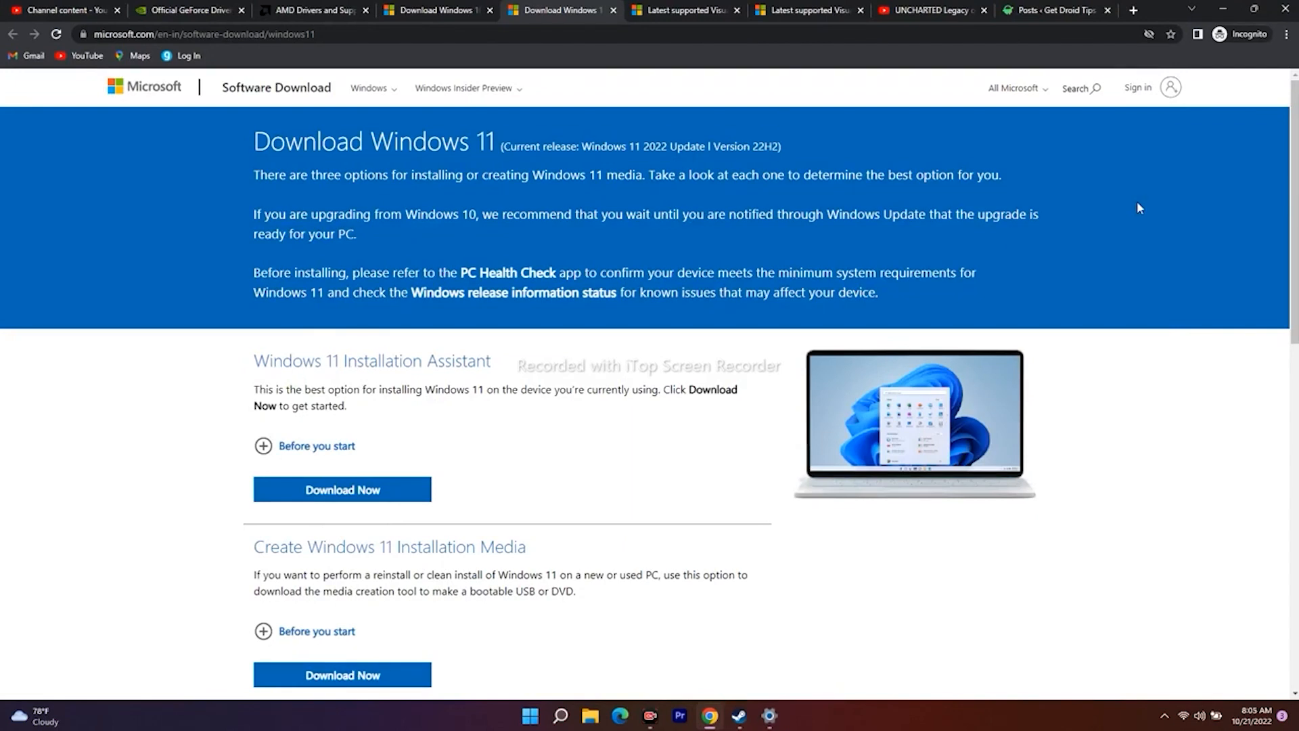
left_click(1223, 10)
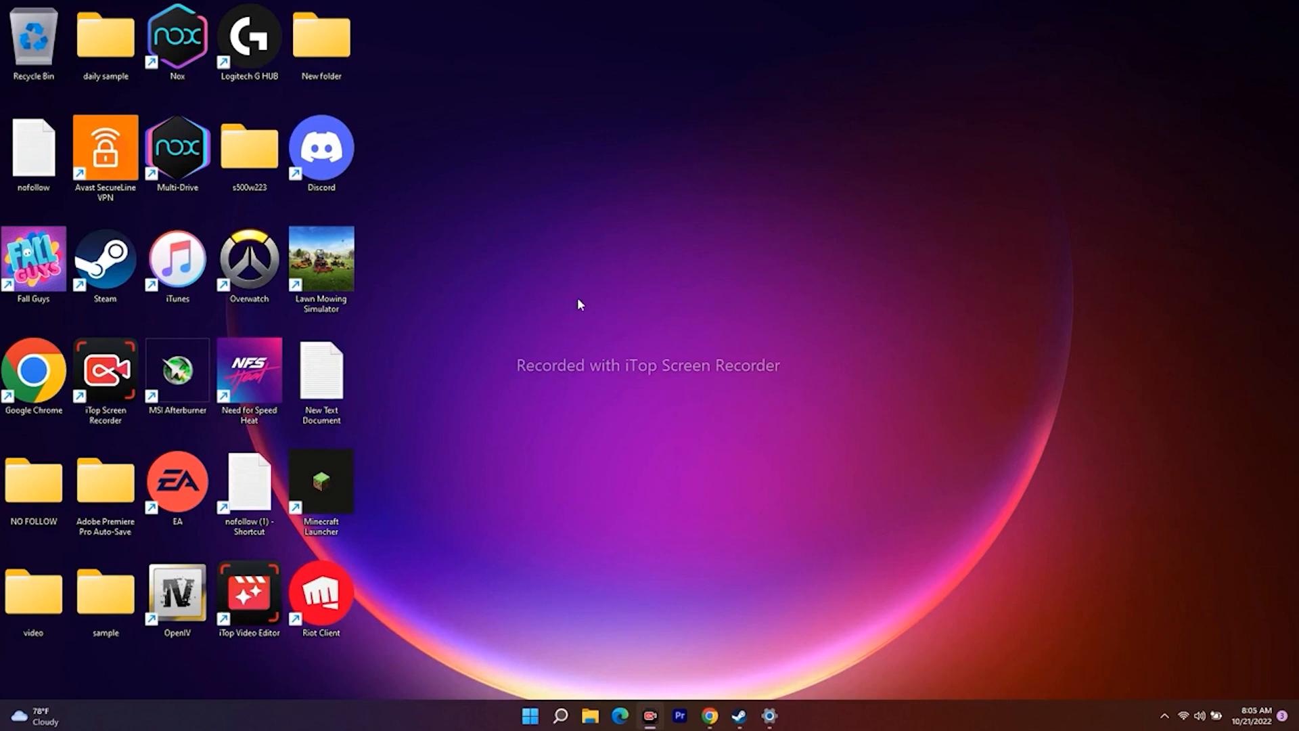
right_click(684, 291)
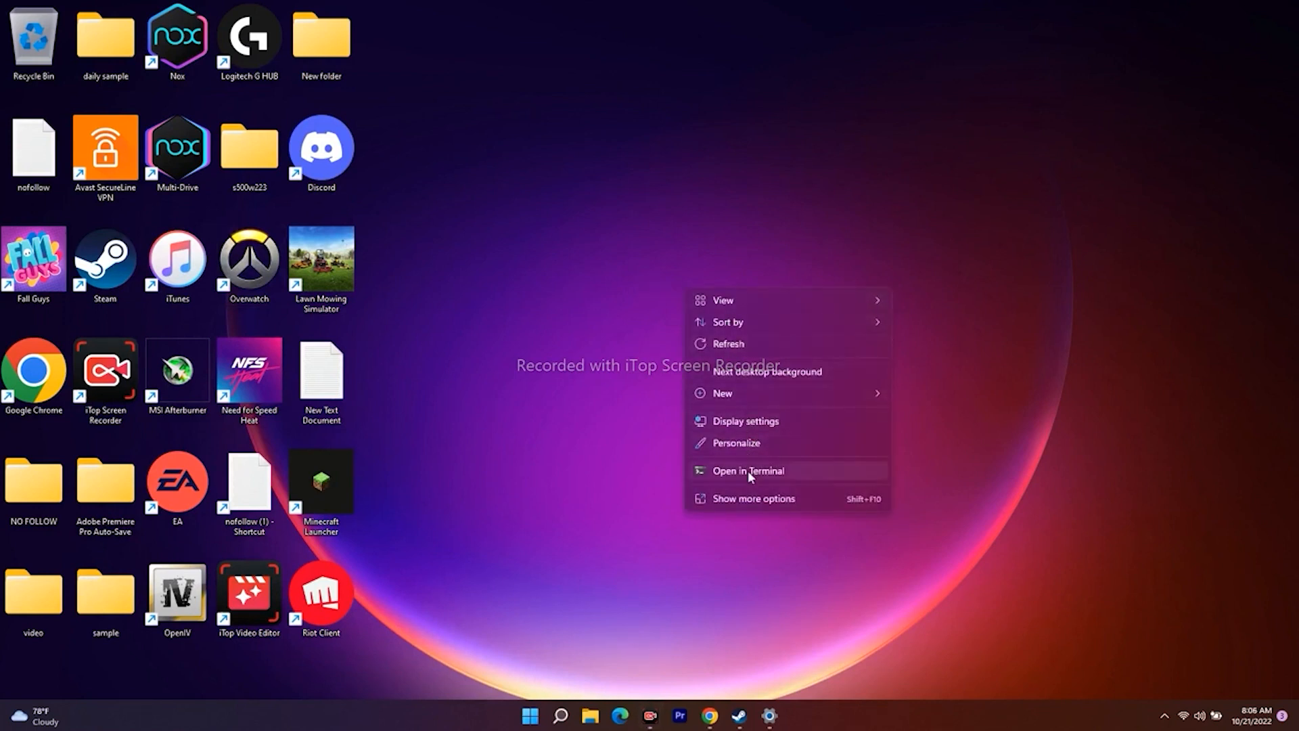
left_click(739, 500)
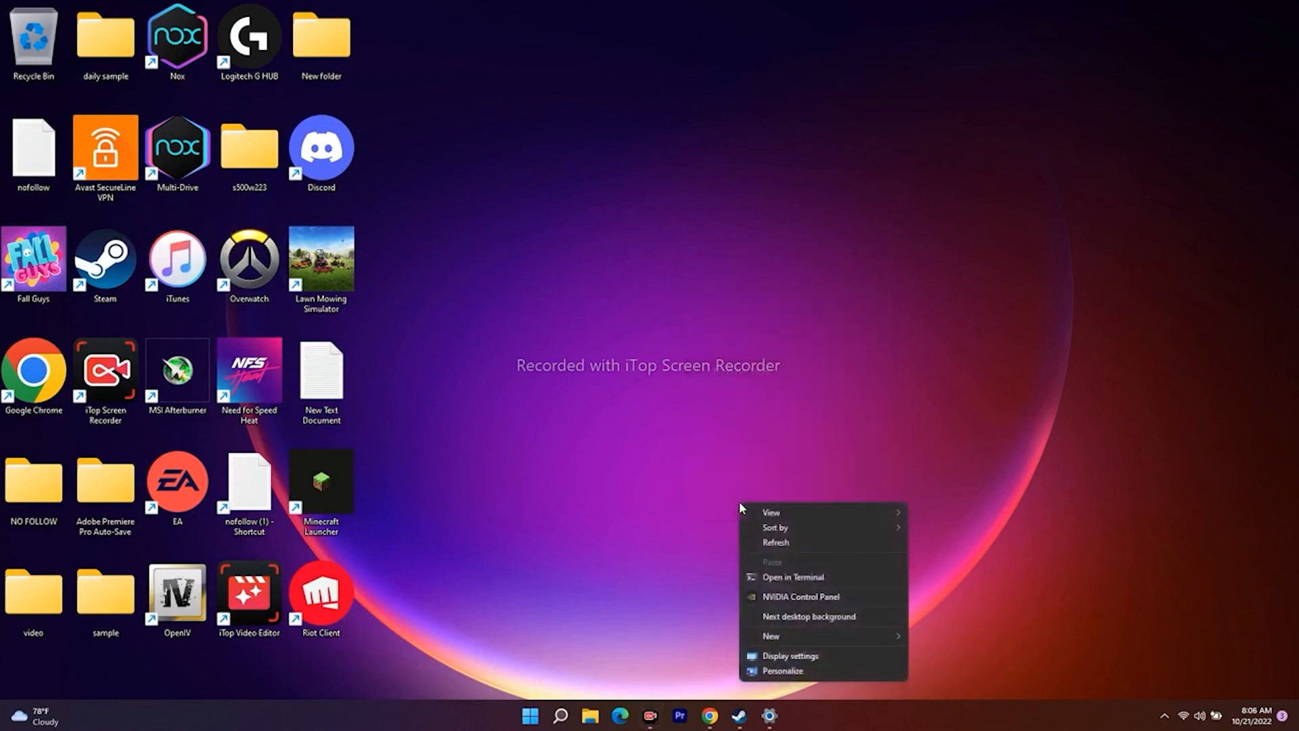
left_click(807, 599)
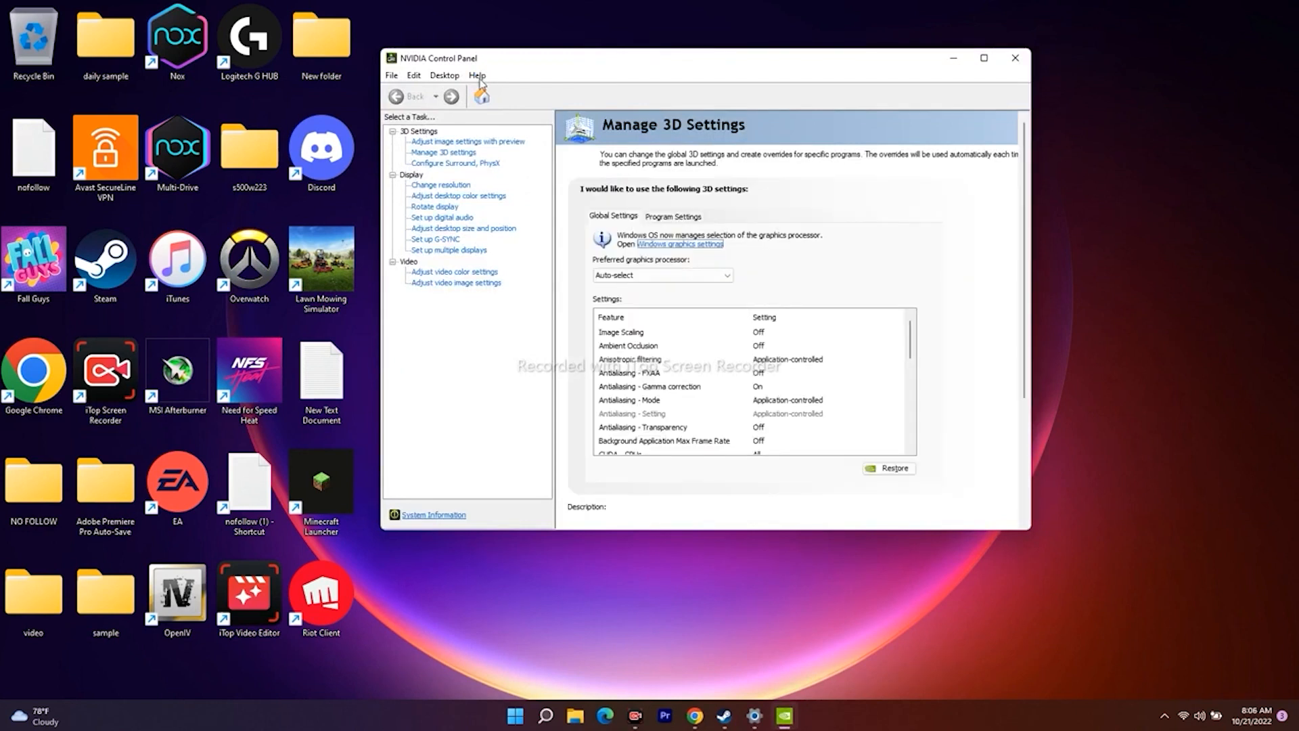
left_click(525, 78)
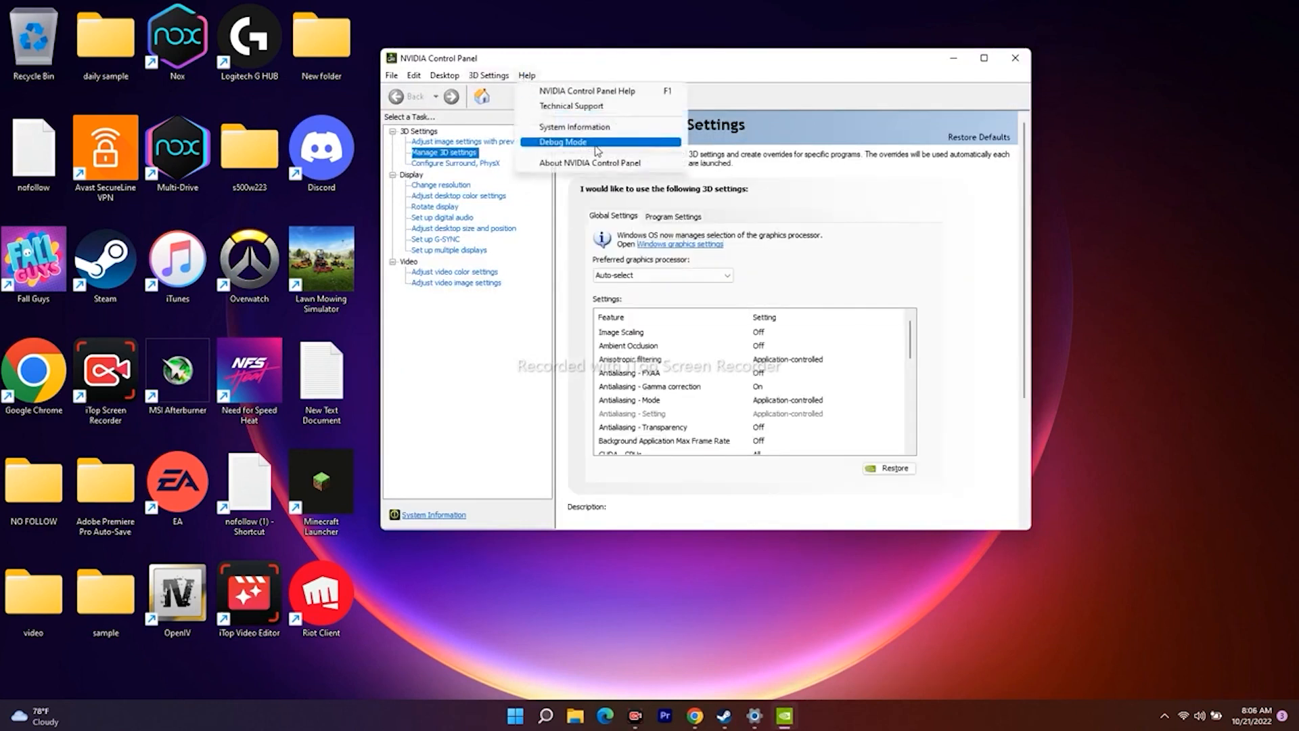
left_click(934, 225)
left_click(1015, 58)
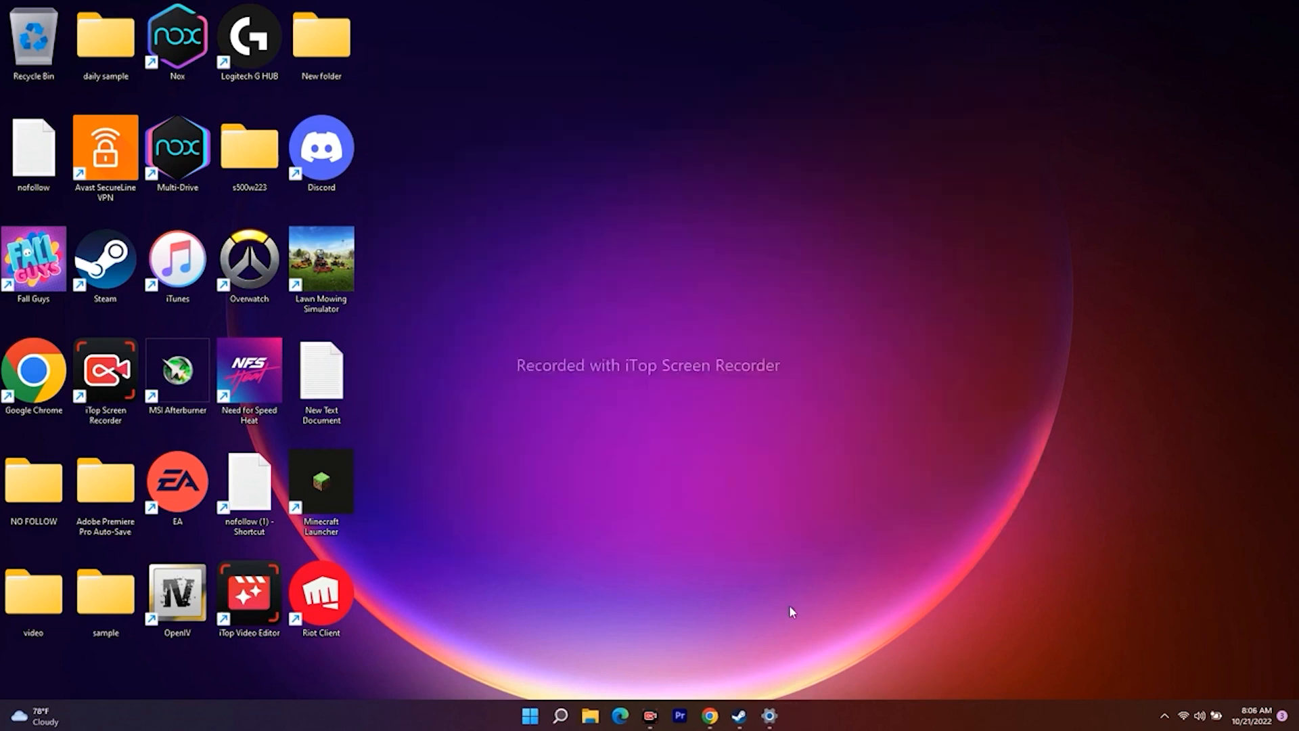
Switch to Steam, show its store page, and minimize the Steam window.
left_click(740, 716)
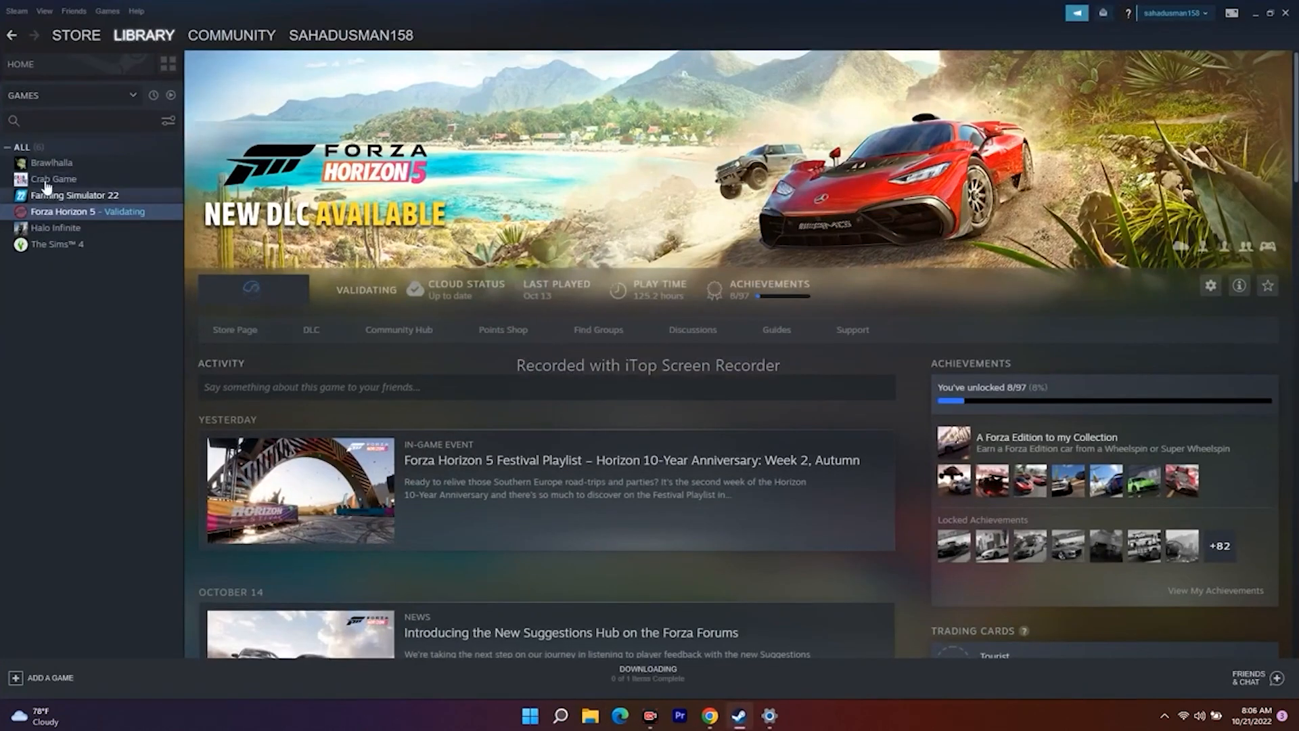
left_click(70, 34)
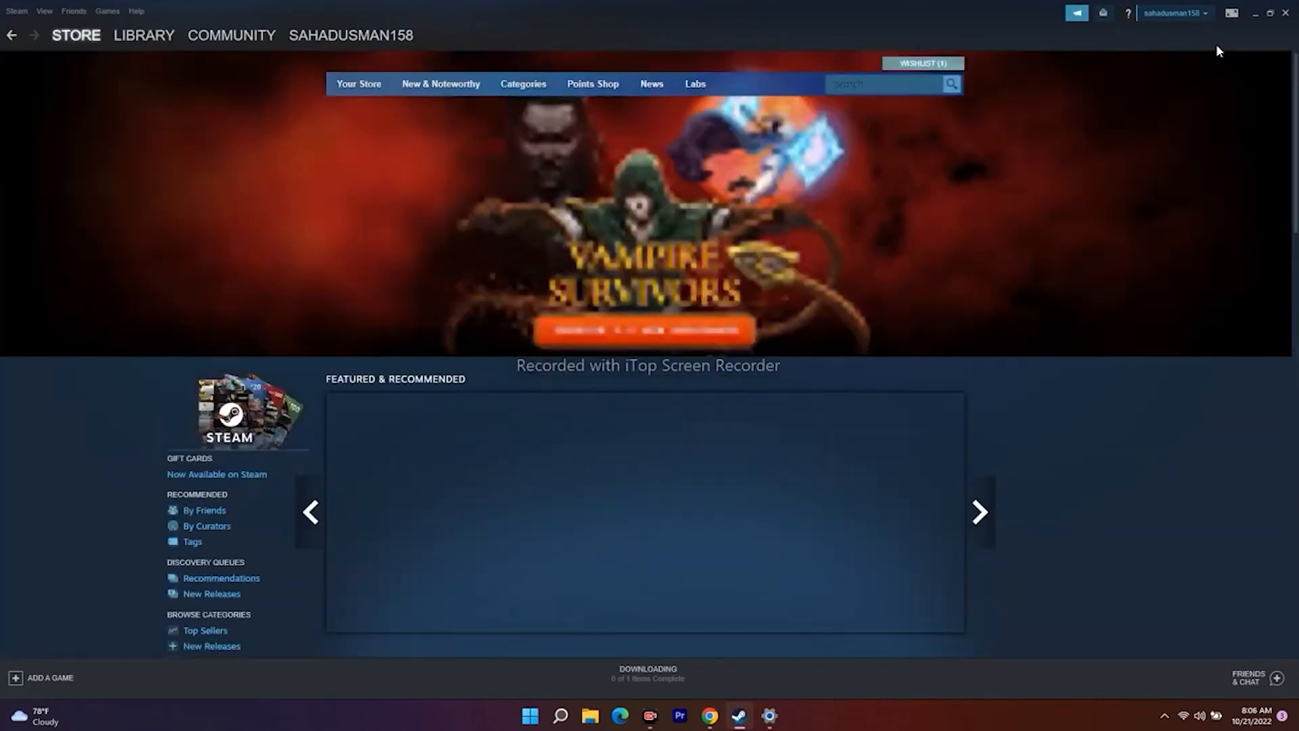
left_click(1256, 13)
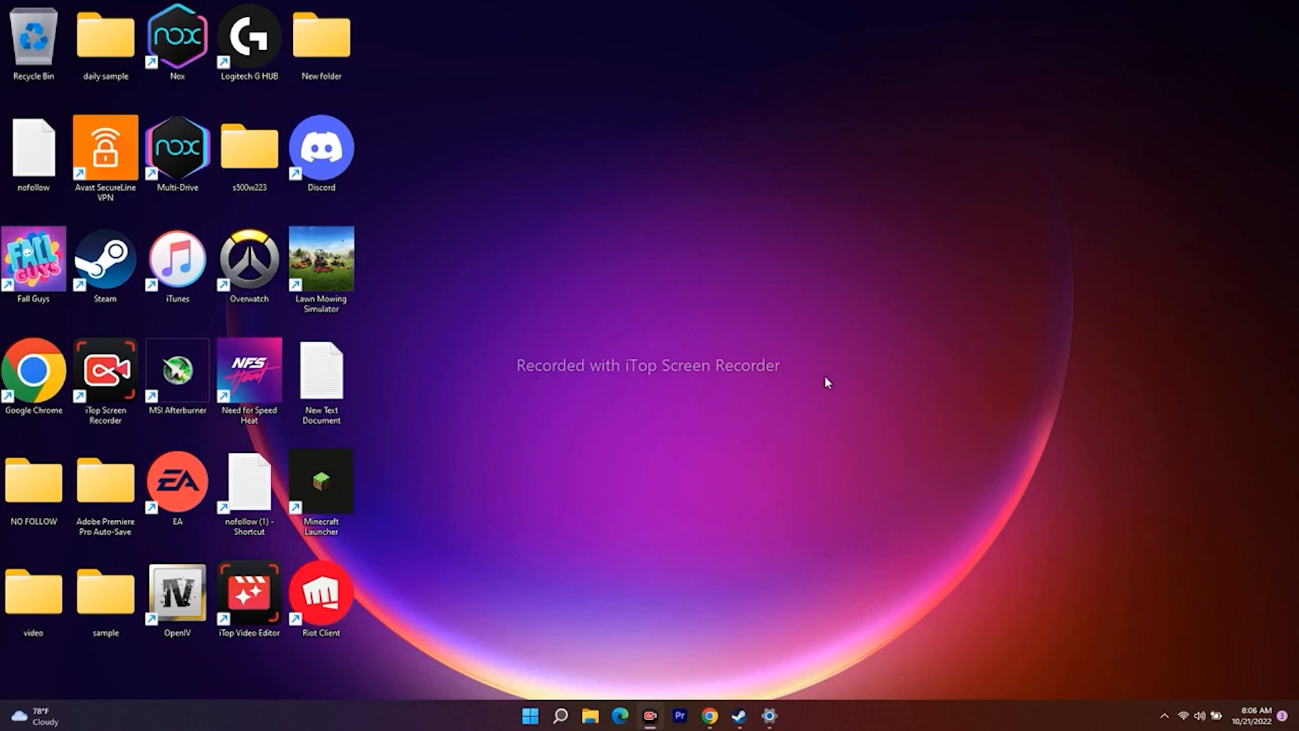
Examine the installed RAM in the system's About settings and minimize the settings window.
left_click(560, 715)
left_click(439, 550)
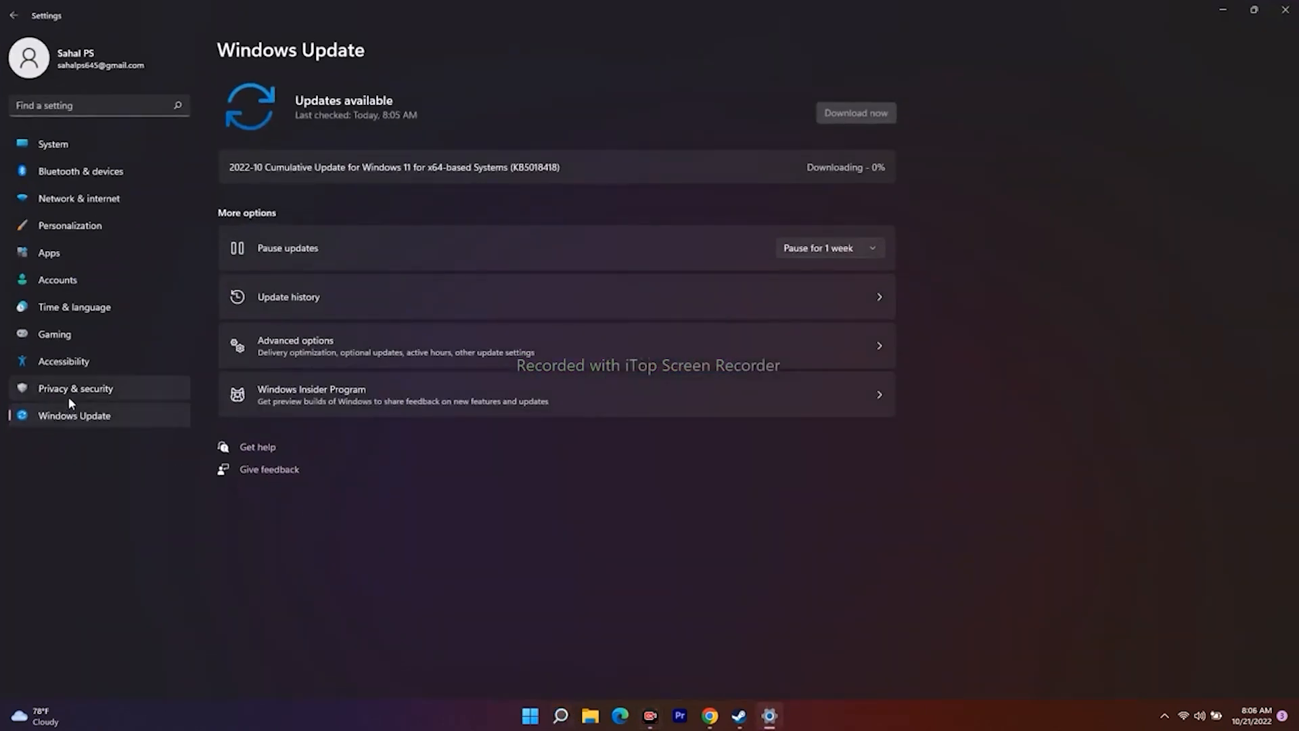
left_click(55, 143)
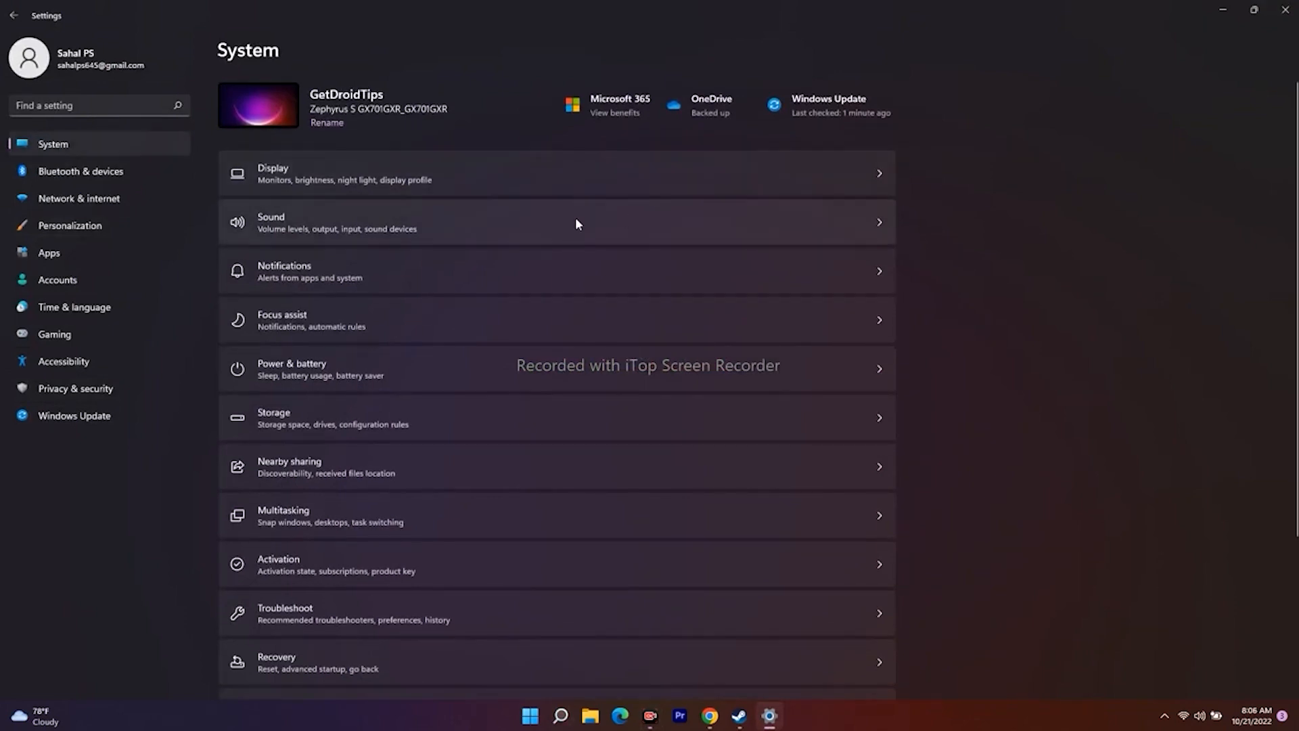
scroll(527, 258, "down", 3)
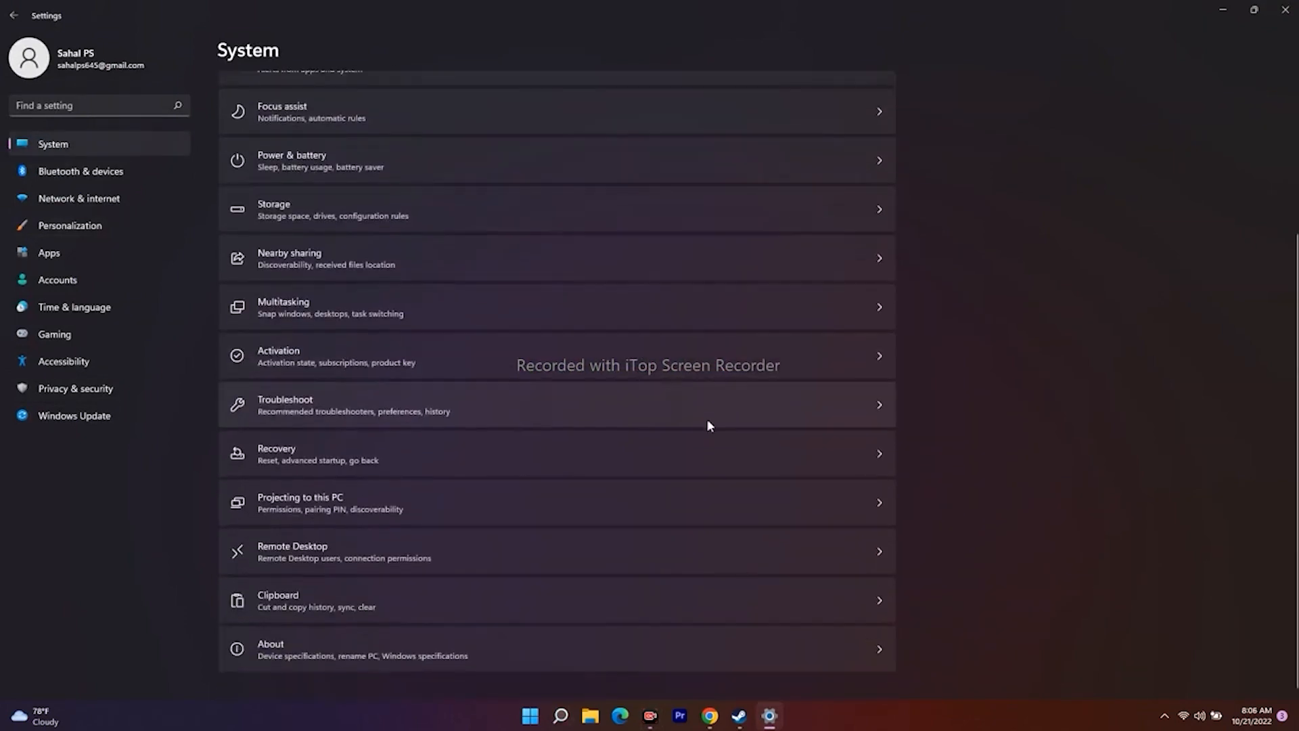
left_click(283, 652)
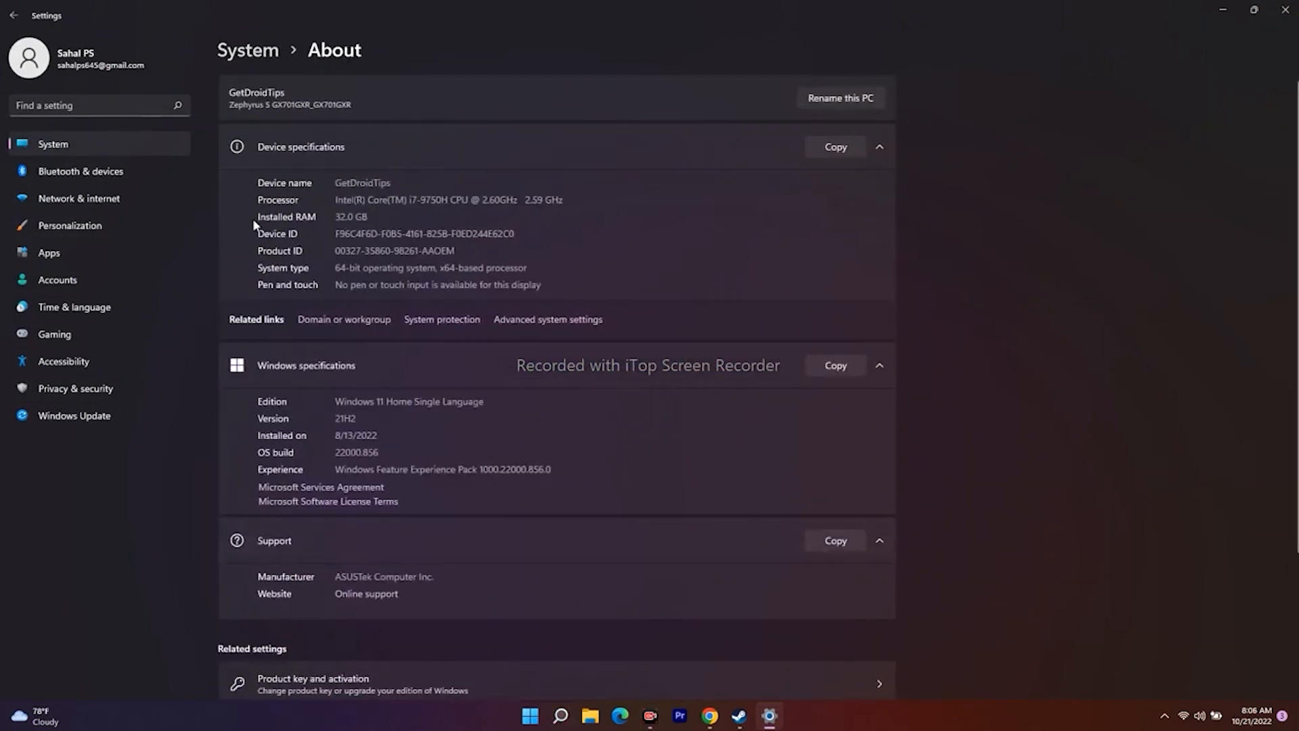
left_click_drag(336, 217, 369, 214)
left_click(1225, 9)
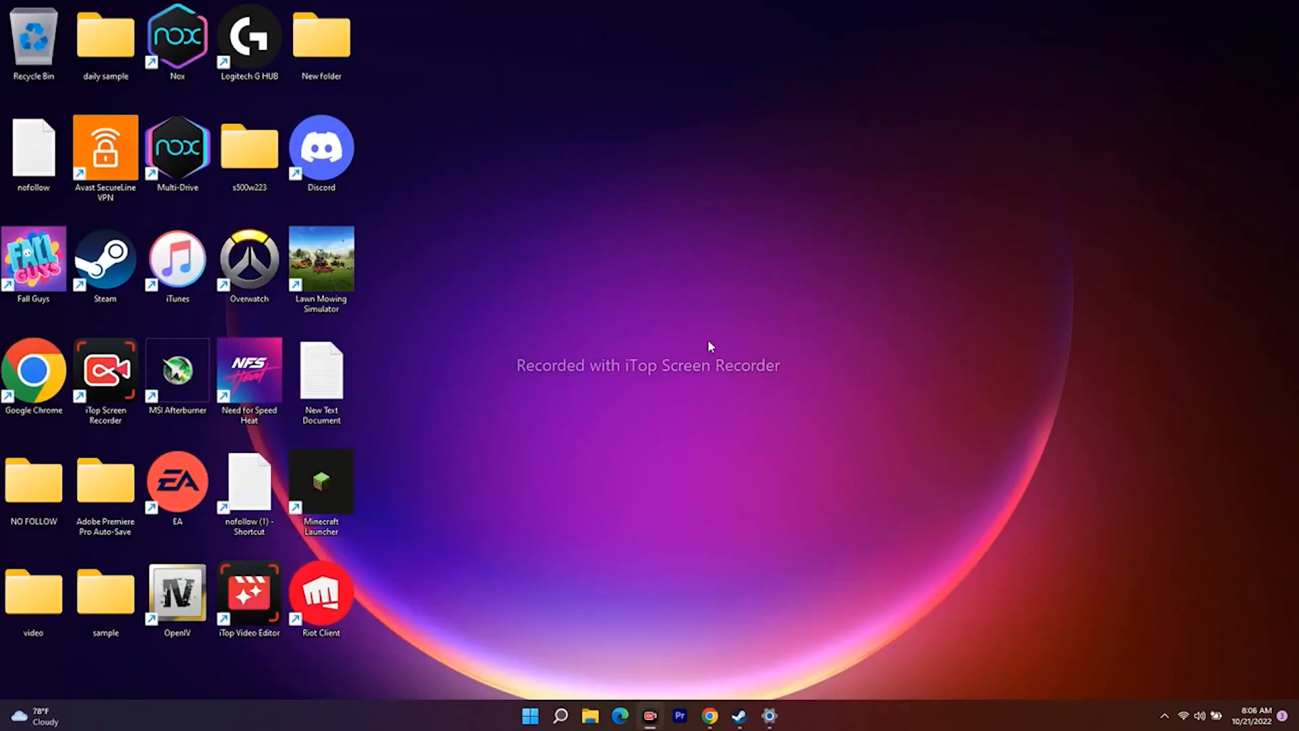
Search Windows for "view", open the advanced system settings, and open the Performance Options from there.
left_click(561, 715)
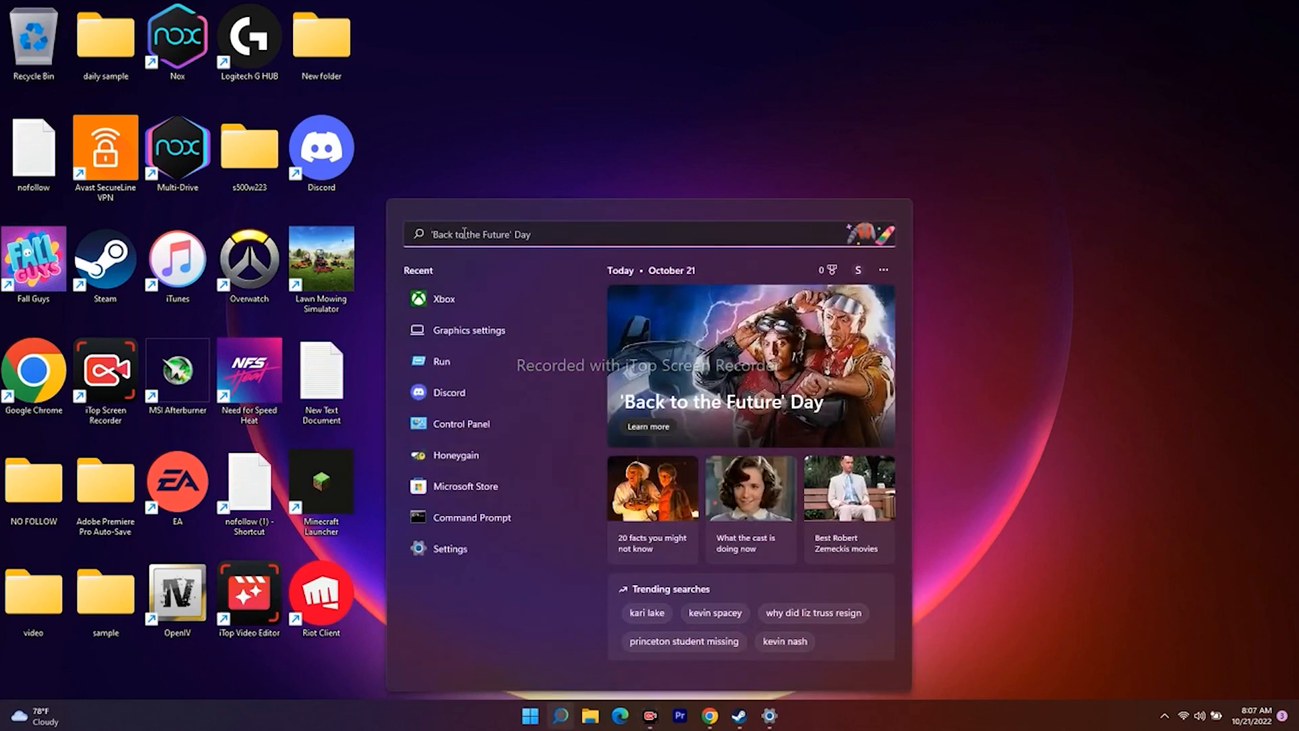
type("view")
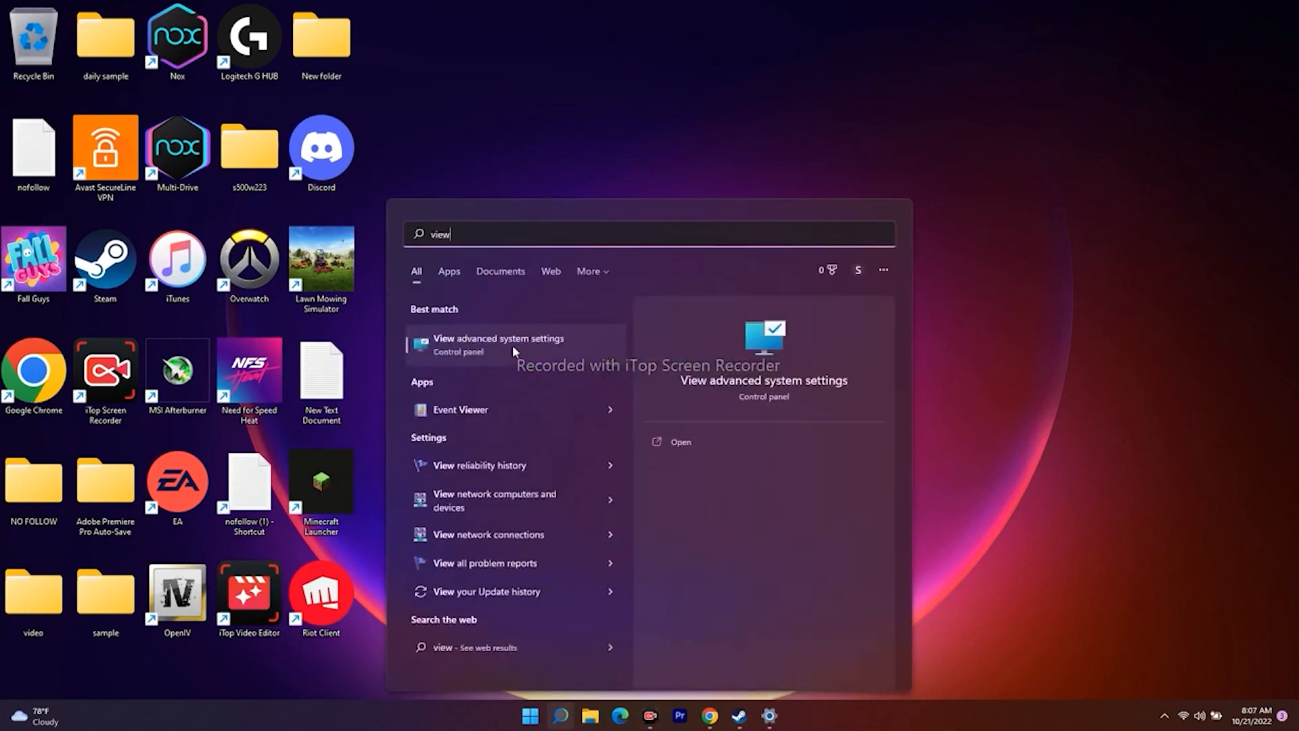
left_click(547, 343)
left_click_drag(251, 101, 789, 115)
left_click(888, 201)
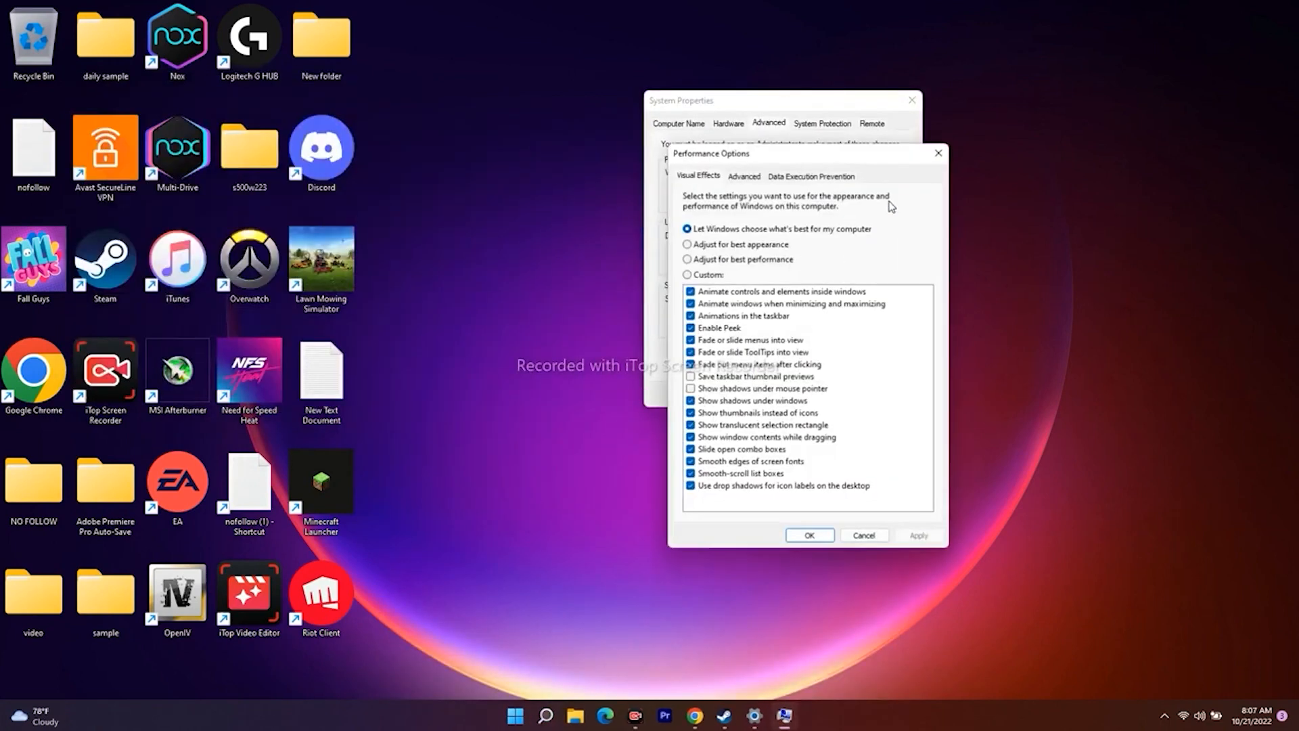
Open the virtual memory settings from the advanced Performance Options.
left_click_drag(825, 160, 641, 74)
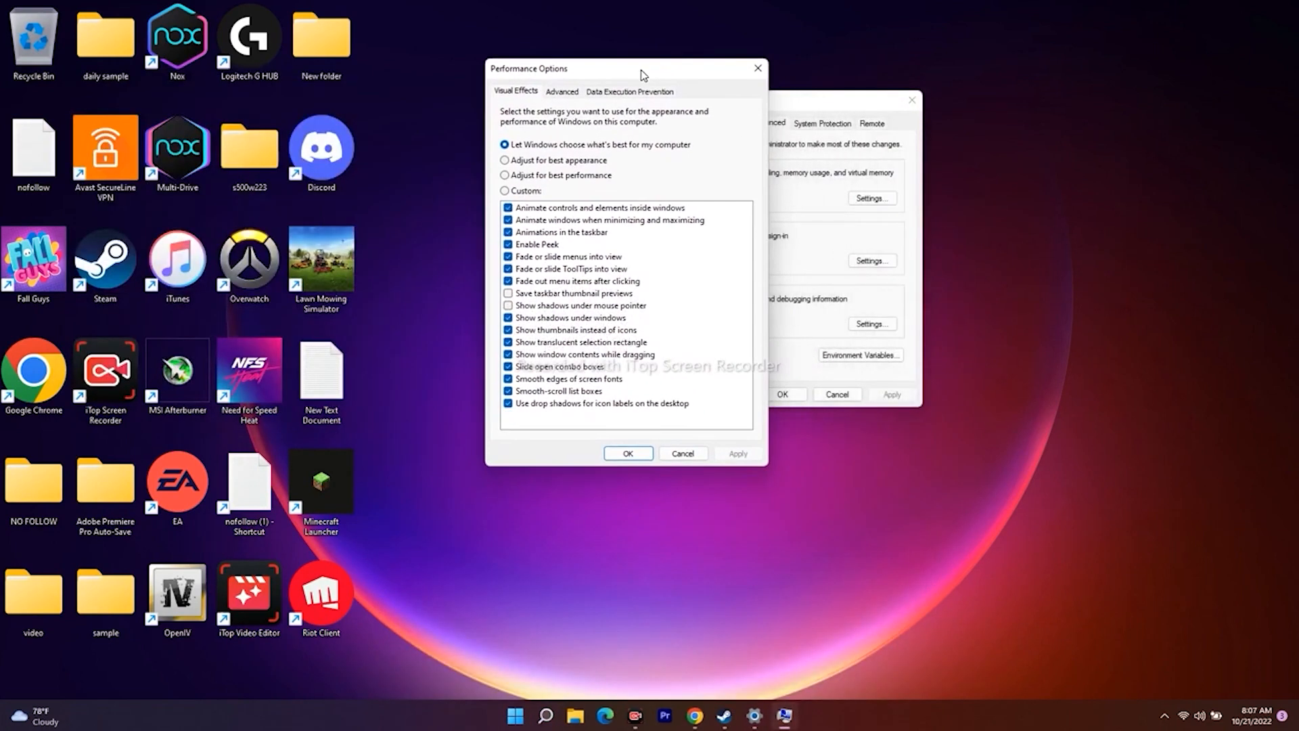
left_click(560, 93)
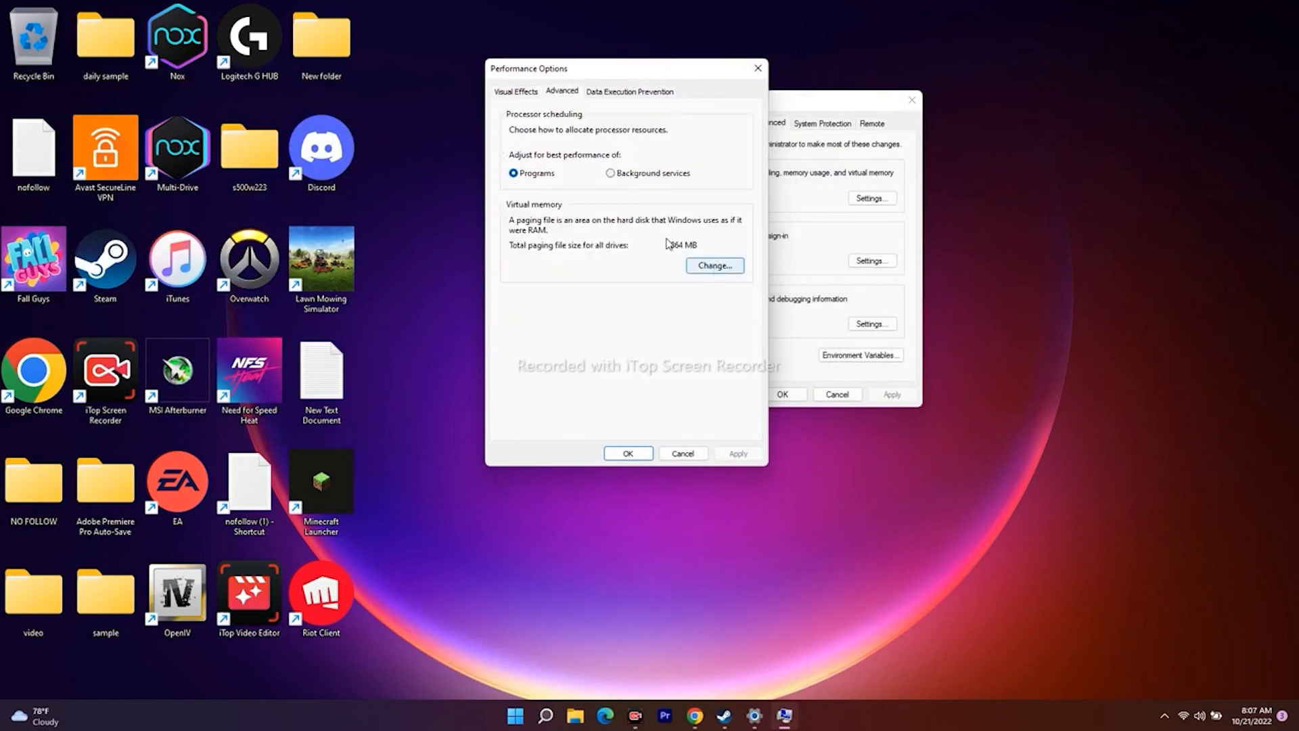
left_click(724, 271)
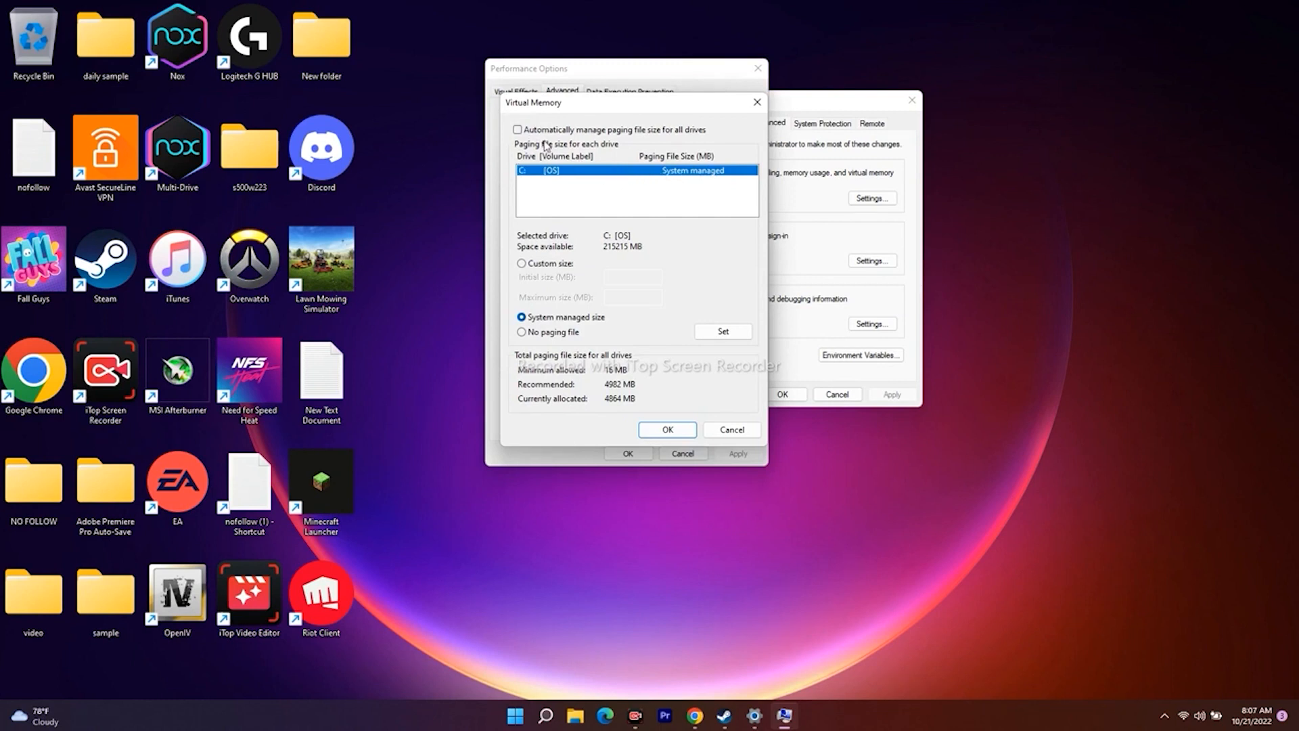
Turn off automatic paging file management for all drives and choose a custom paging file size for drive C:.
left_click(518, 130)
left_click(517, 130)
left_click(518, 130)
left_click(517, 130)
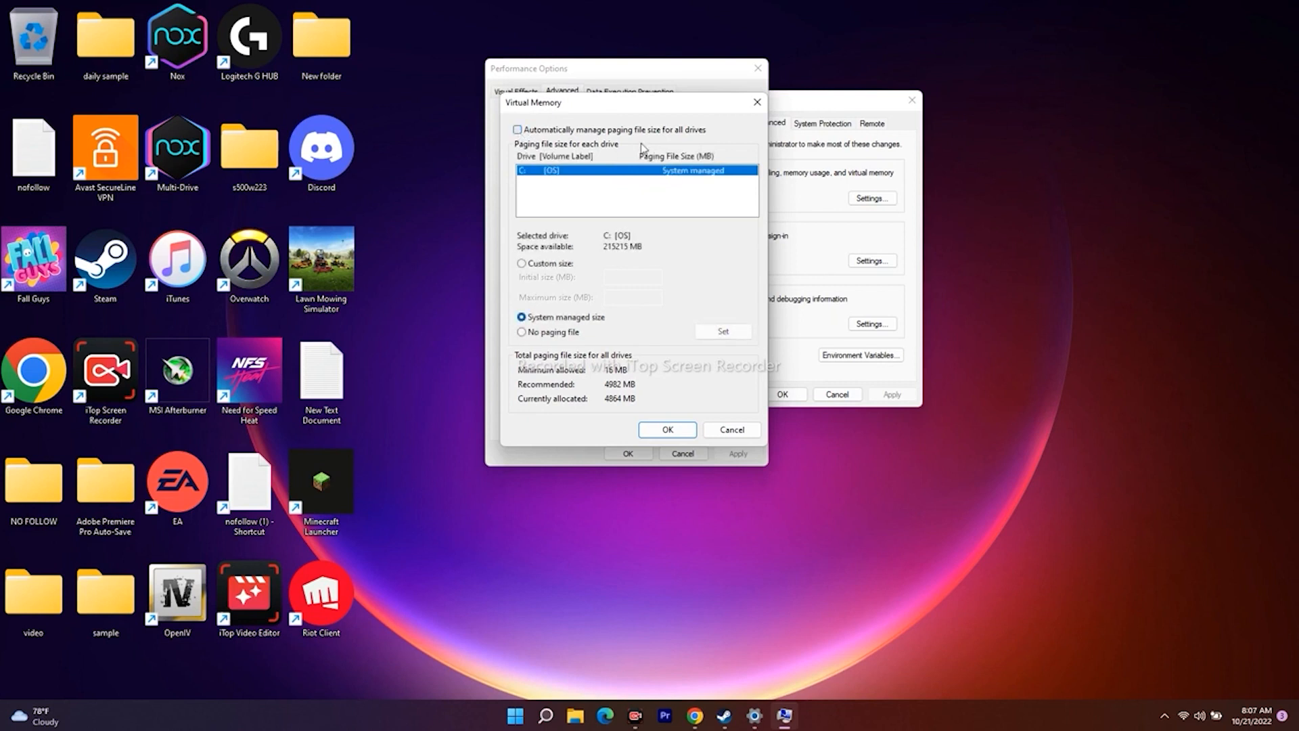
left_click(521, 264)
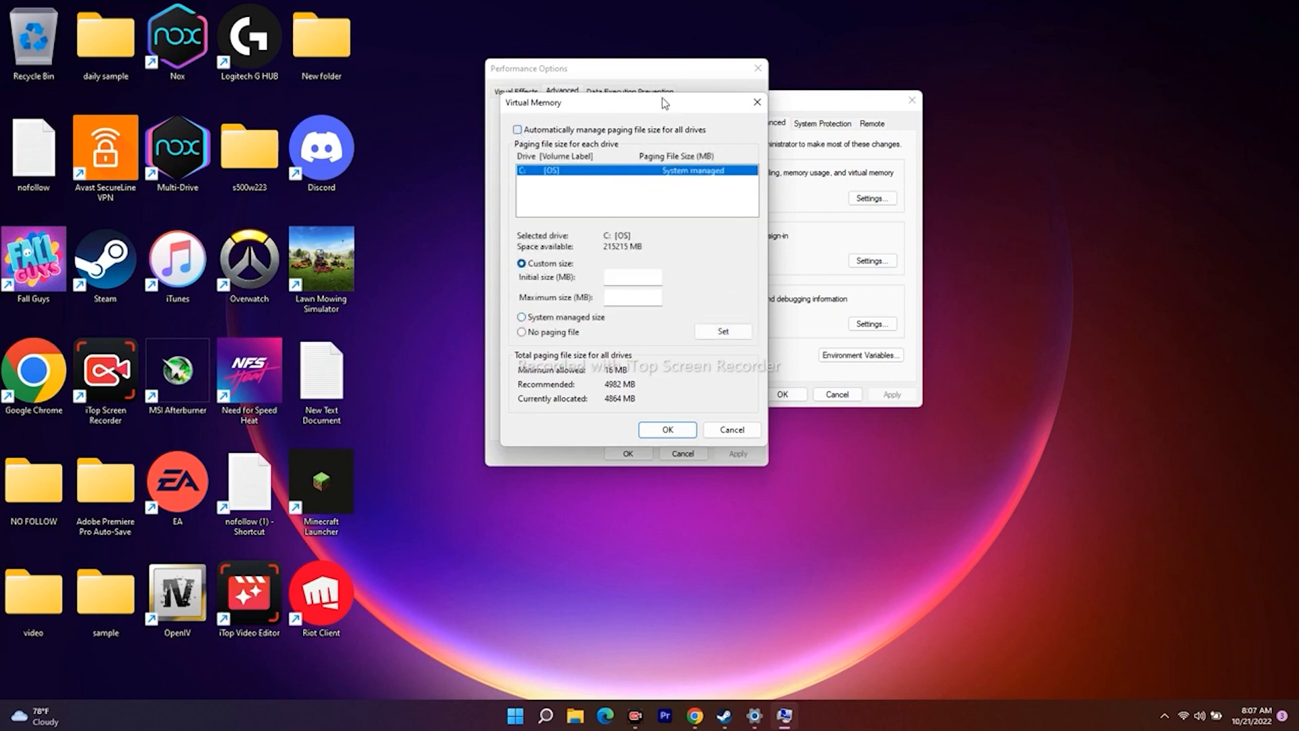
left_click_drag(660, 105, 656, 79)
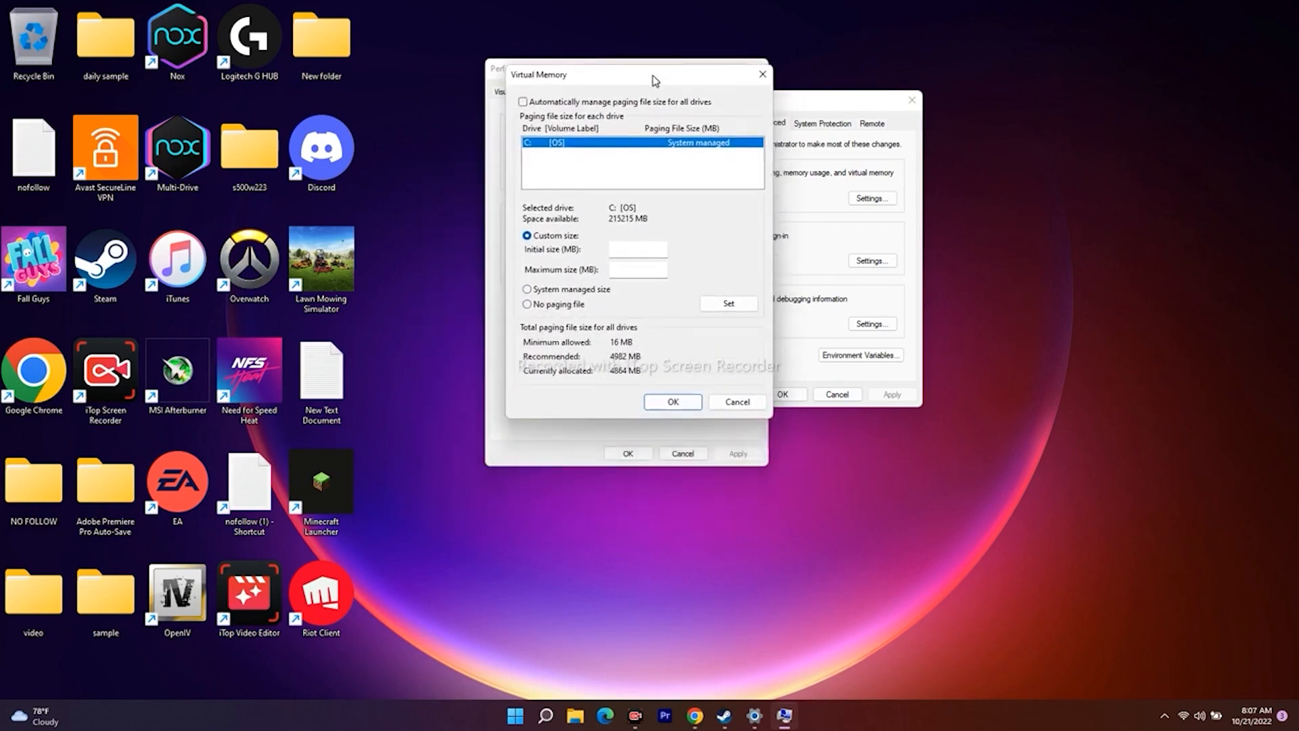
Search for and open Calculator, and arrange it beside the Virtual Memory dialog so both are usable.
left_click(544, 712)
type("ca")
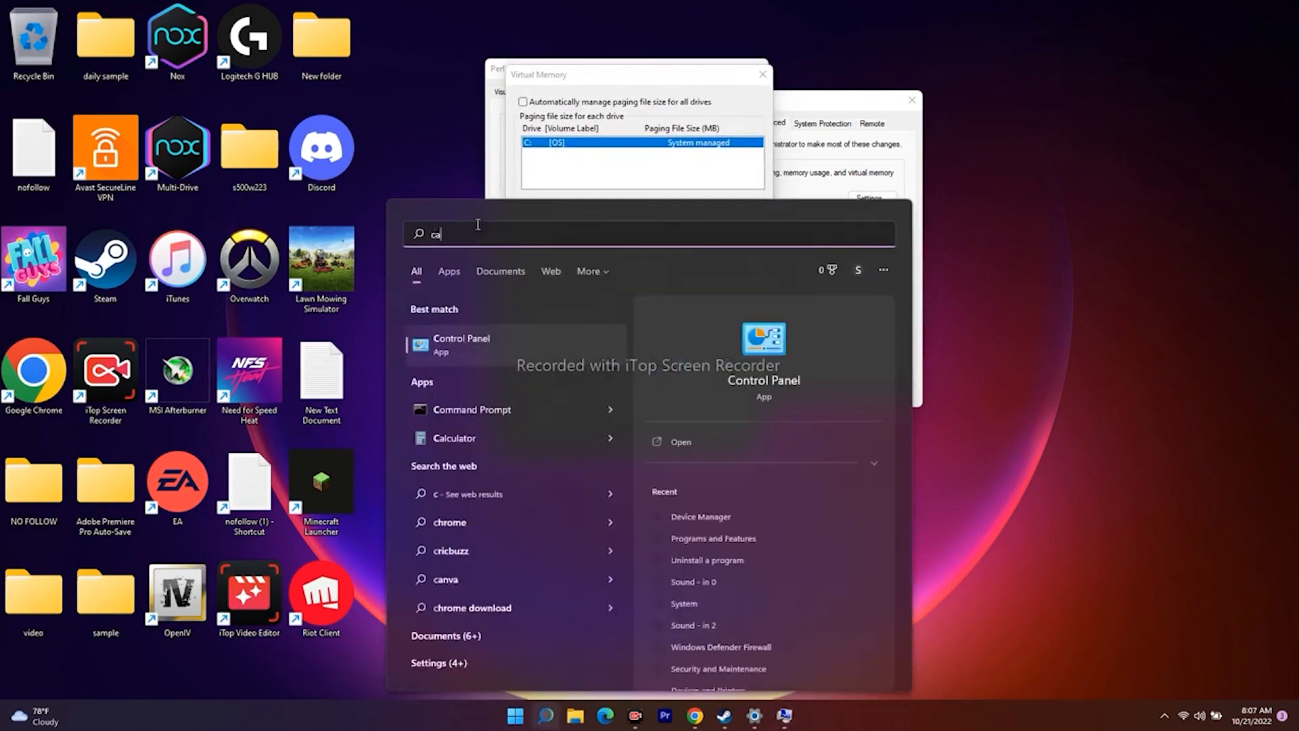
left_click(482, 345)
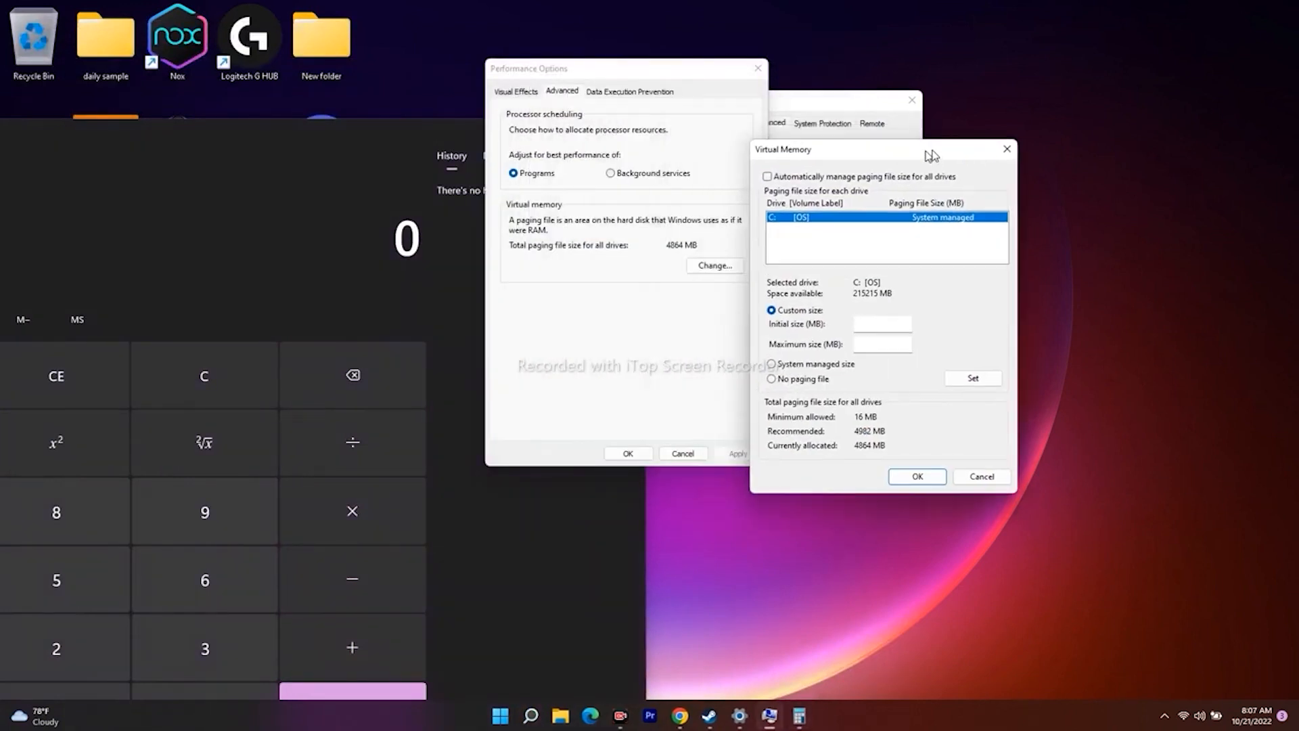
left_click(450, 157)
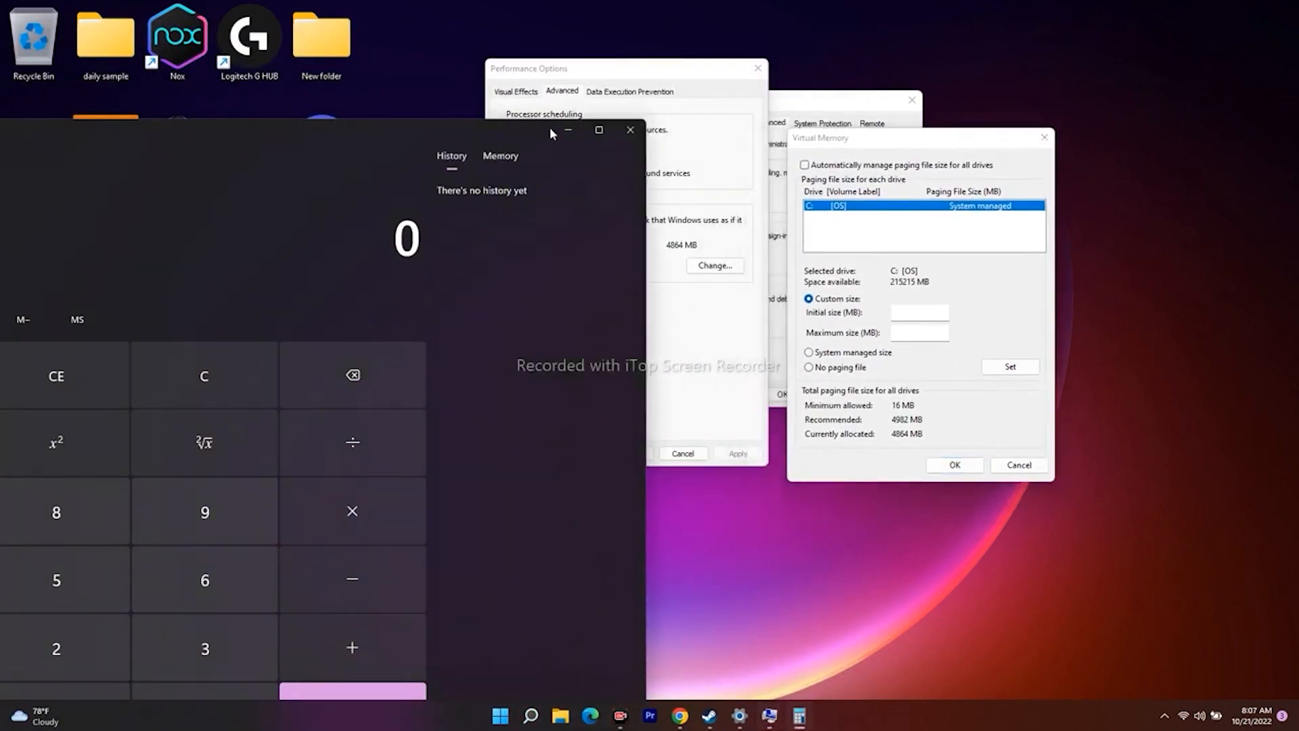
left_click_drag(375, 134, 458, 69)
left_click_drag(874, 139, 989, 119)
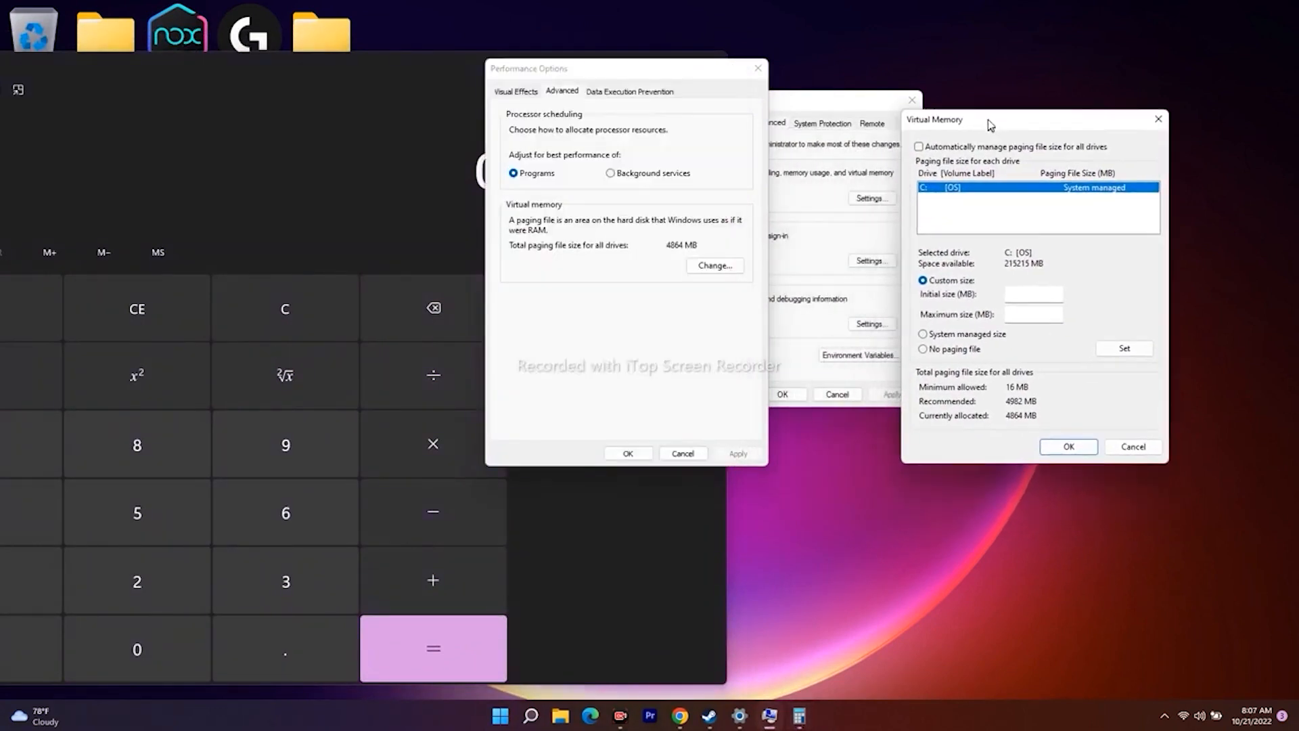
left_click(1010, 290)
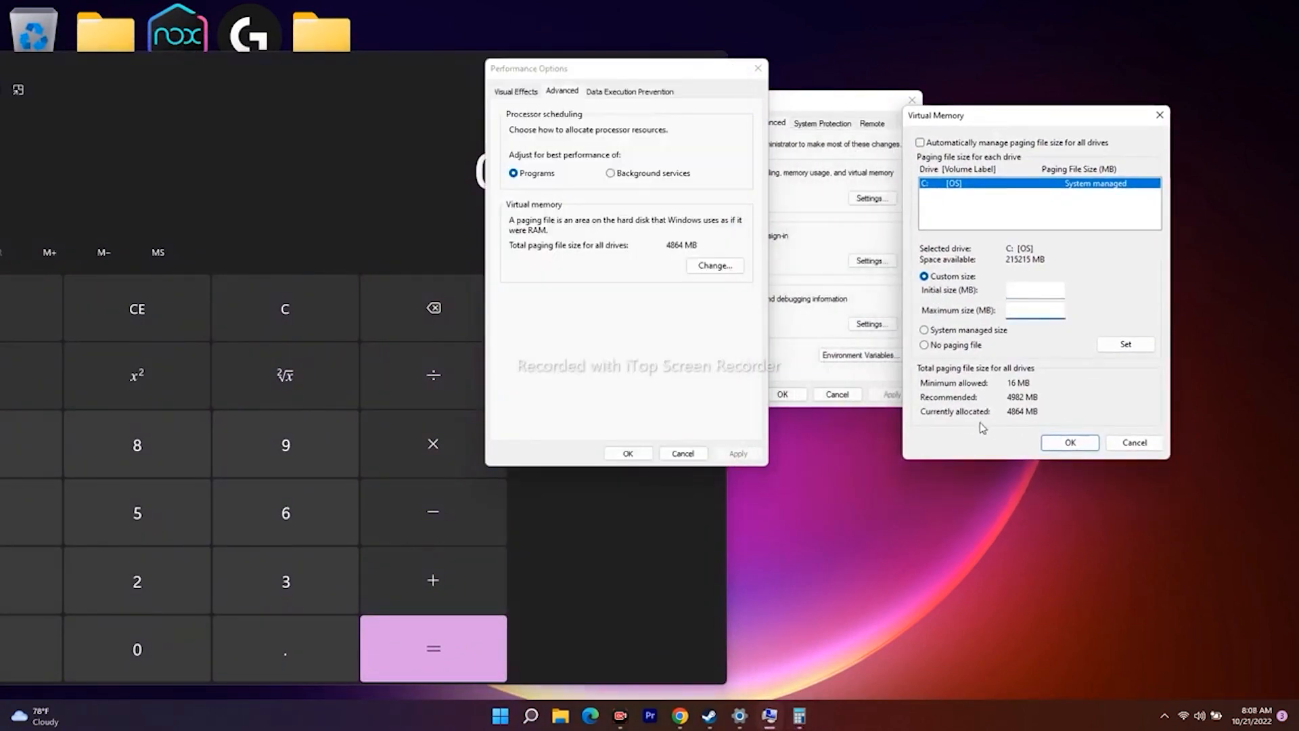
left_click(402, 129)
left_click_drag(613, 71, 700, 29)
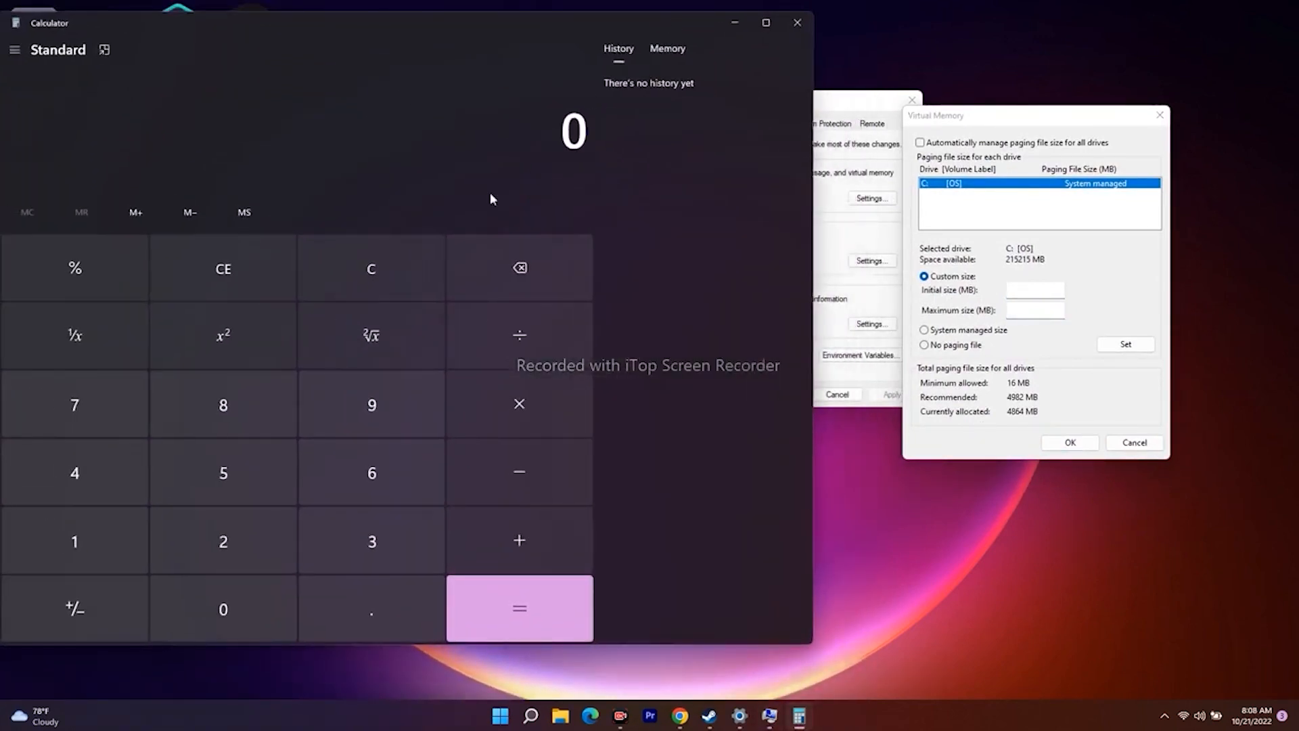
Calculate 32 × 1024 in Calculator.
left_click(344, 528)
left_click(237, 527)
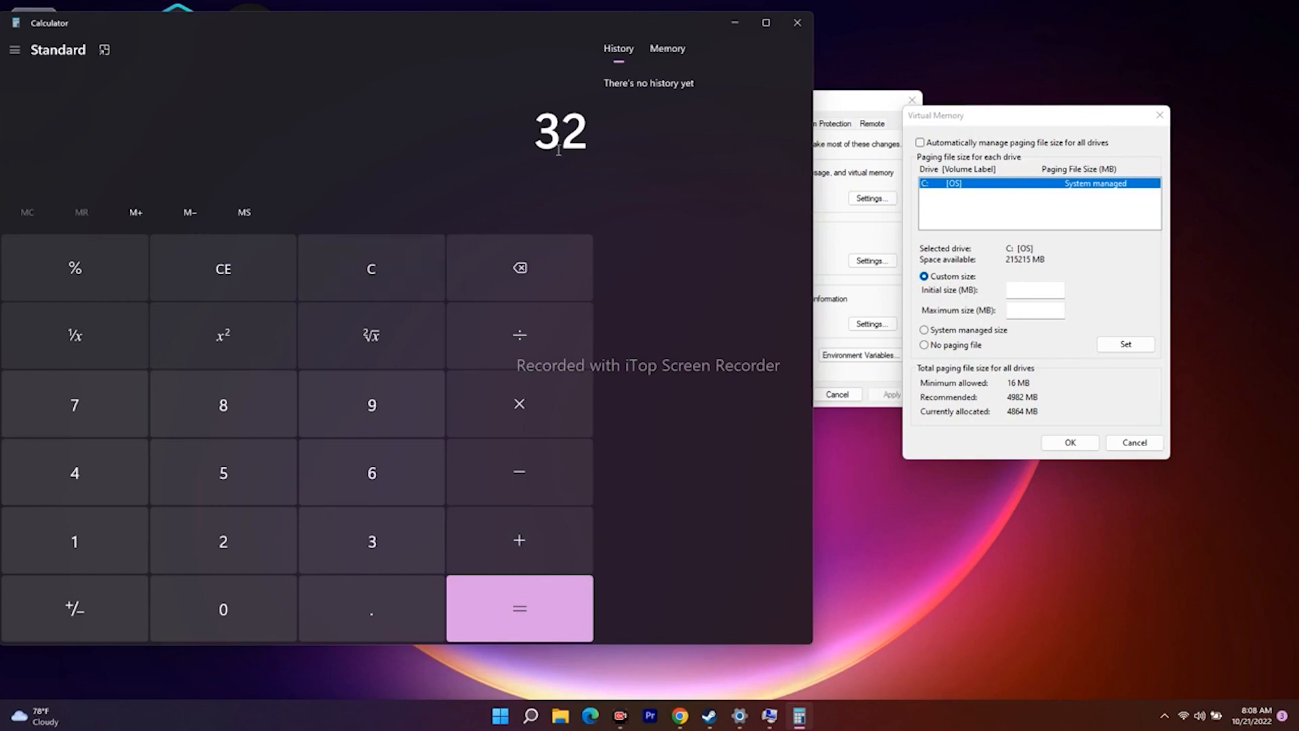
left_click_drag(534, 130, 587, 127)
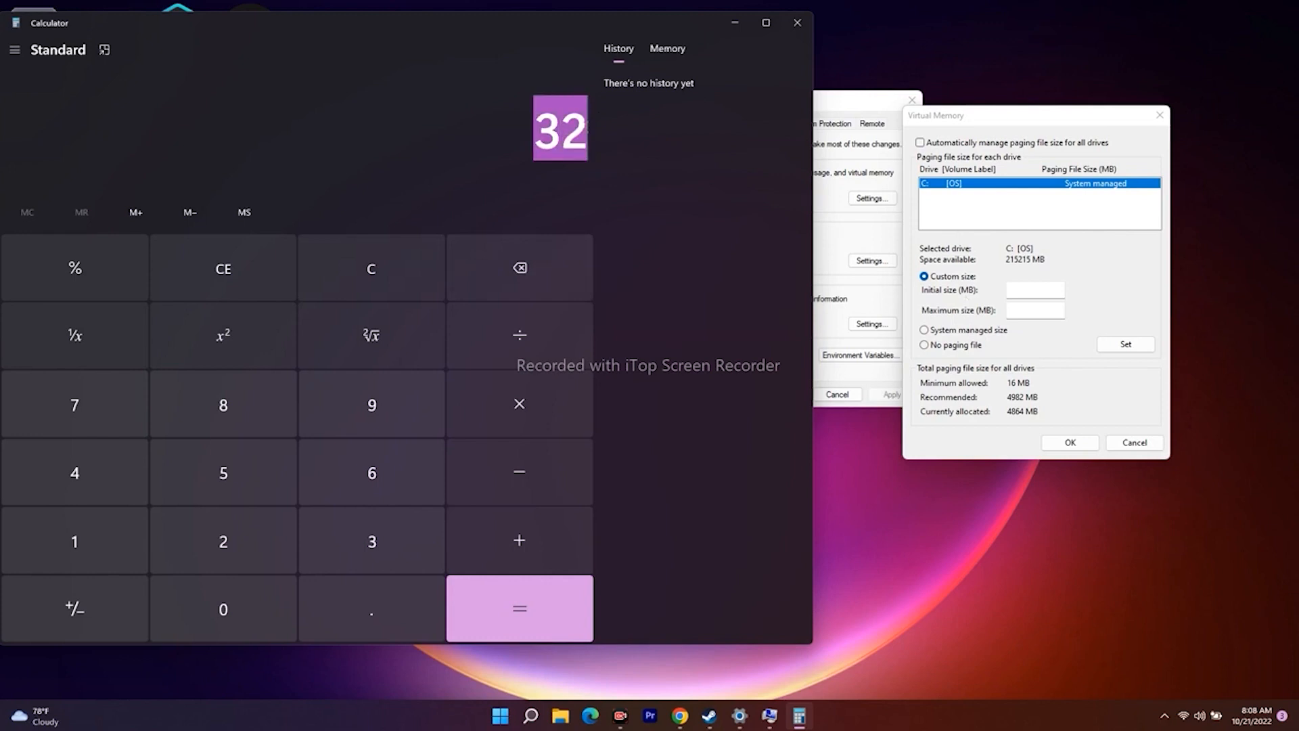
left_click(609, 140)
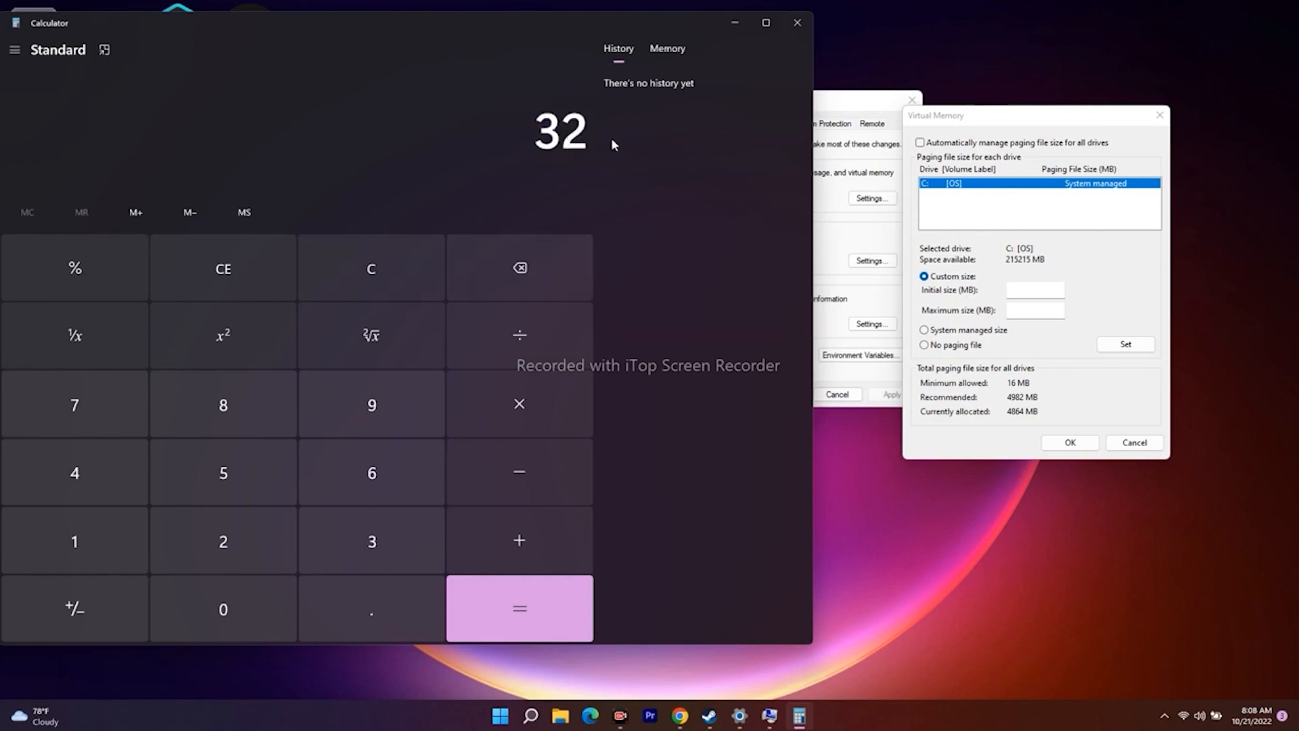
left_click(519, 408)
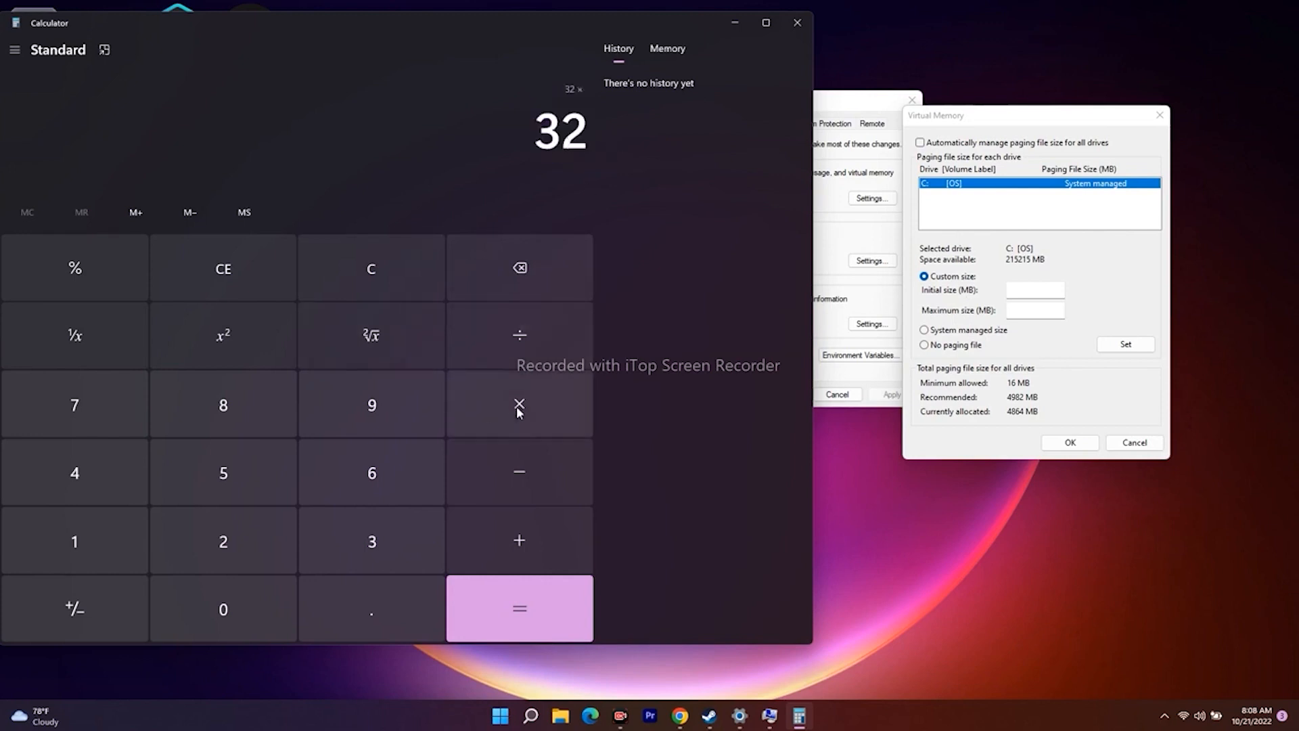
left_click(40, 542)
left_click(203, 599)
left_click(215, 552)
left_click(95, 485)
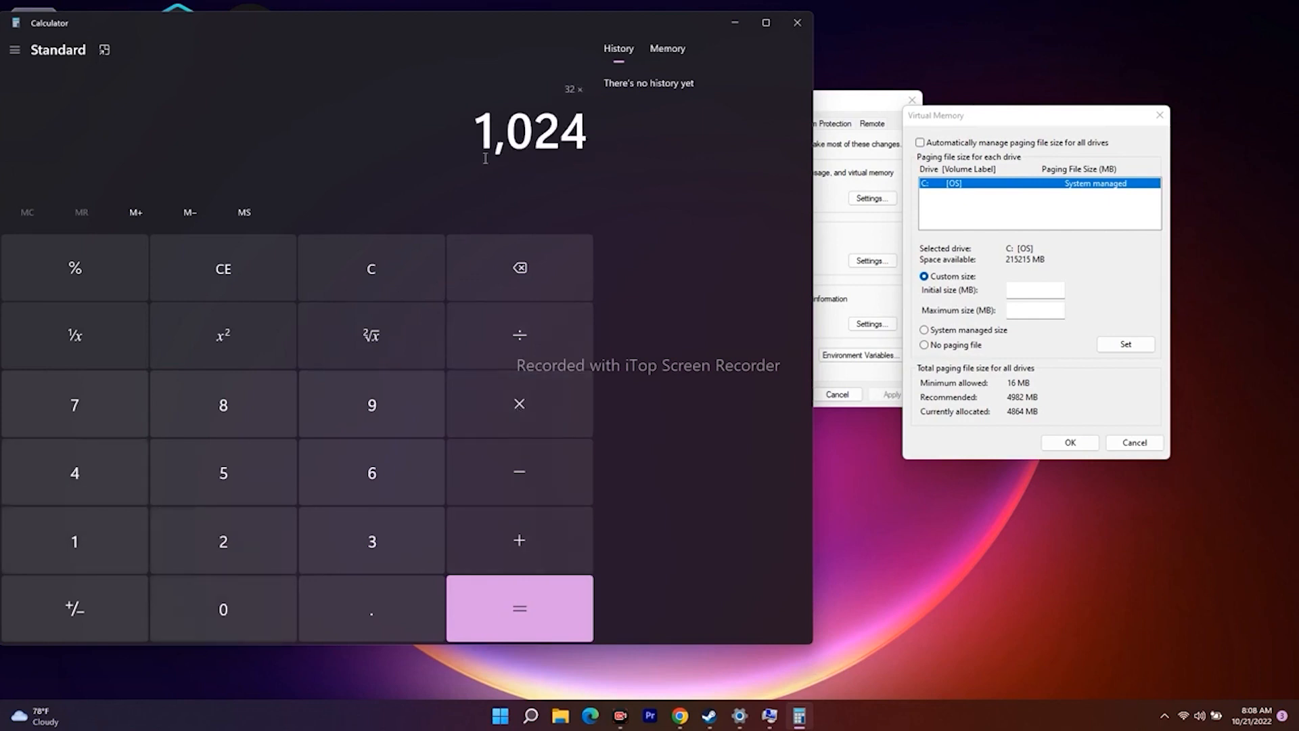
left_click(575, 598)
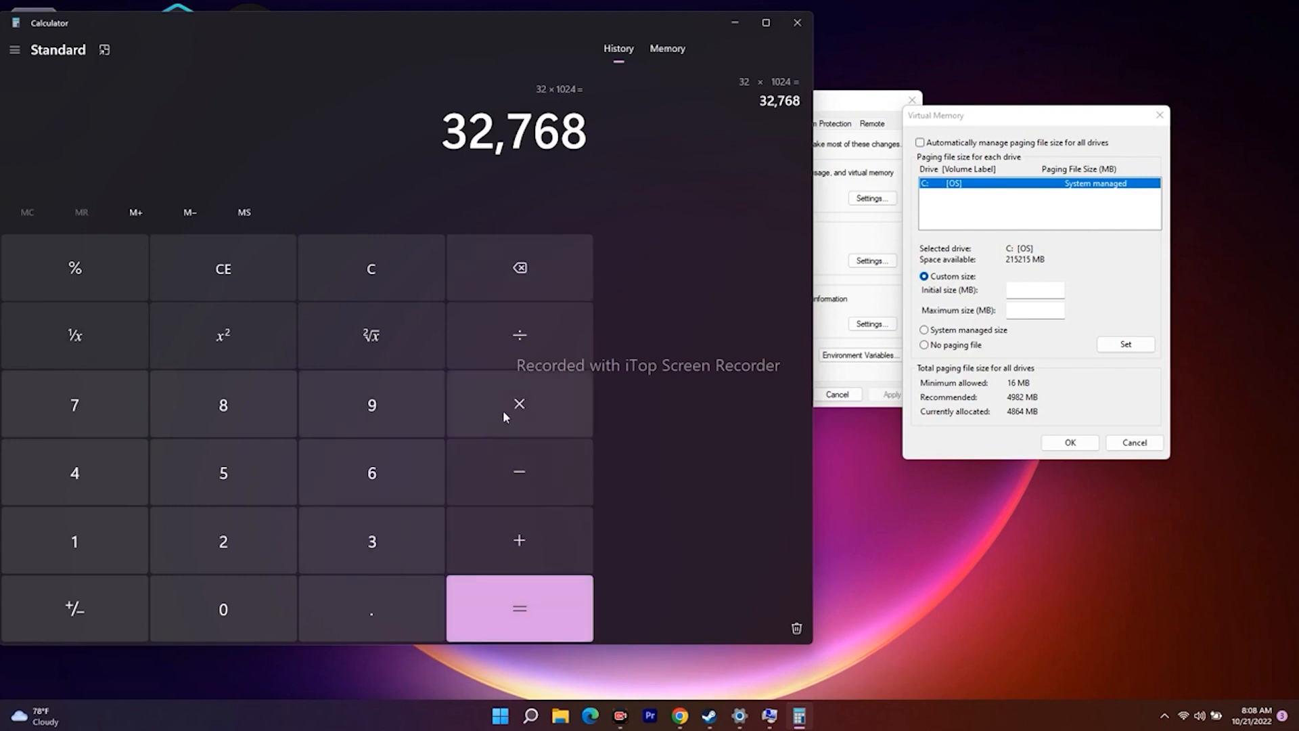
Multiply the calculated result by 1.5 to get the initial paging file size.
left_click(526, 408)
left_click(80, 541)
left_click(322, 607)
left_click(225, 459)
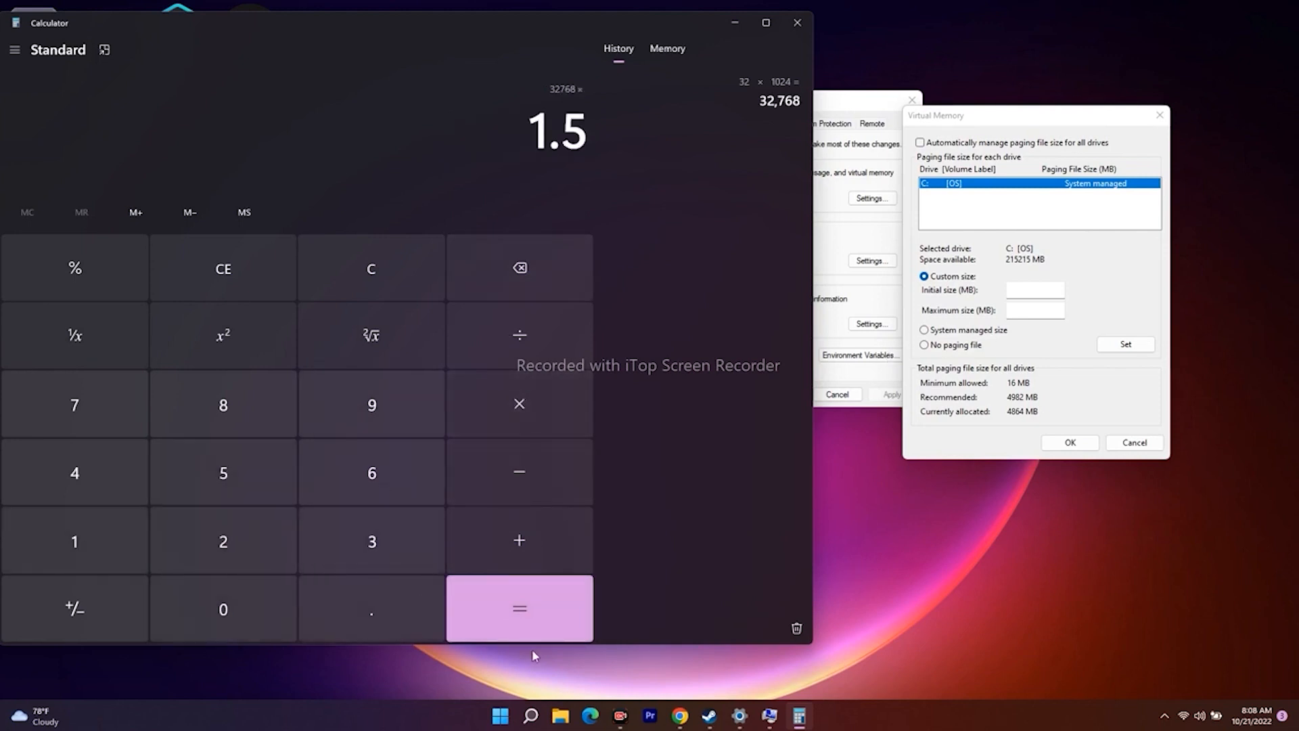
left_click(520, 609)
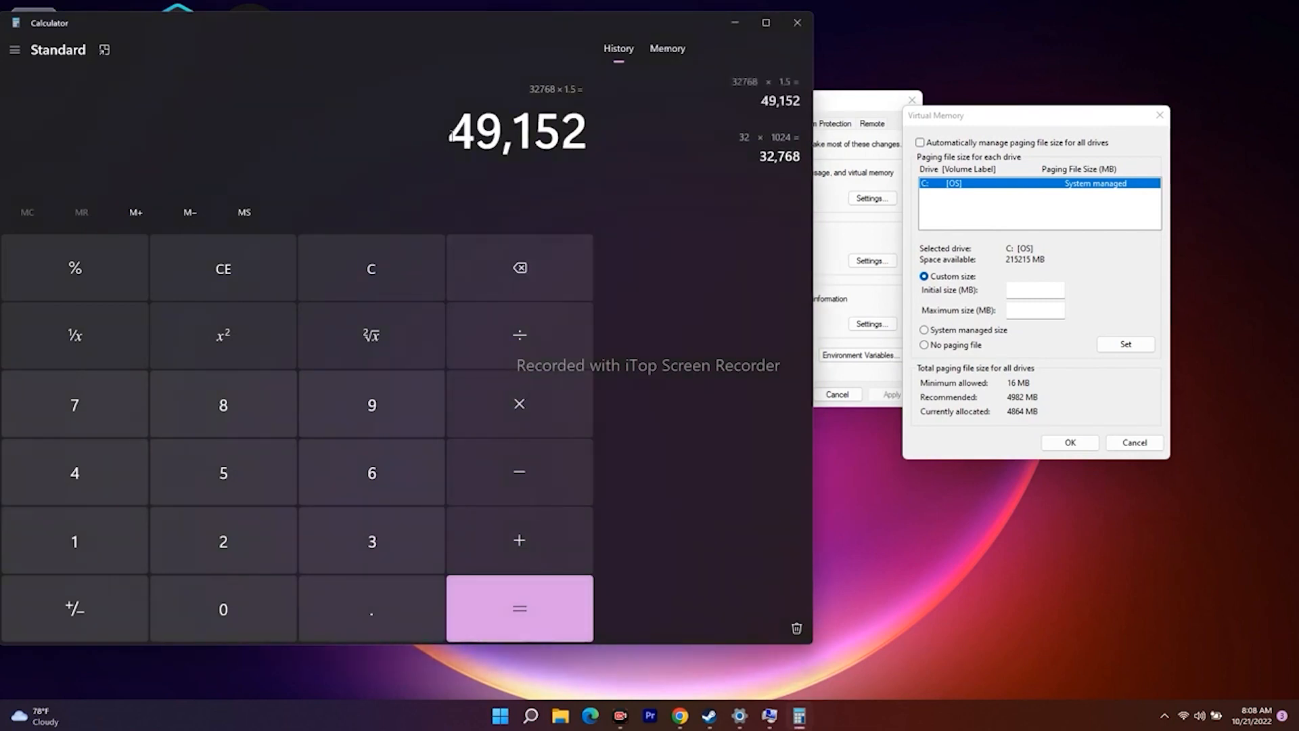
Copy the calculated result and enter it as the initial paging file size, 49,152 MB.
left_click_drag(585, 130, 493, 127)
right_click(493, 127)
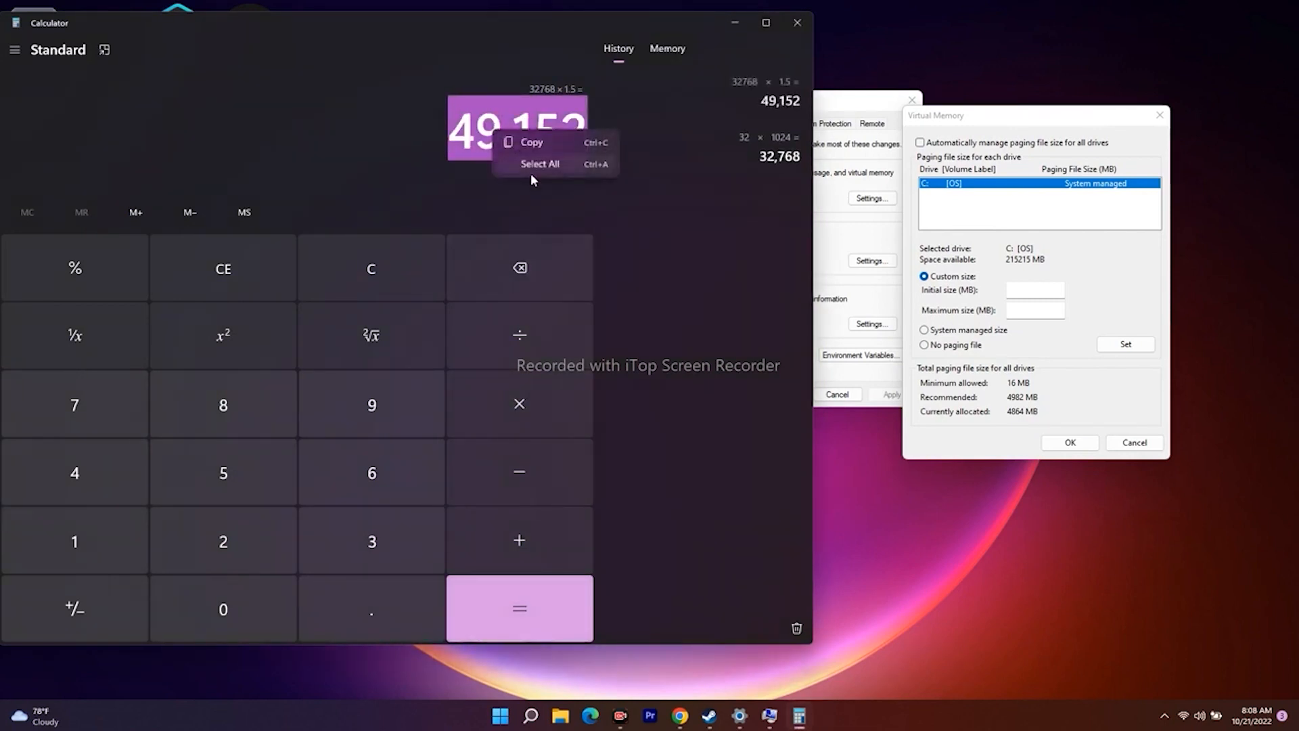
left_click(534, 140)
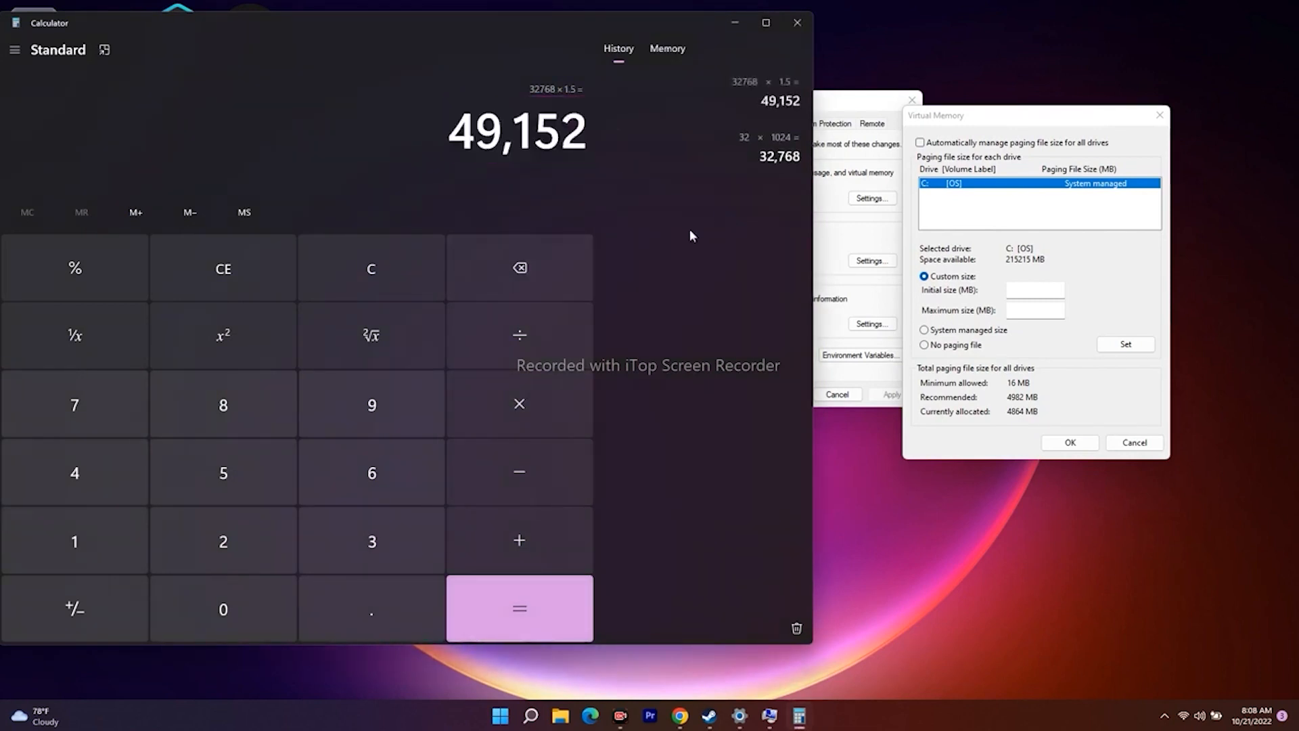
left_click(1018, 296)
right_click(1018, 296)
left_click(1035, 357)
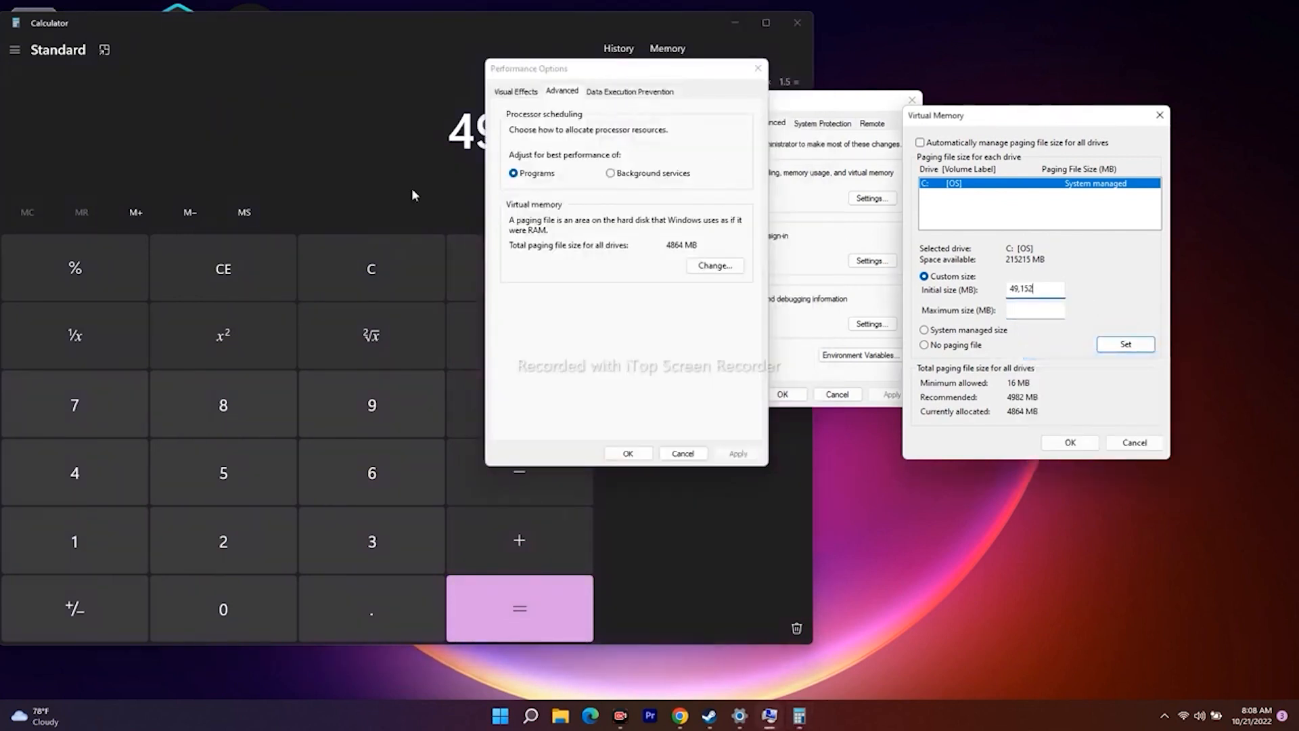
left_click(402, 144)
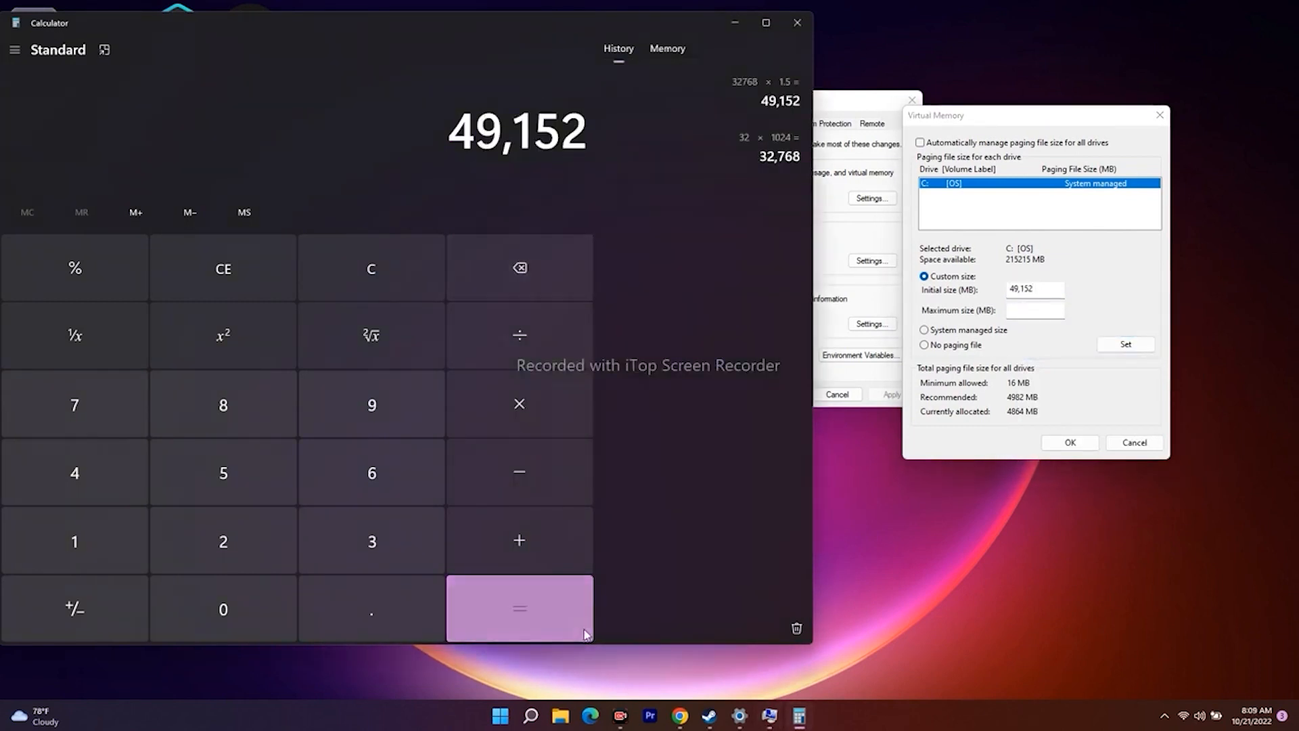
left_click(518, 607)
left_click(350, 268)
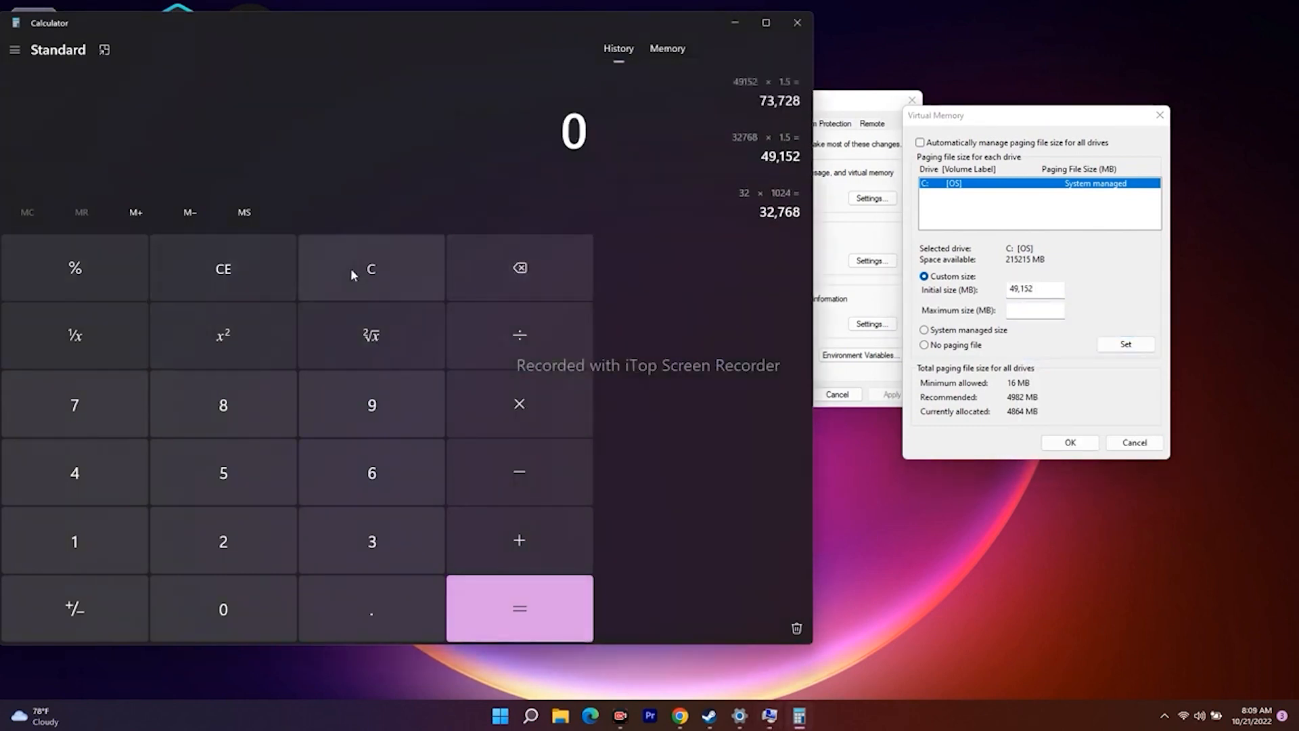
left_click(1019, 311)
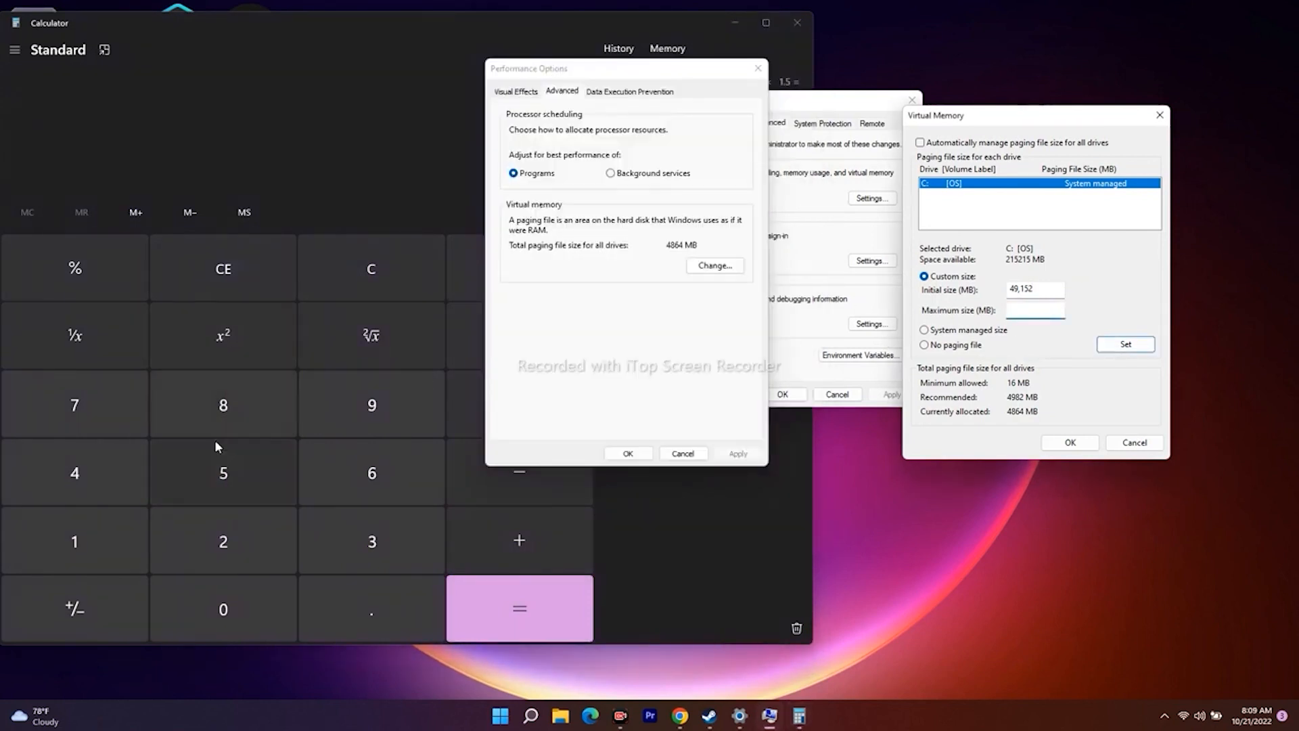
left_click(223, 406)
left_click(510, 417)
left_click(346, 541)
left_click(527, 278)
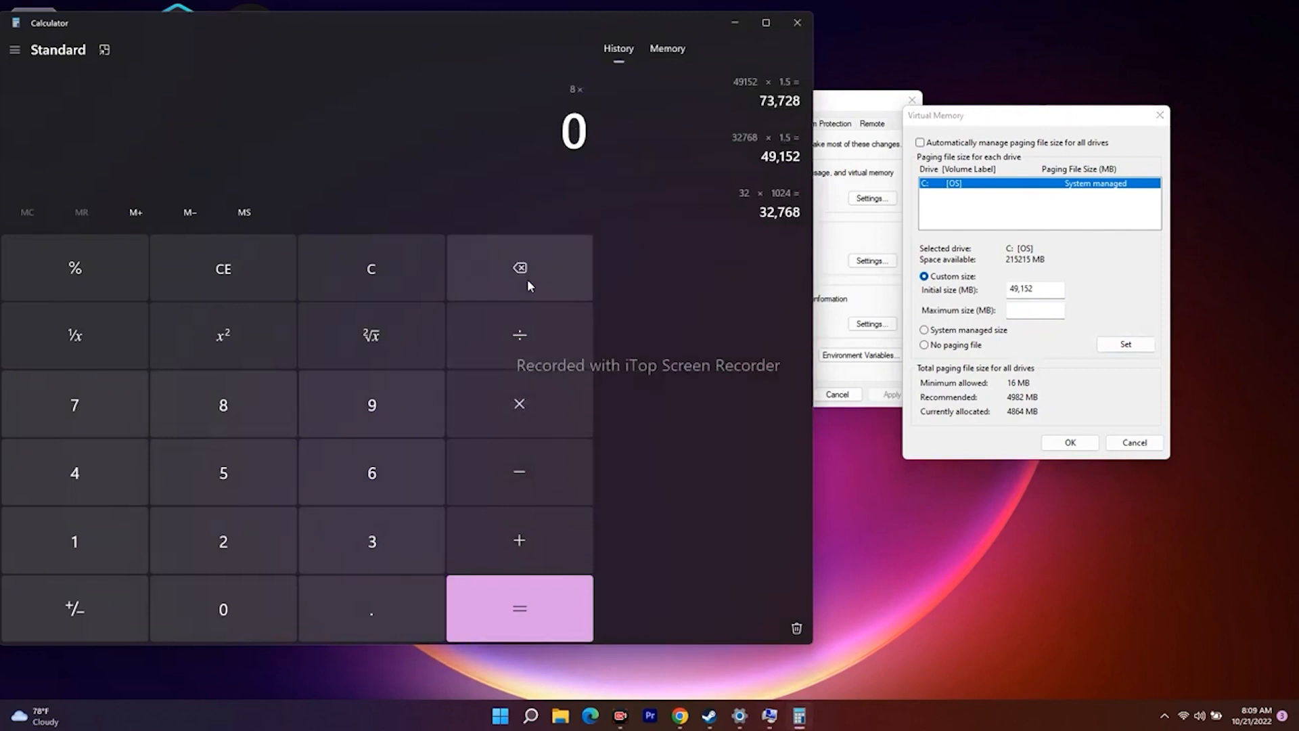
left_click(357, 541)
left_click(245, 545)
left_click(467, 412)
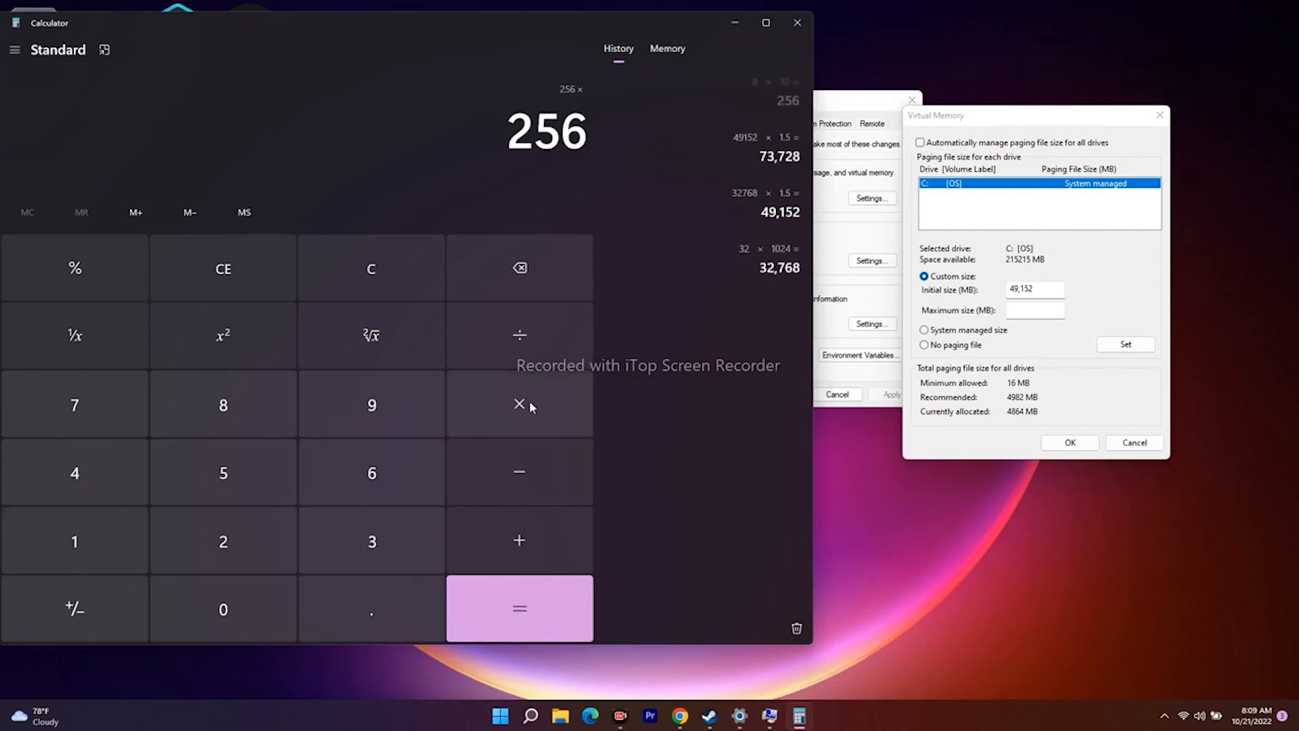
left_click(421, 283)
Calculate 32 × 1024 again and multiply the result by 3 for the maximum paging file size.
left_click(331, 539)
left_click(245, 541)
left_click(499, 409)
left_click(116, 540)
left_click(223, 548)
left_click(110, 487)
left_click(542, 623)
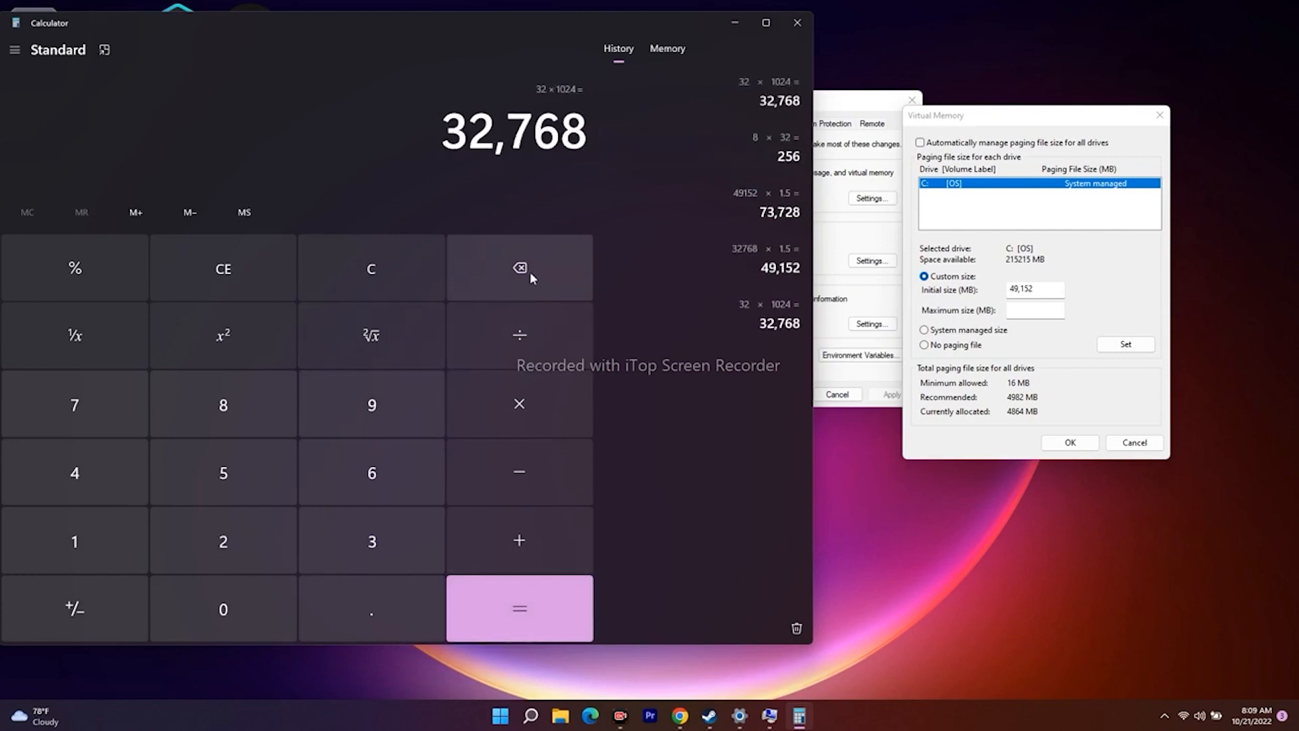
left_click(525, 404)
left_click(377, 536)
left_click(510, 629)
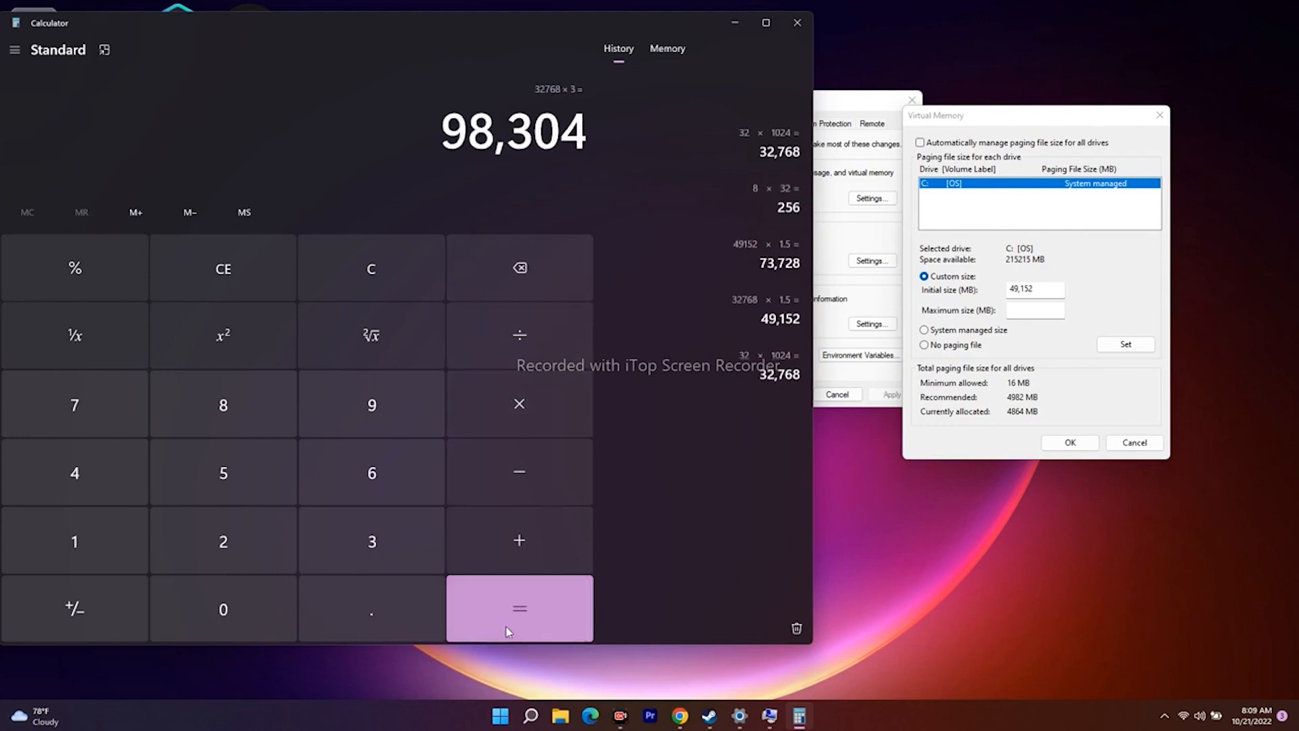
Copy the new result and enter it as the maximum paging file size, 98,304 MB.
left_click_drag(441, 132, 584, 140)
right_click(581, 144)
left_click(612, 161)
left_click(1015, 310)
right_click(1015, 310)
left_click(1048, 369)
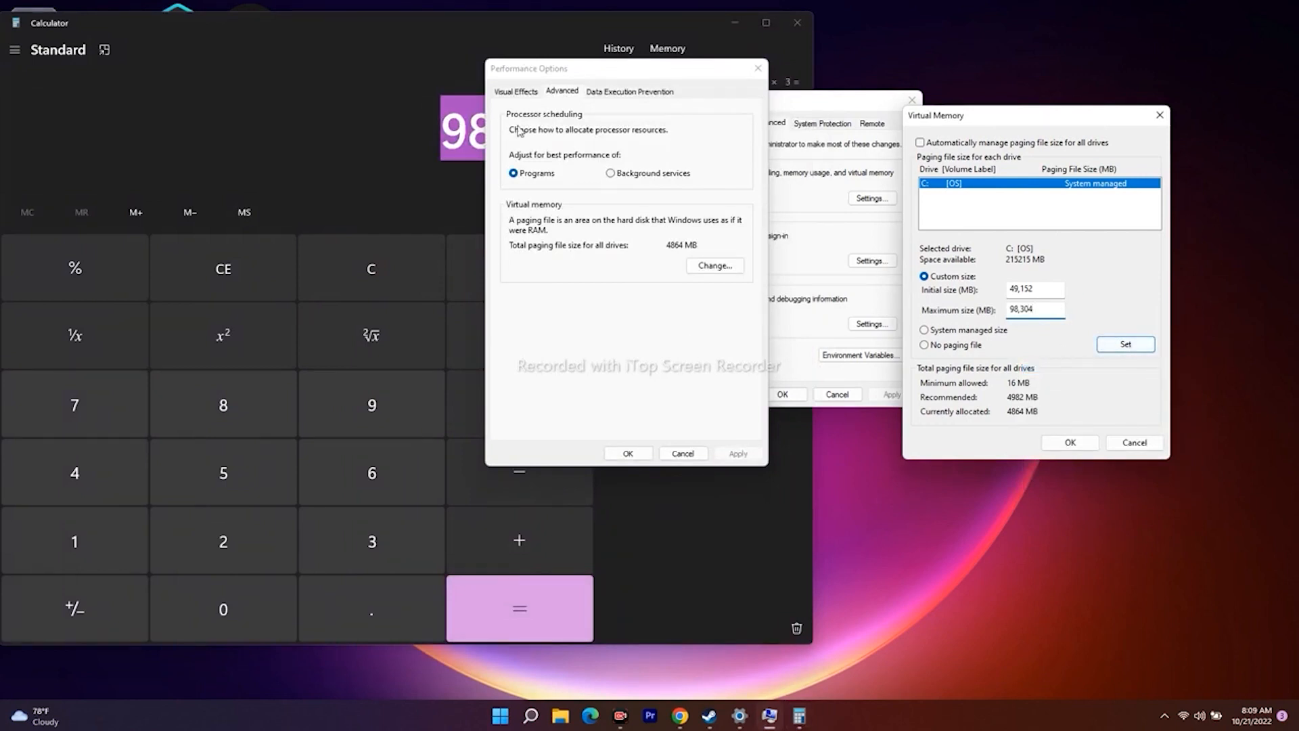
Cancel the virtual memory changes and close Performance Options, System Properties and Calculator.
left_click(1136, 443)
left_click(758, 68)
left_click(912, 100)
left_click(798, 24)
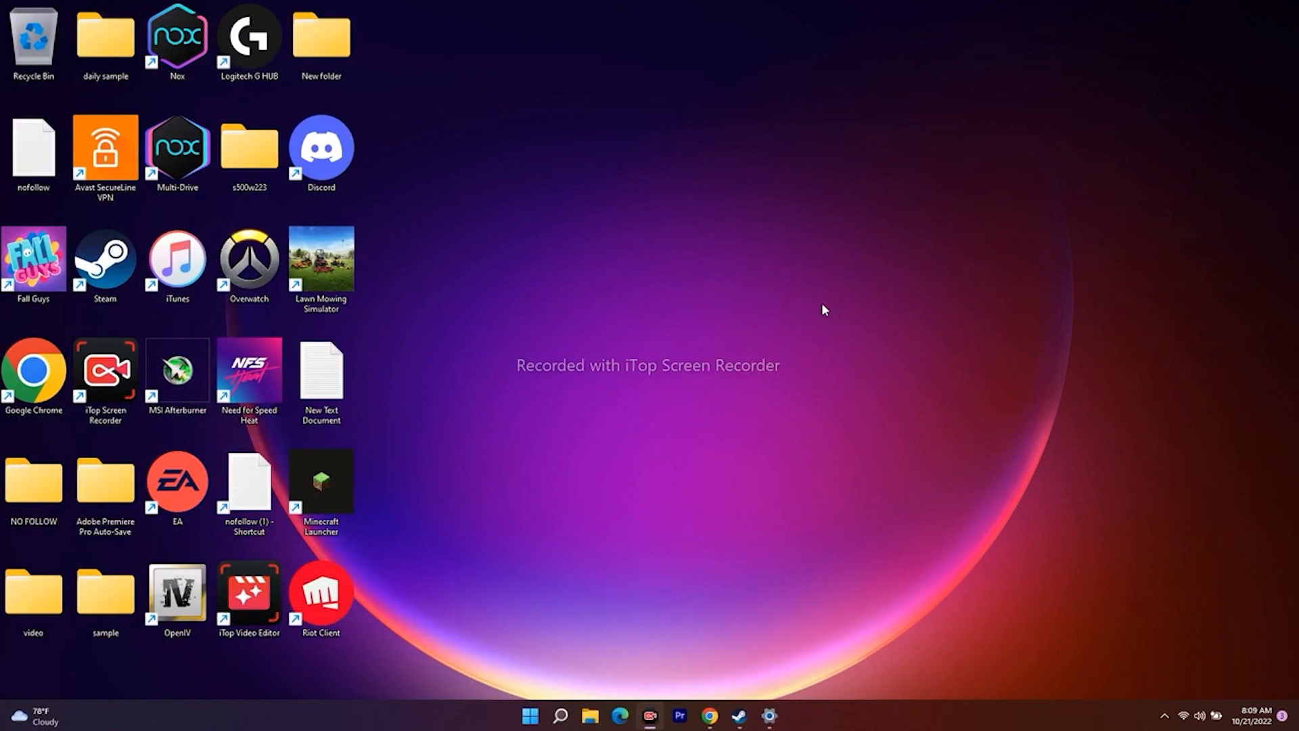
Open the Windows graphics settings and view the file browser for adding a desktop app, leaving without adding one.
left_click(560, 712)
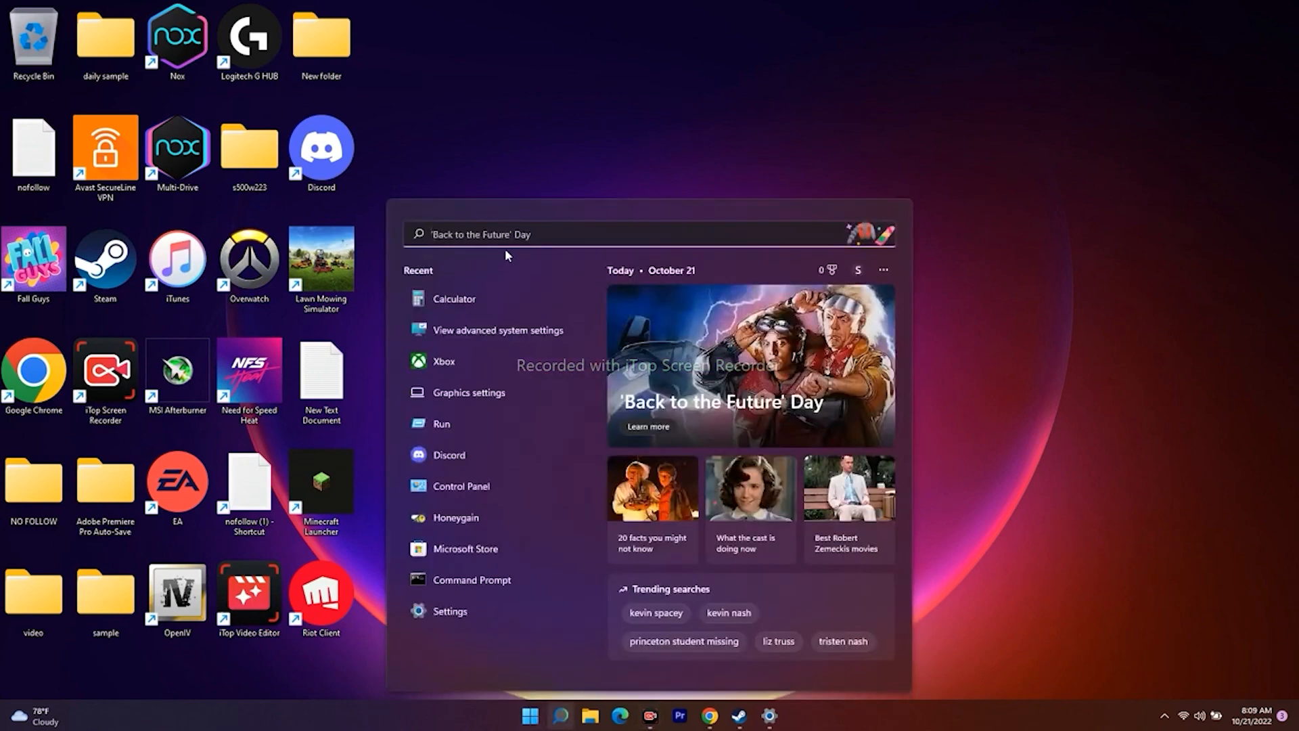
left_click(443, 391)
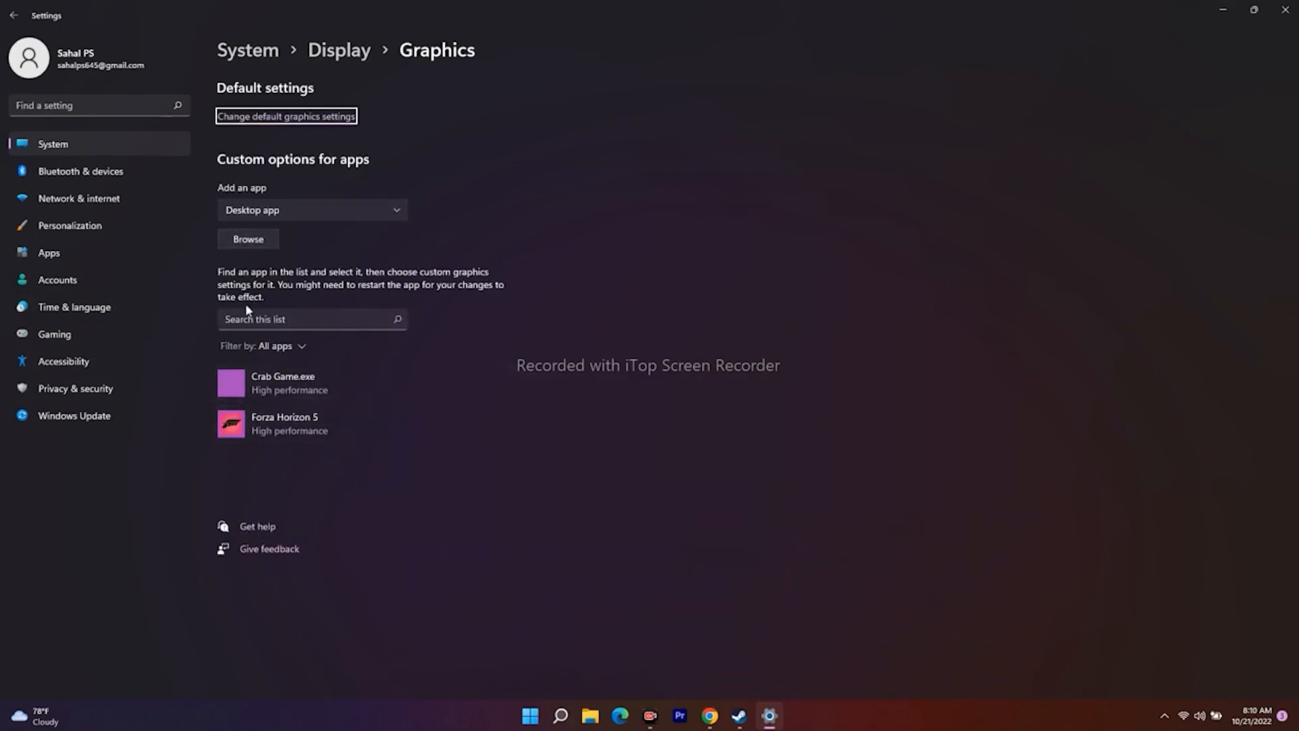
left_click(261, 244)
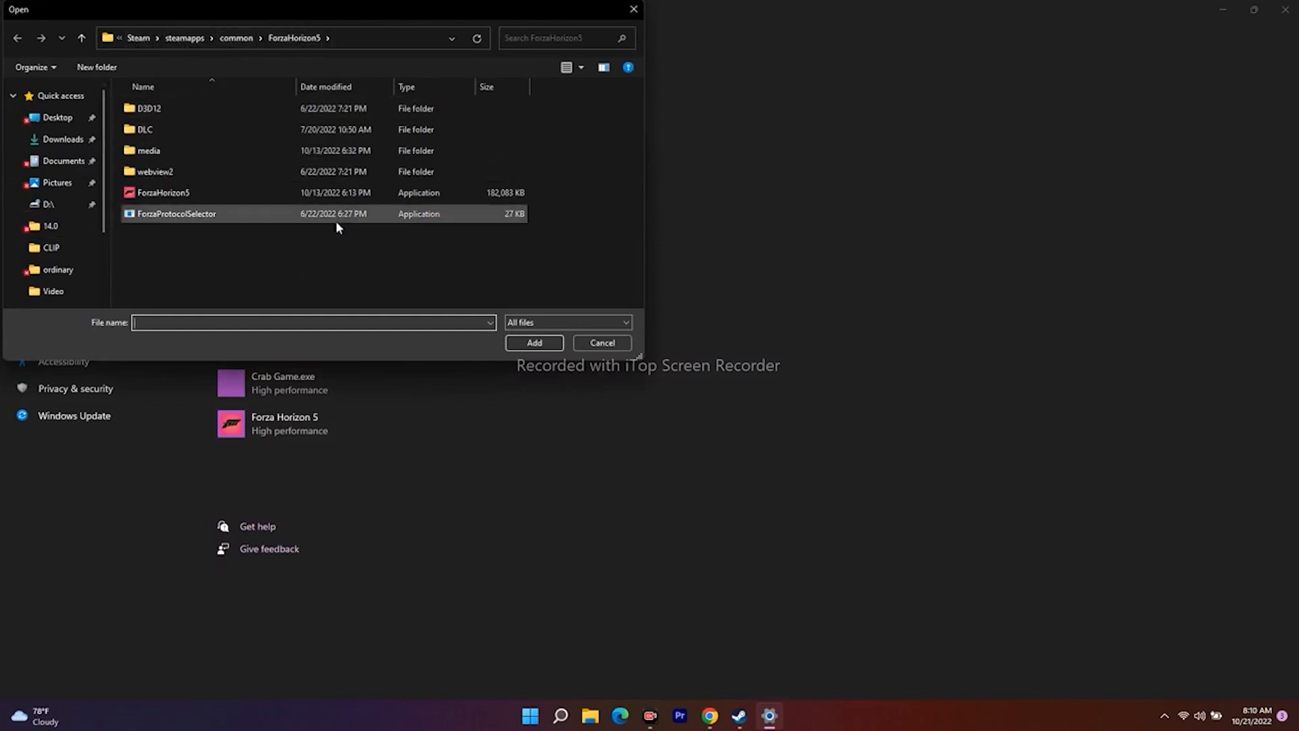
left_click(590, 338)
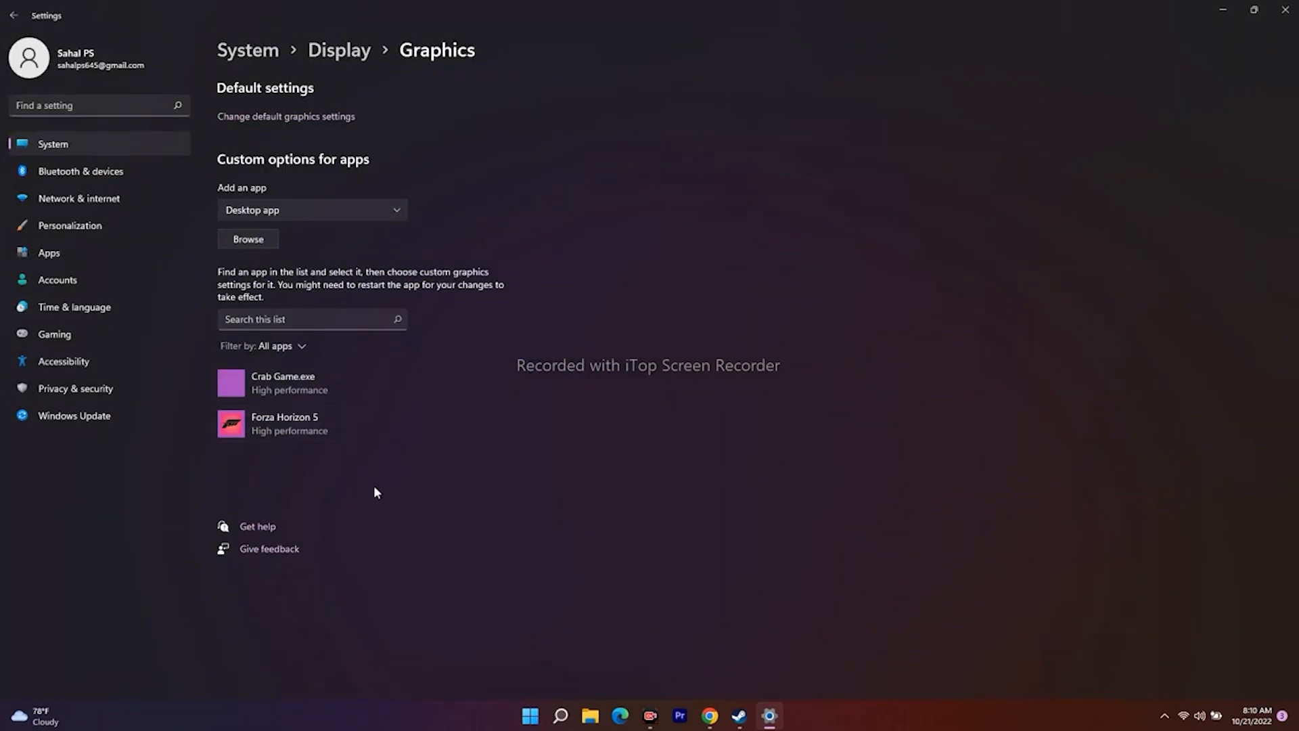
View the graphics preference options for Crab Game.exe, leave without saving, and close Settings.
left_click(382, 371)
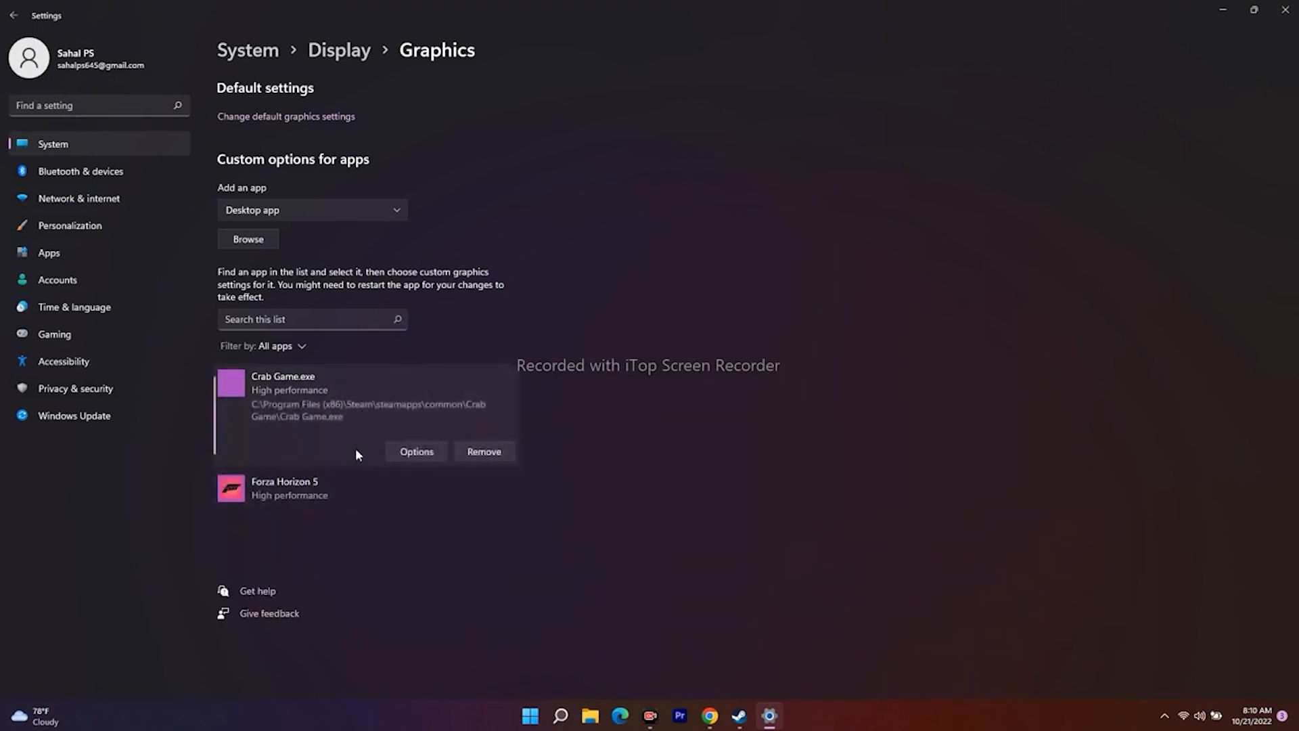
left_click(409, 452)
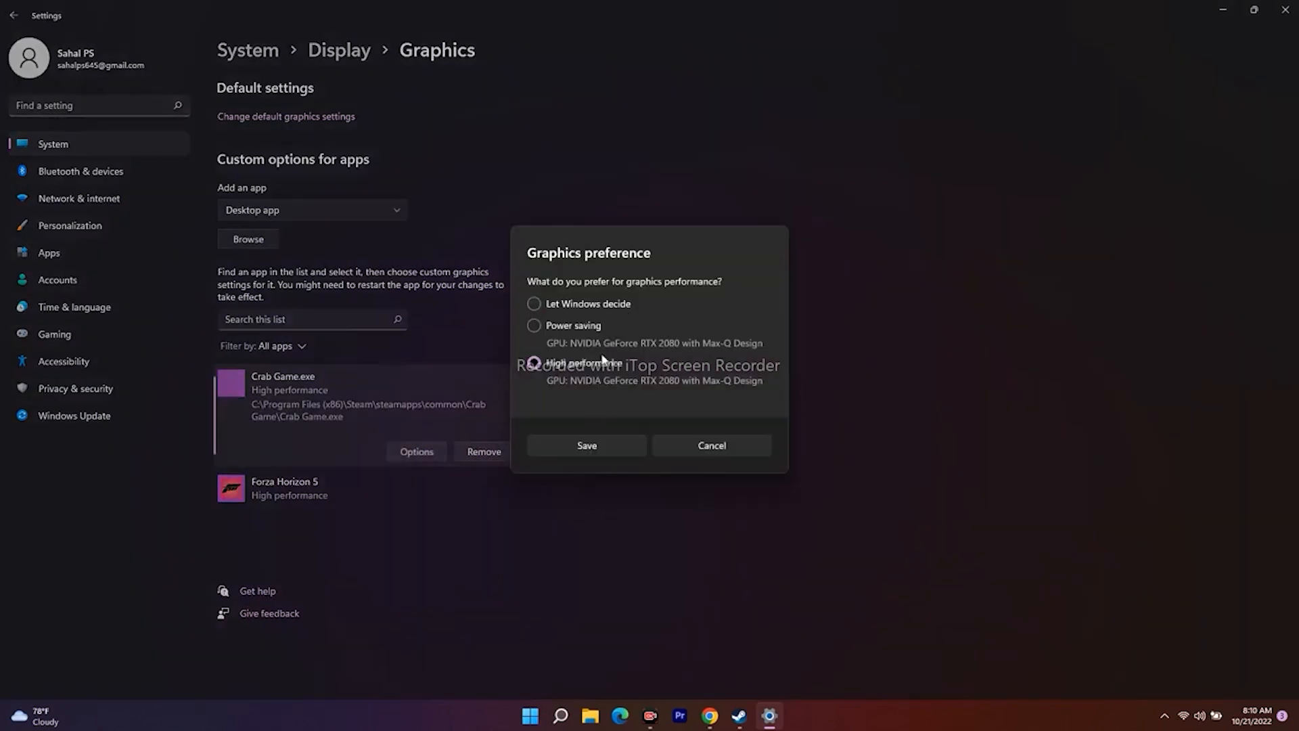
left_click(728, 446)
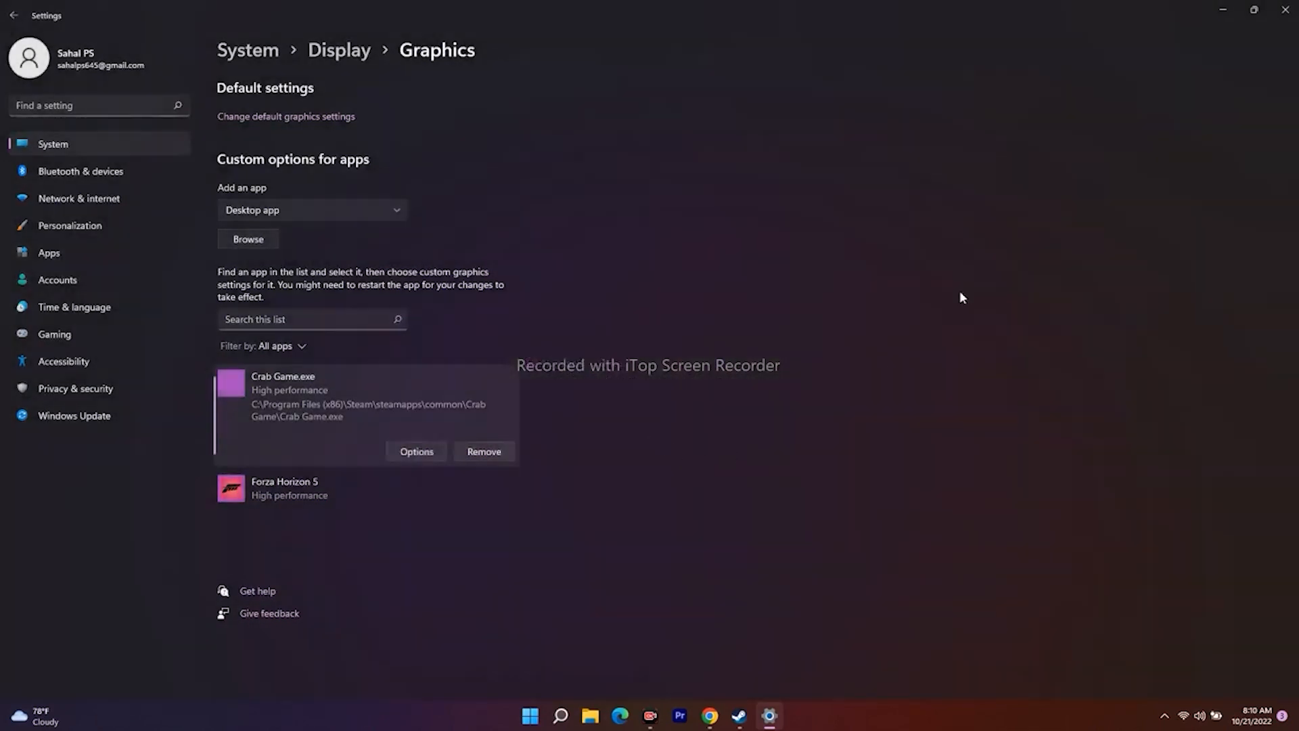
left_click(1285, 10)
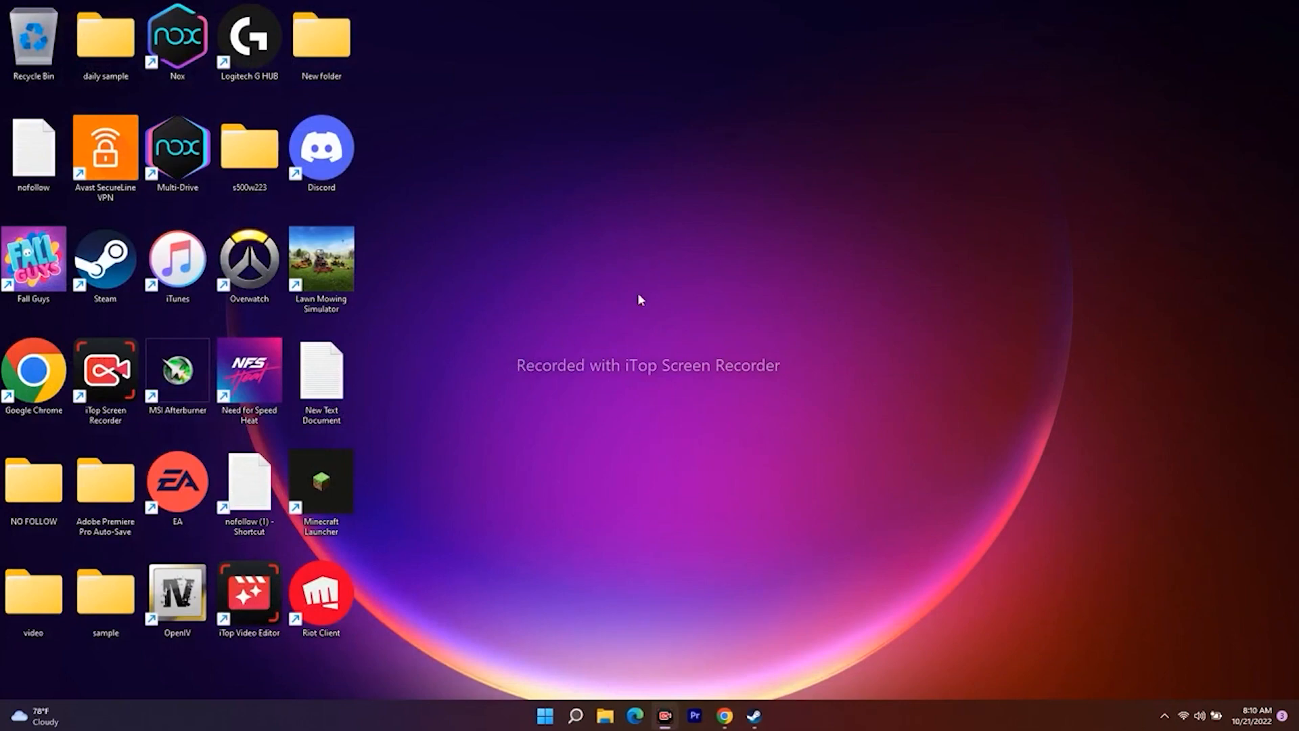
Bring up the Steam window and minimize it again.
left_click(754, 716)
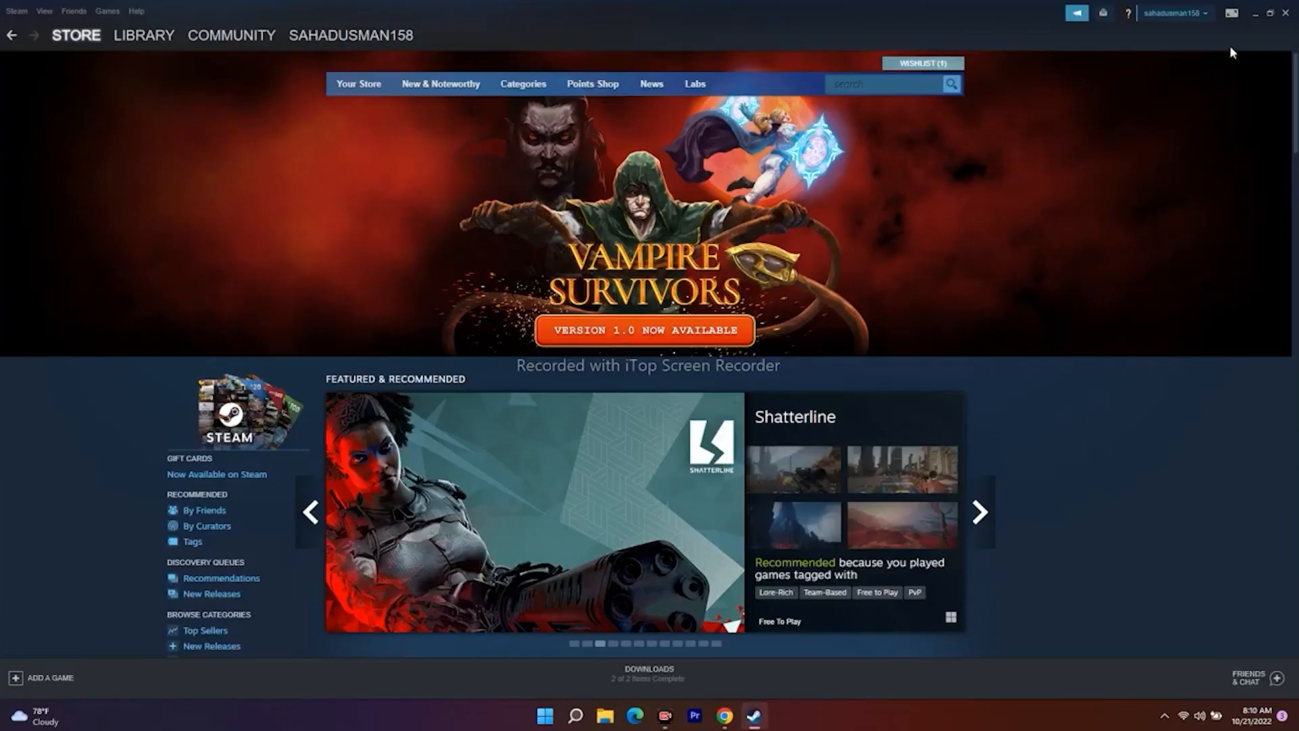
left_click(1256, 14)
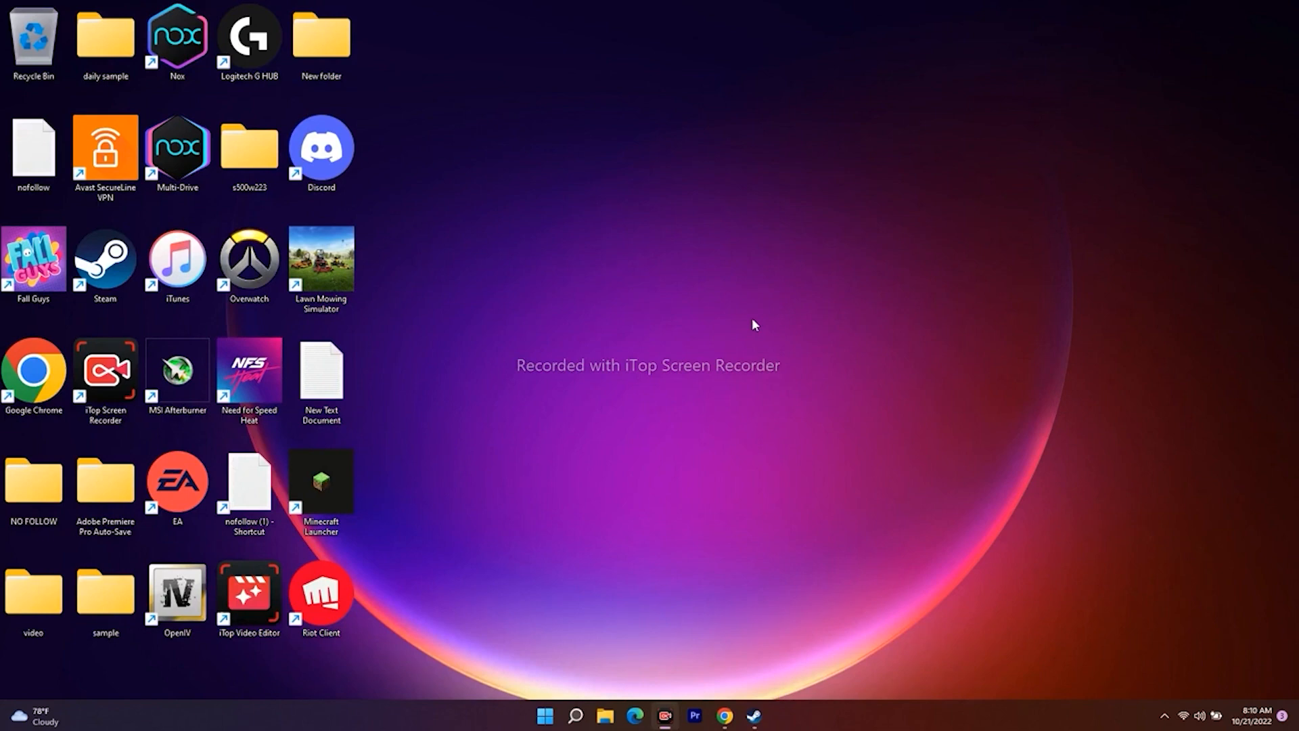
Switch to Chrome and examine the Microsoft Visual C++ Redistributable downloads page, including the Visual Studio 2015–2022 architecture links.
left_click(724, 716)
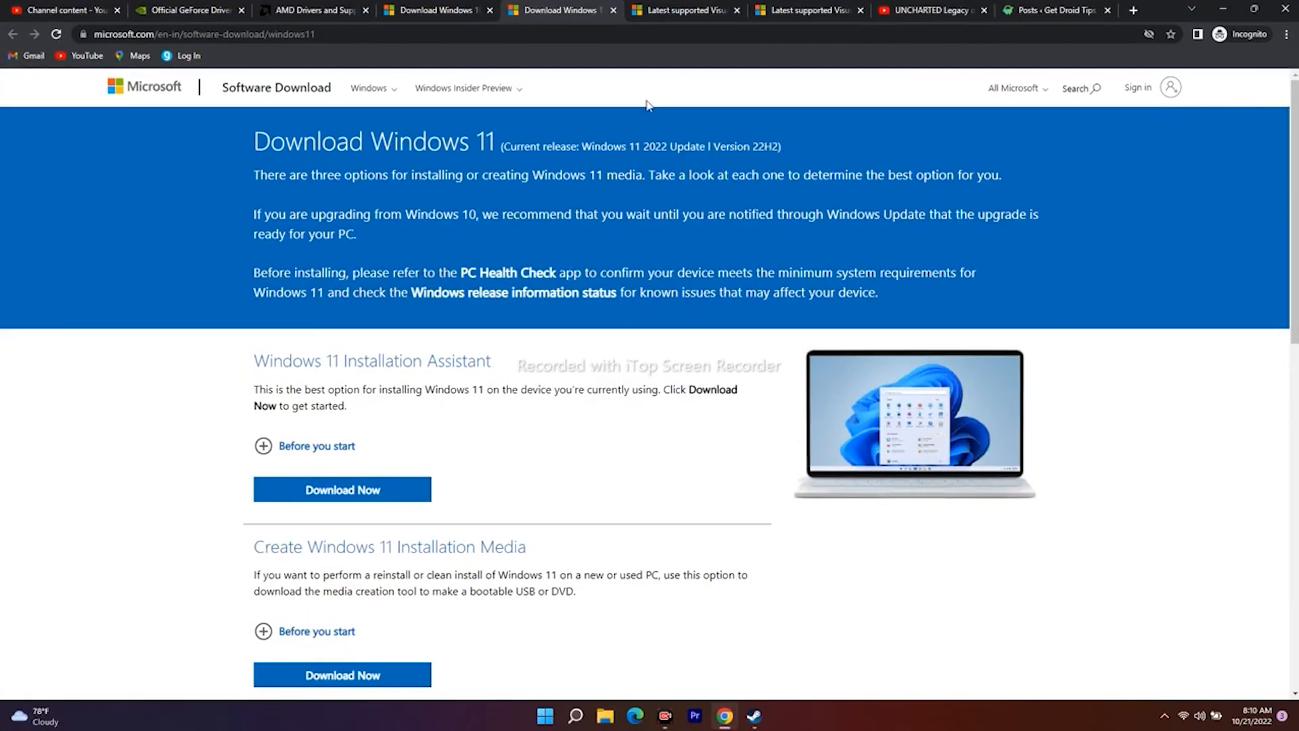
left_click(688, 9)
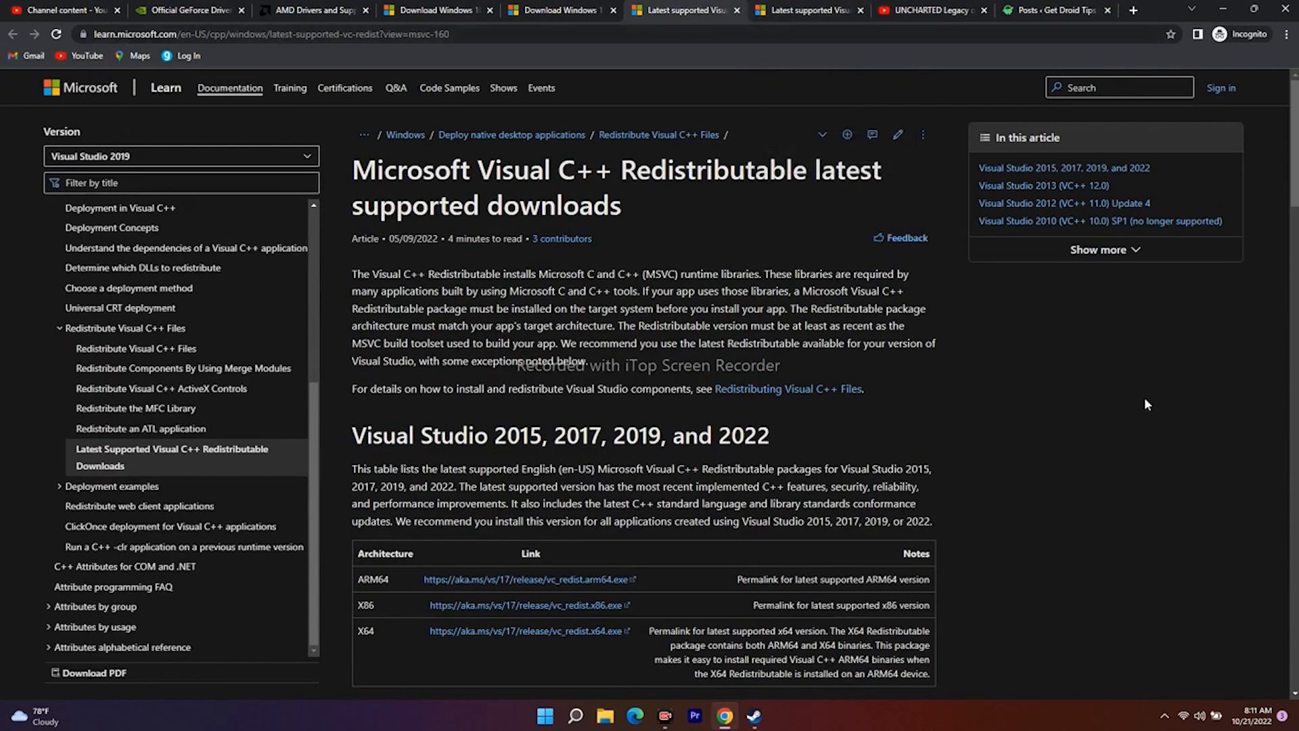
scroll(1143, 397, "down", 4)
left_click_drag(376, 333, 351, 362)
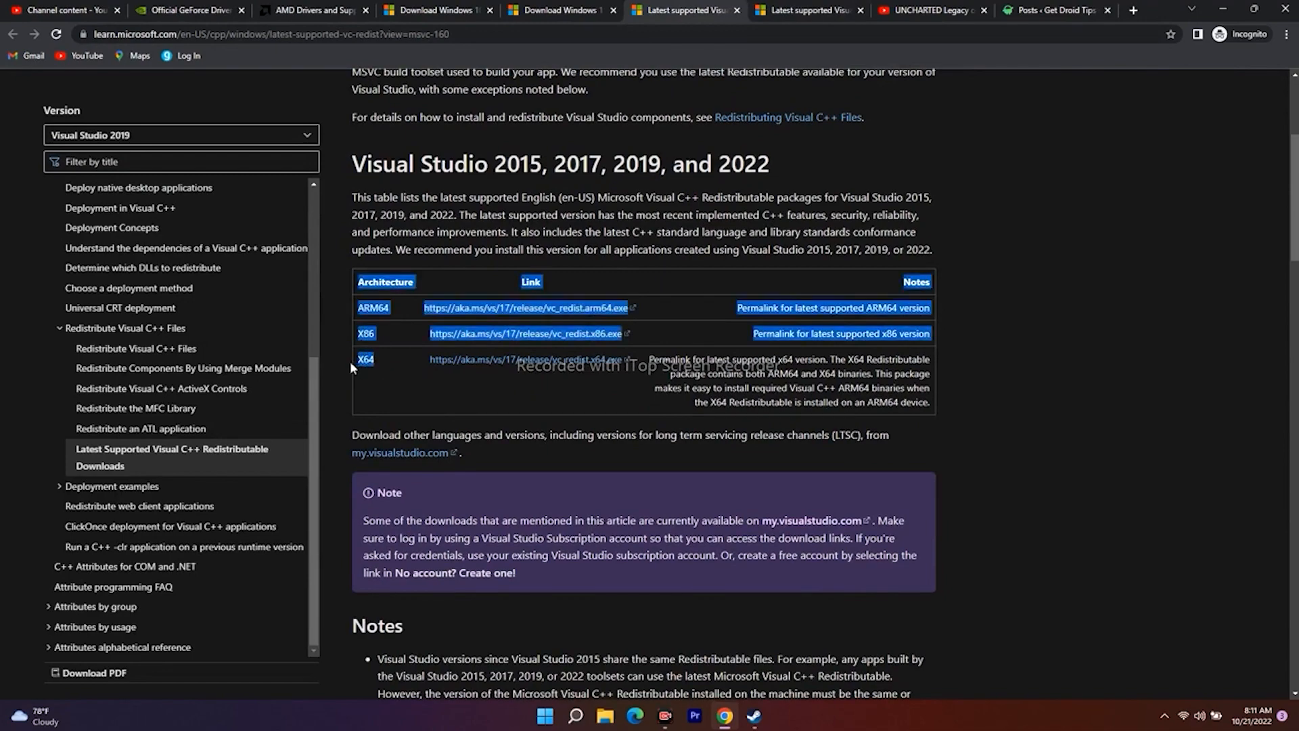
left_click(383, 354)
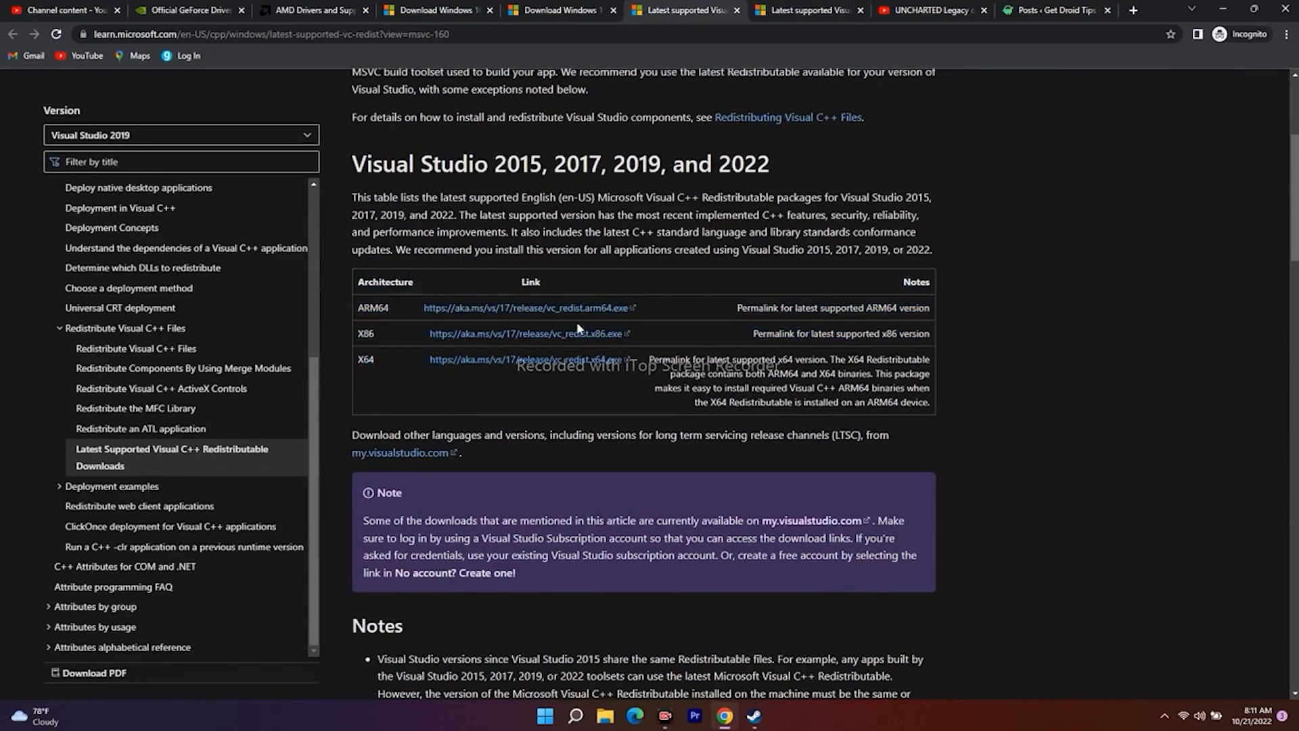
scroll(1220, 425, "down", 1)
scroll(1220, 425, "down", 5)
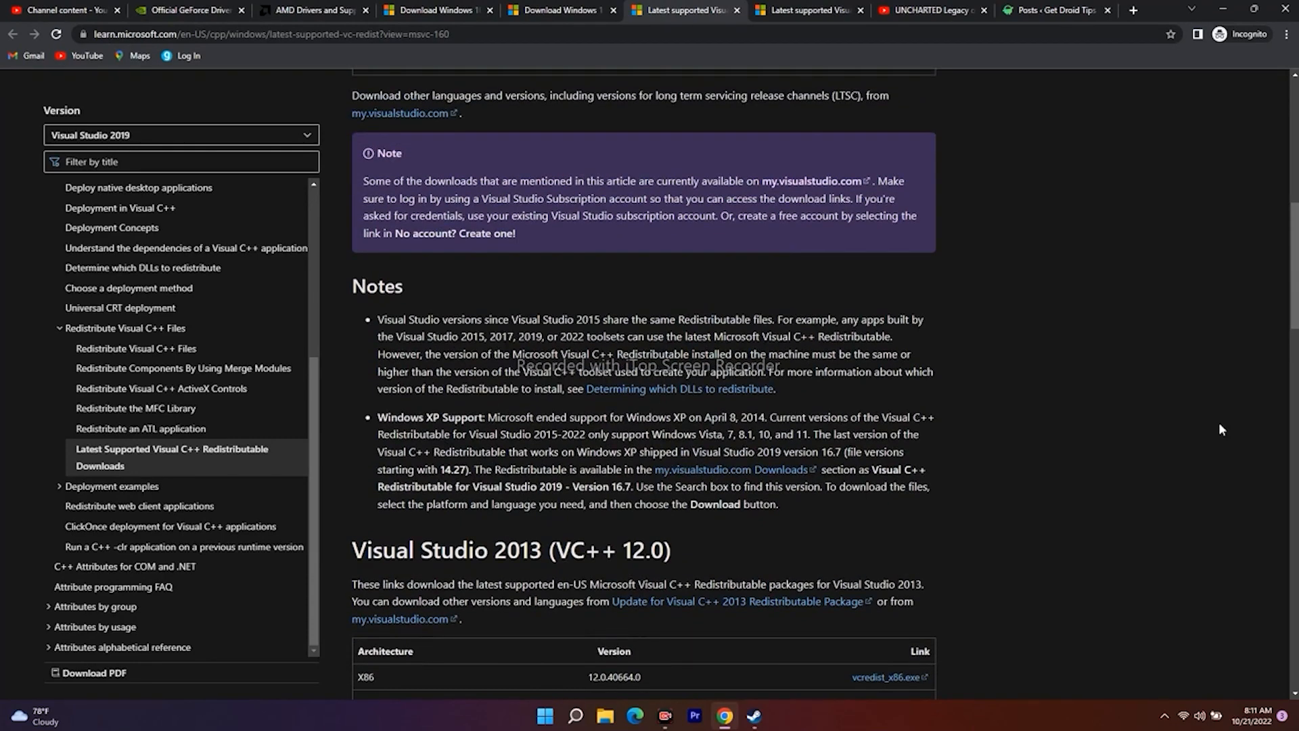
Review the Visual Studio 2015–2022 redistributable links, check the second Visual C++ downloads page, and minimize Chrome.
scroll(1220, 424, "up", 3)
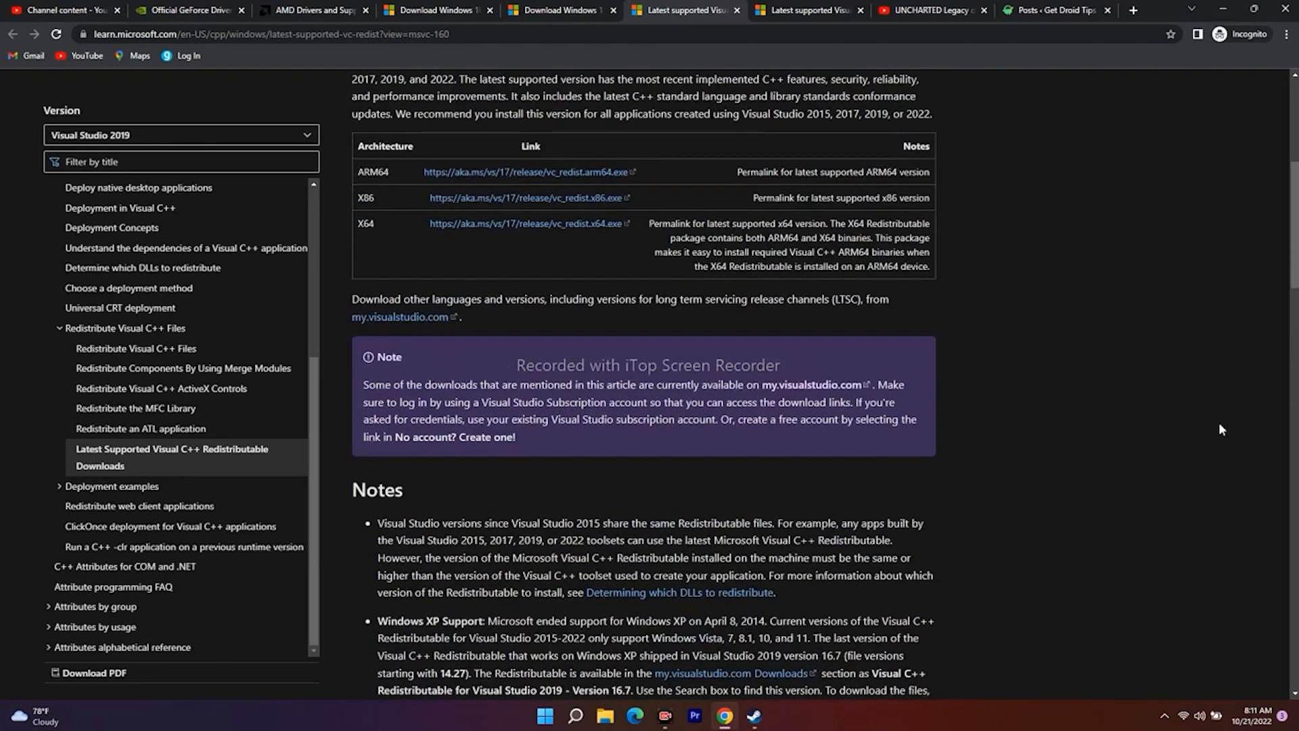
scroll(1219, 430, "up", 2)
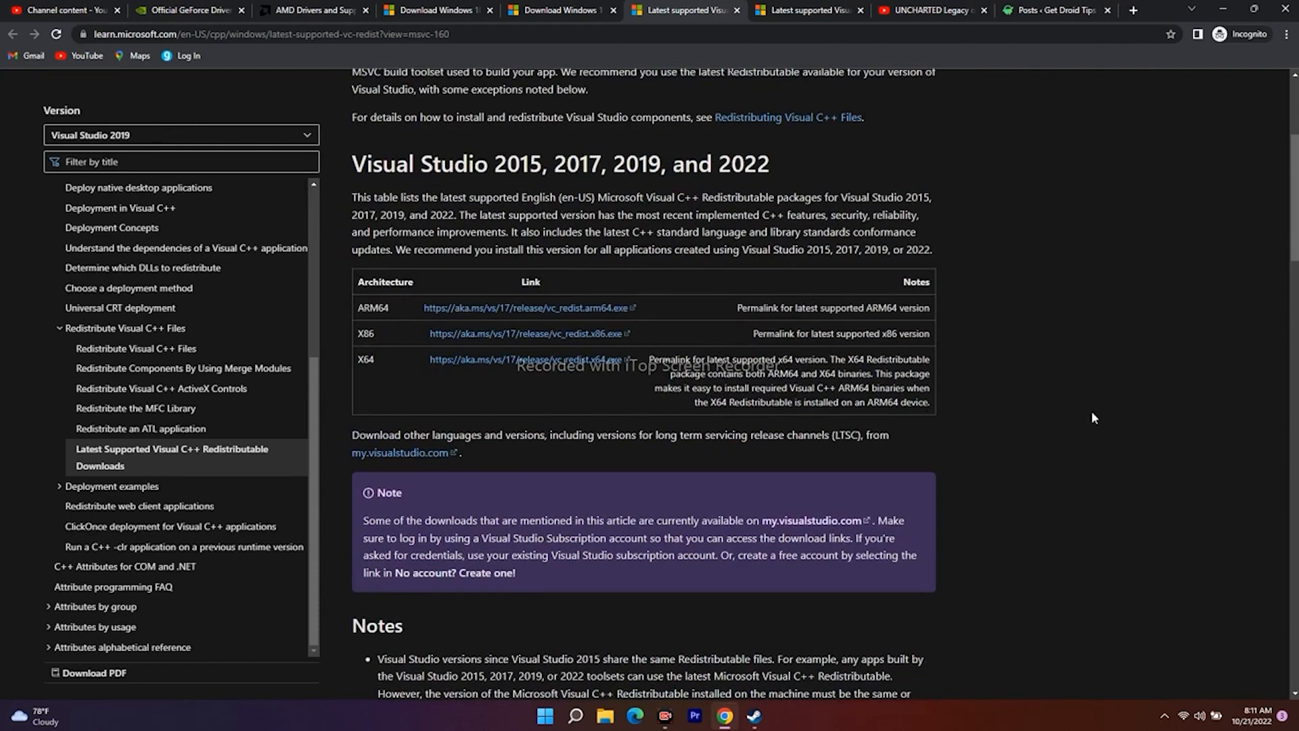
scroll(791, 356, "up", 2)
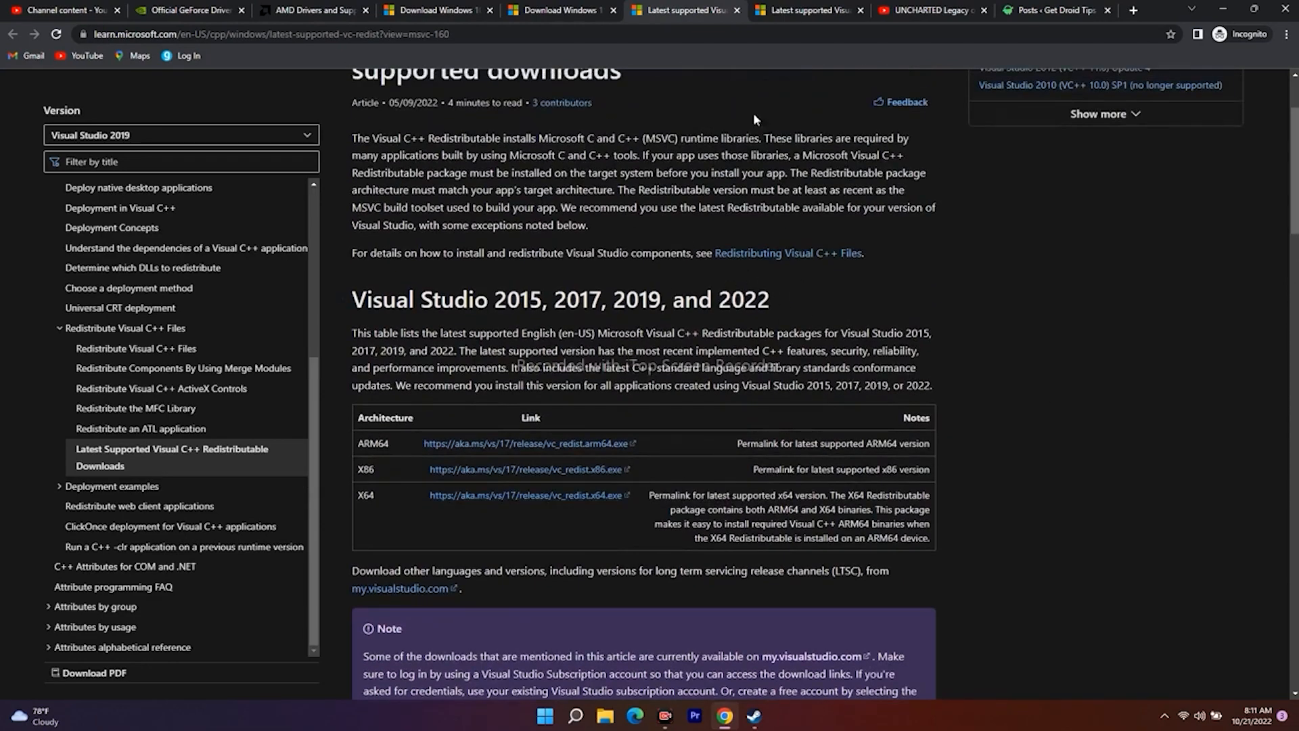
left_click(774, 11)
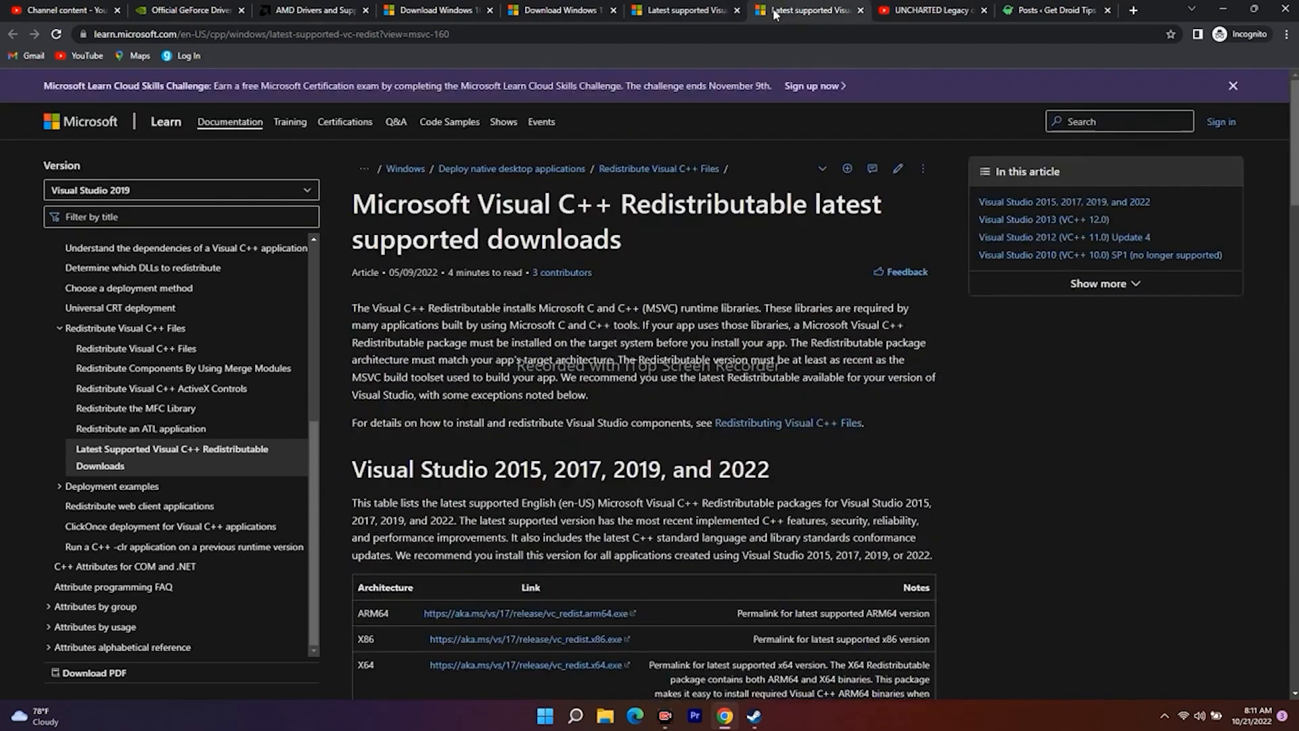
left_click(1223, 9)
Open Control Panel's Programs and Features, examine the installed Microsoft Visual C++ Redistributable entries, and close the window.
left_click(575, 715)
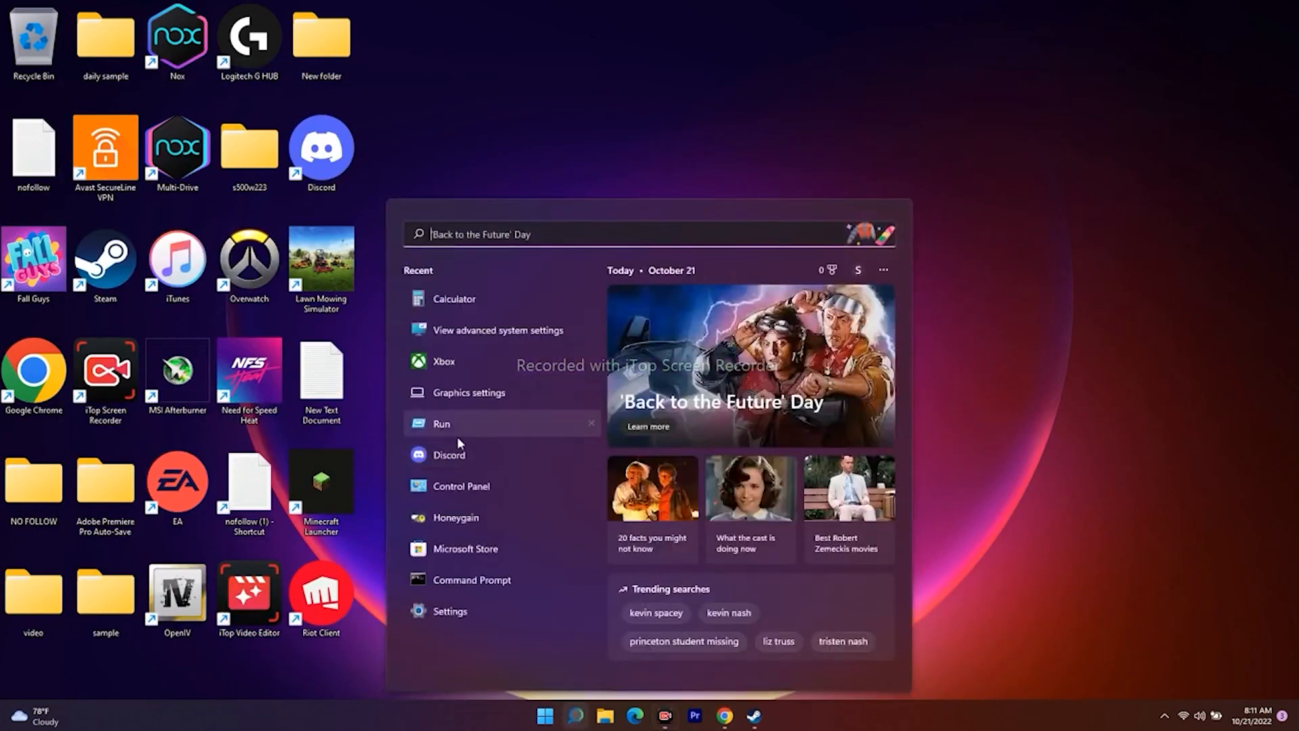
left_click(454, 498)
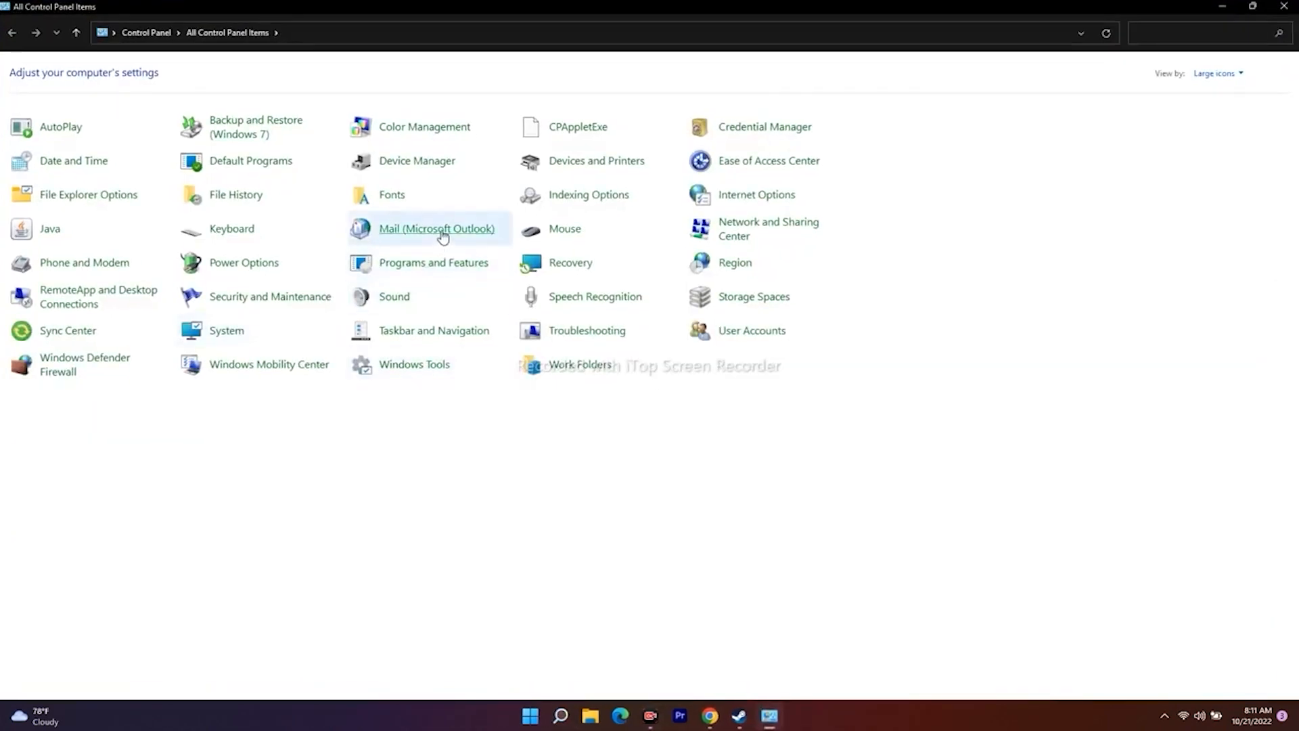
left_click(437, 269)
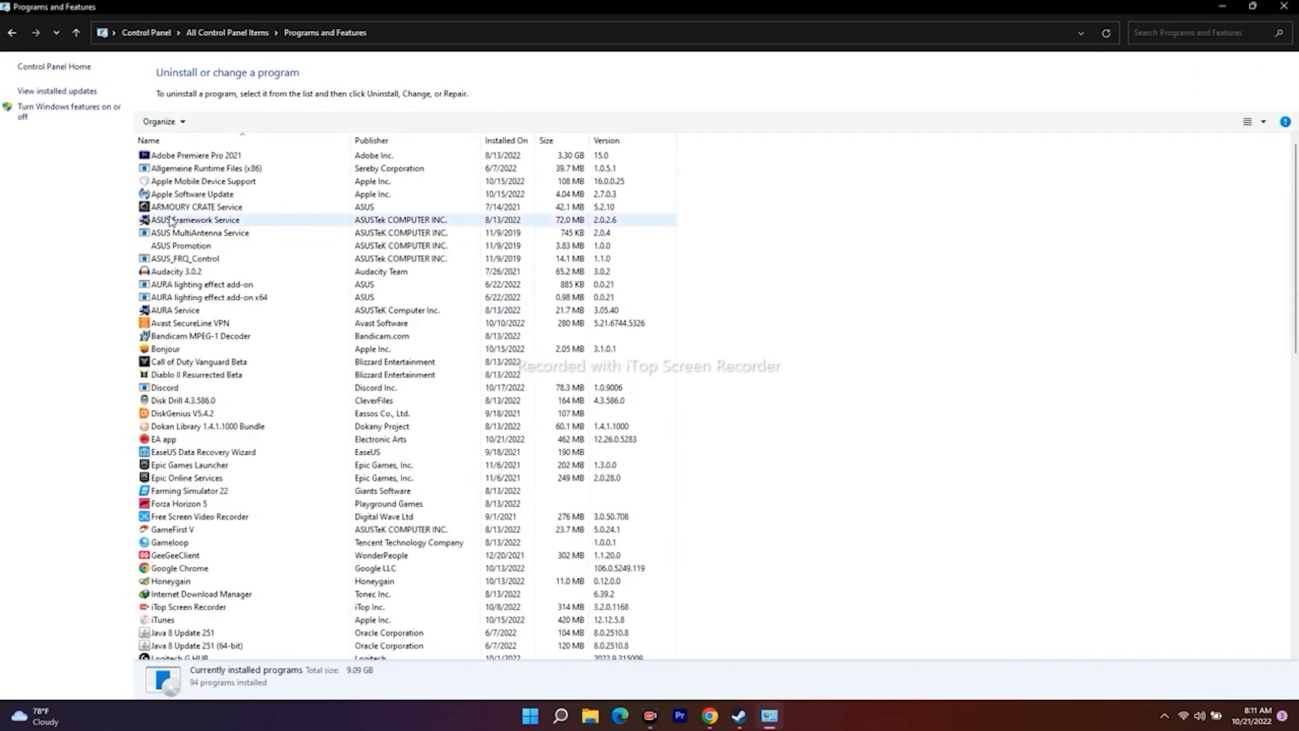
scroll(313, 280, "down", 6)
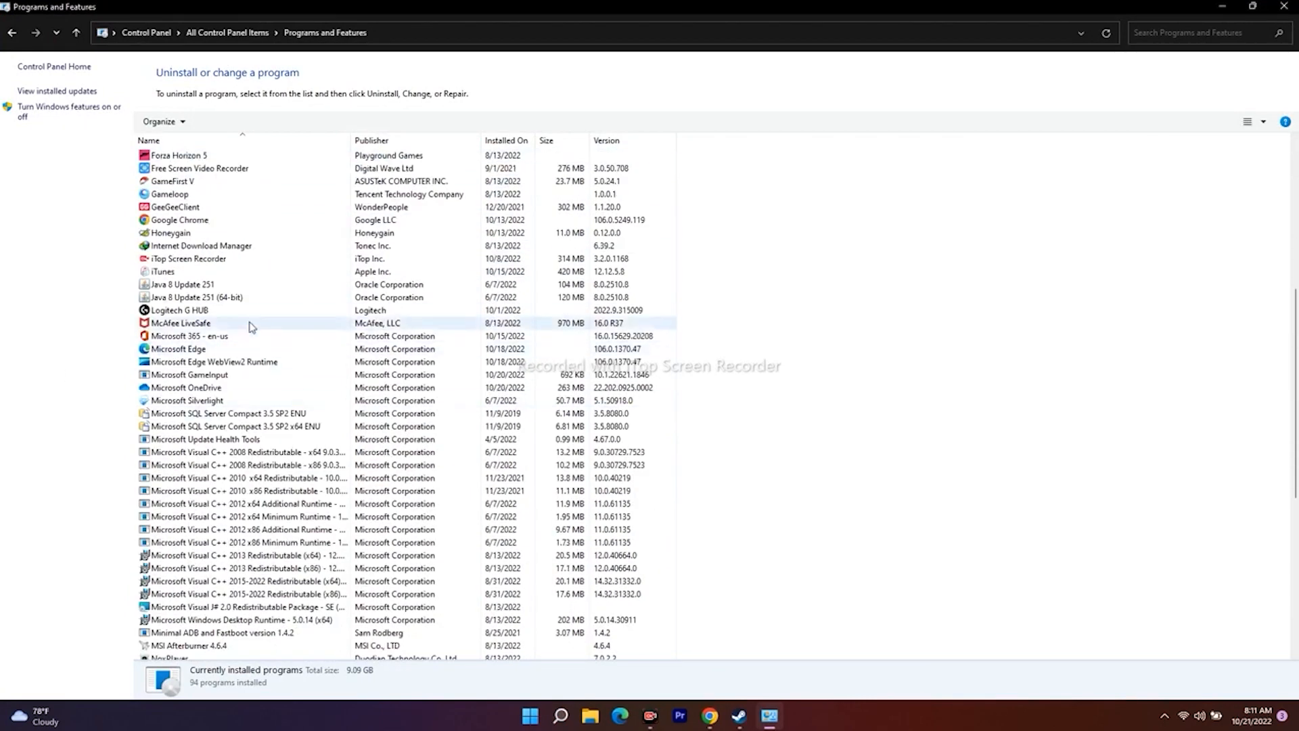
scroll(250, 325, "down", 2)
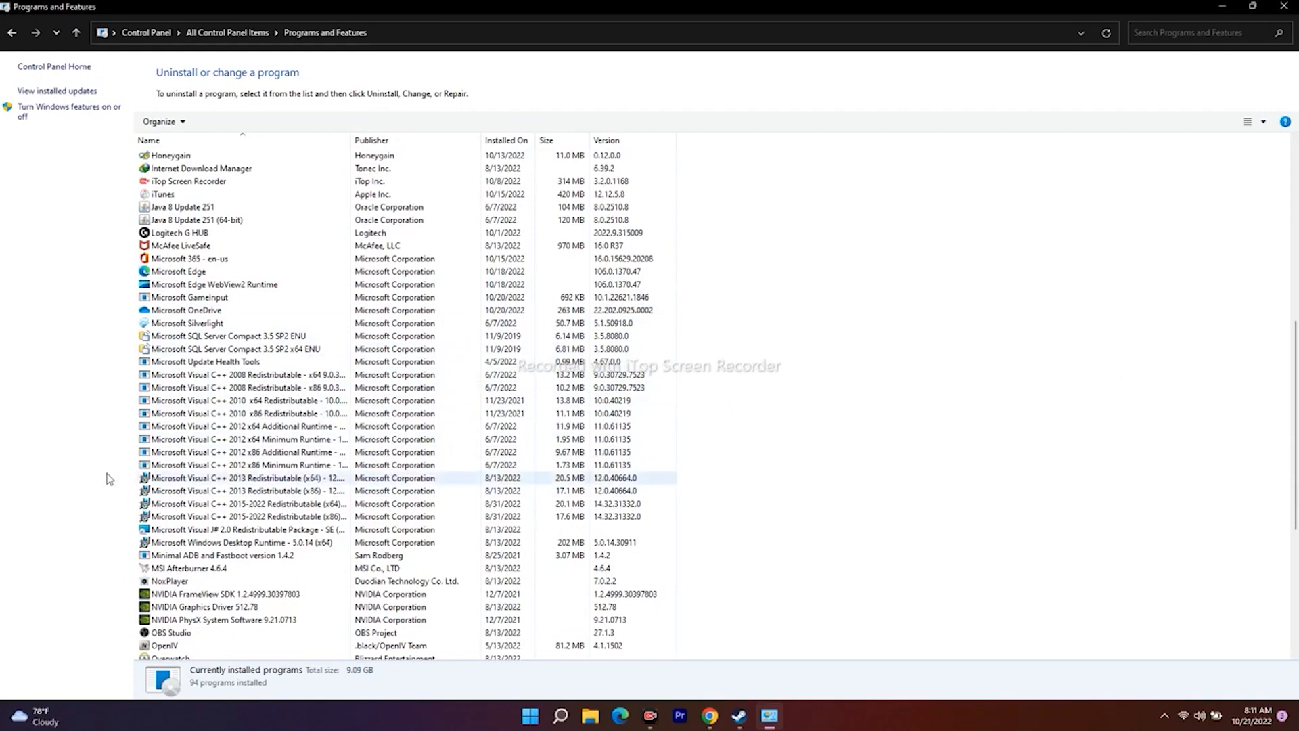
scroll(967, 350, "down", 1)
scroll(967, 349, "down", 3)
scroll(972, 343, "up", 4)
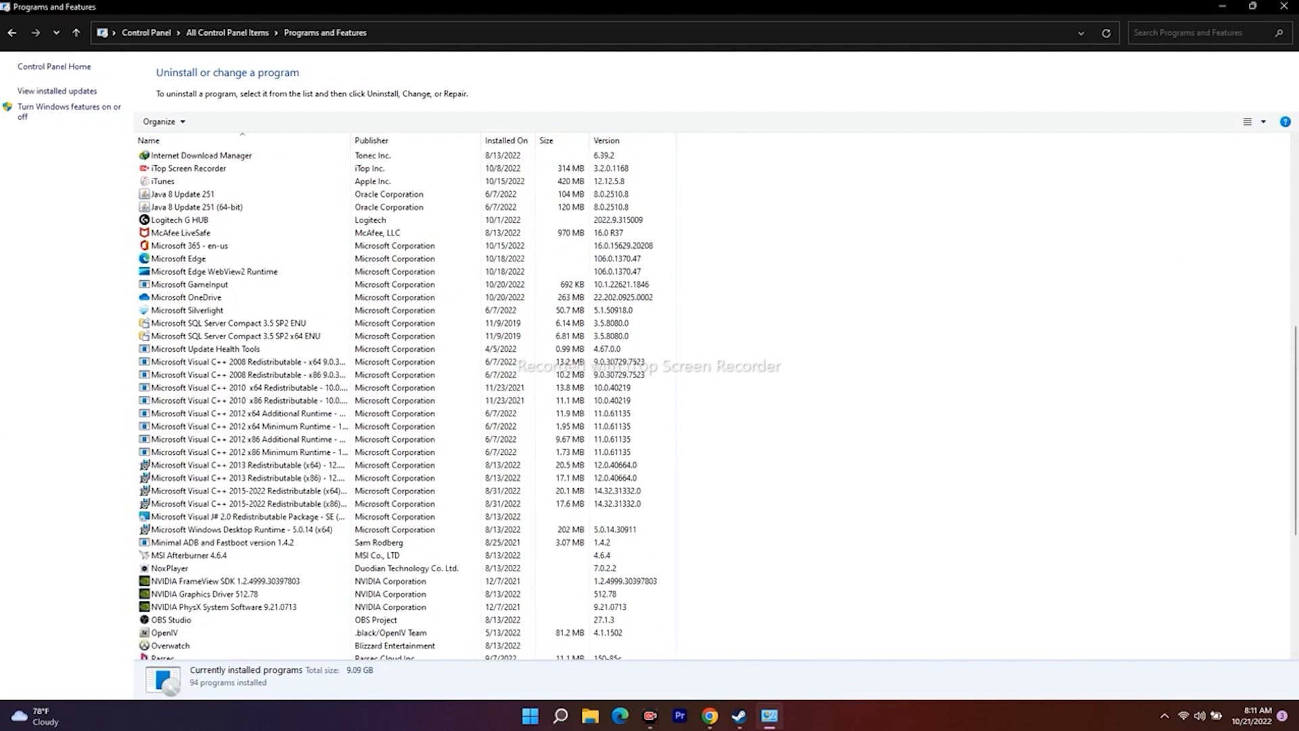
left_click(1284, 7)
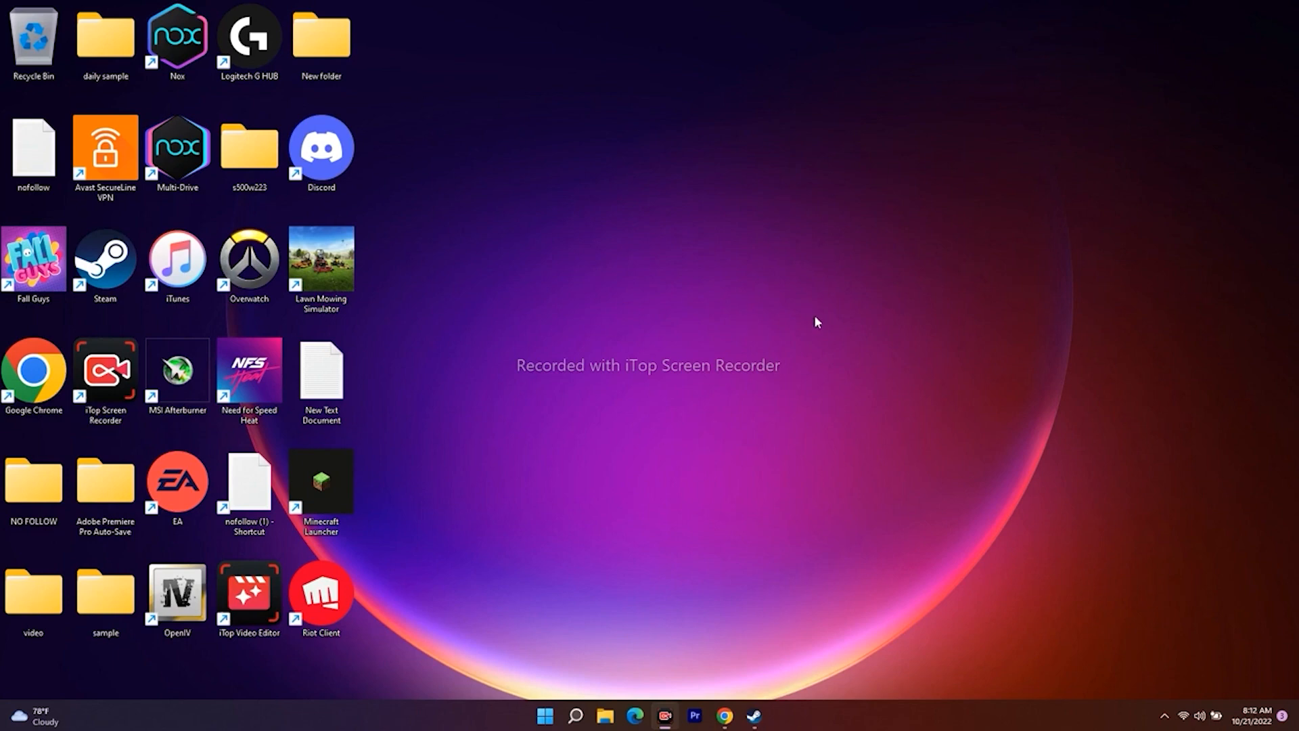
Switch to YouTube Studio in Chrome and look through the published channel comments that have no response.
left_click(725, 715)
left_click(44, 8)
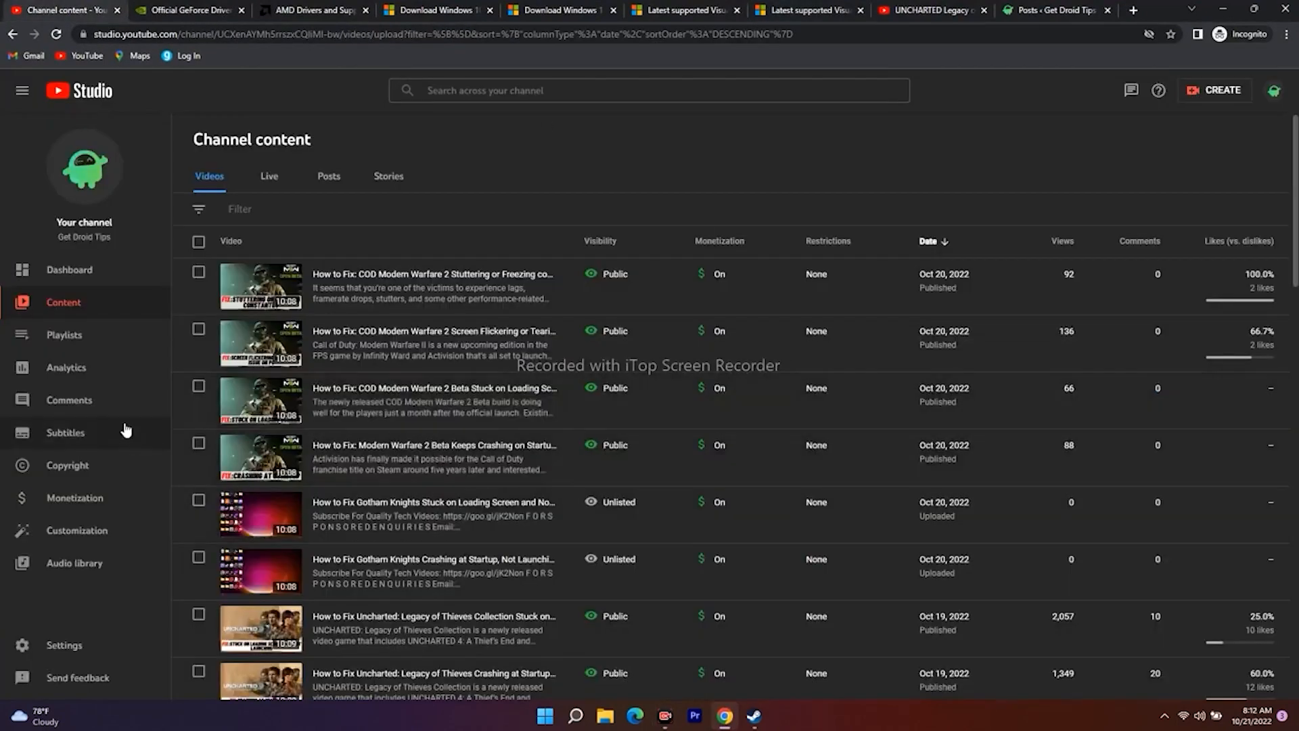
left_click(98, 402)
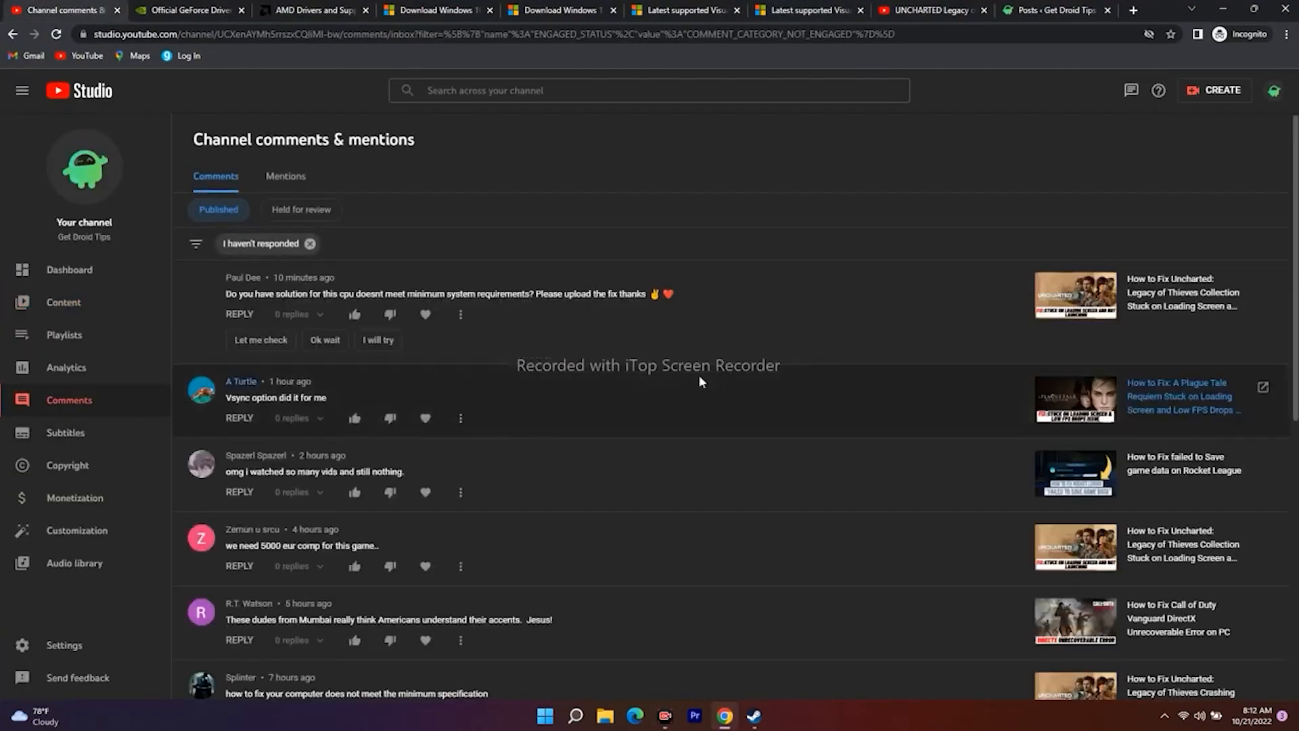
scroll(731, 379, "down", 5)
scroll(730, 380, "down", 3)
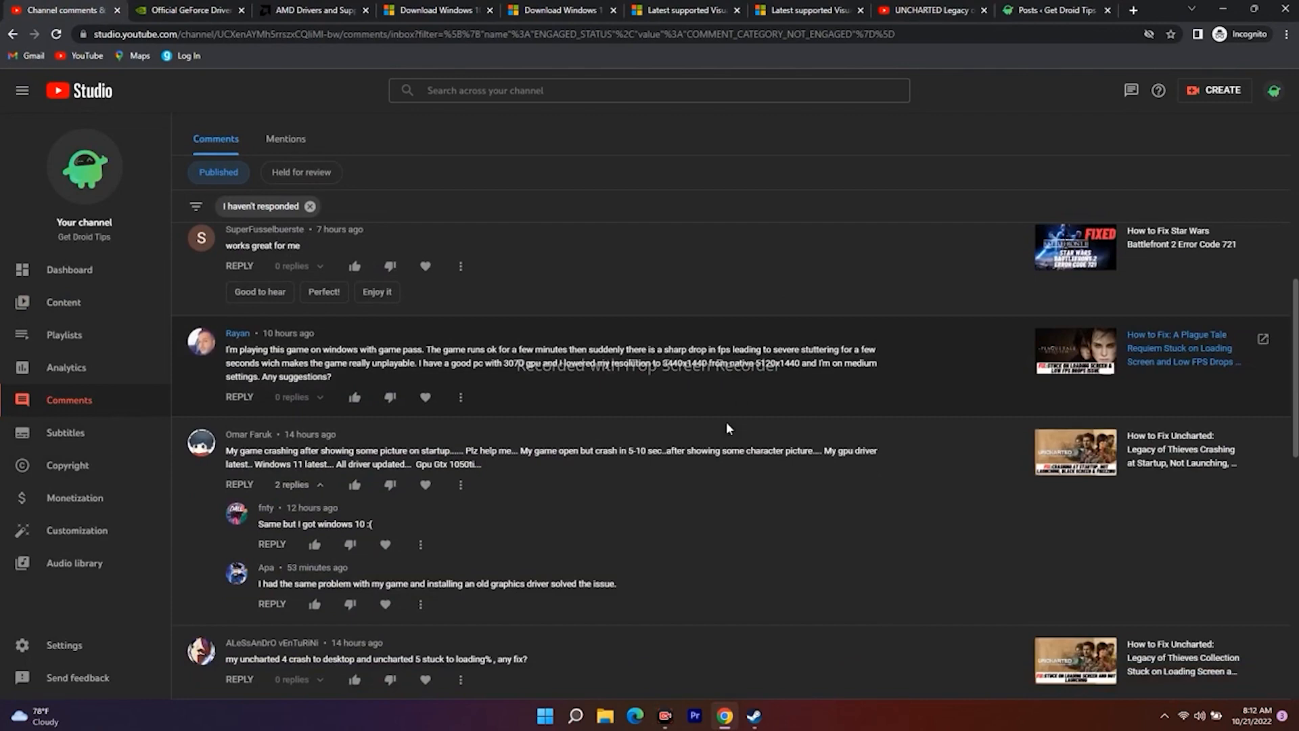
scroll(727, 423, "down", 6)
scroll(745, 442, "up", 10)
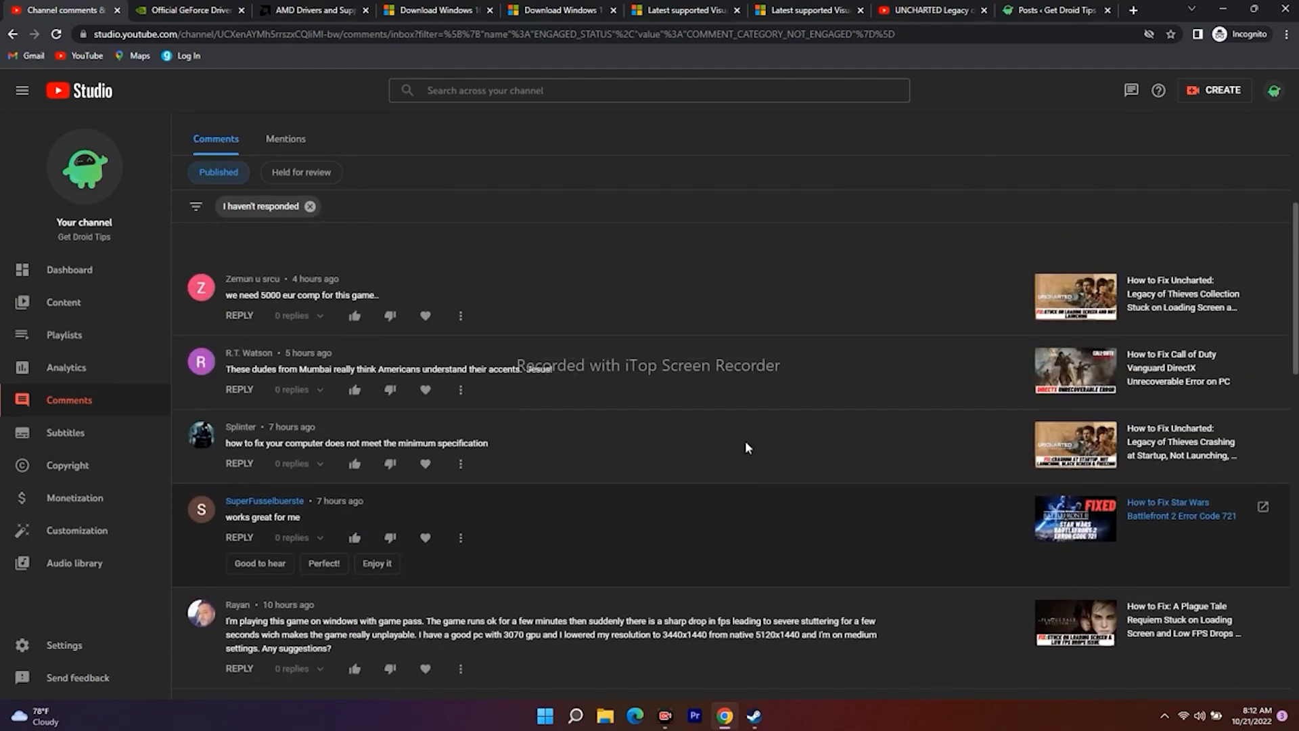
Return to the channel content list in YouTube Studio, reload it, and look through the videos.
left_click(74, 303)
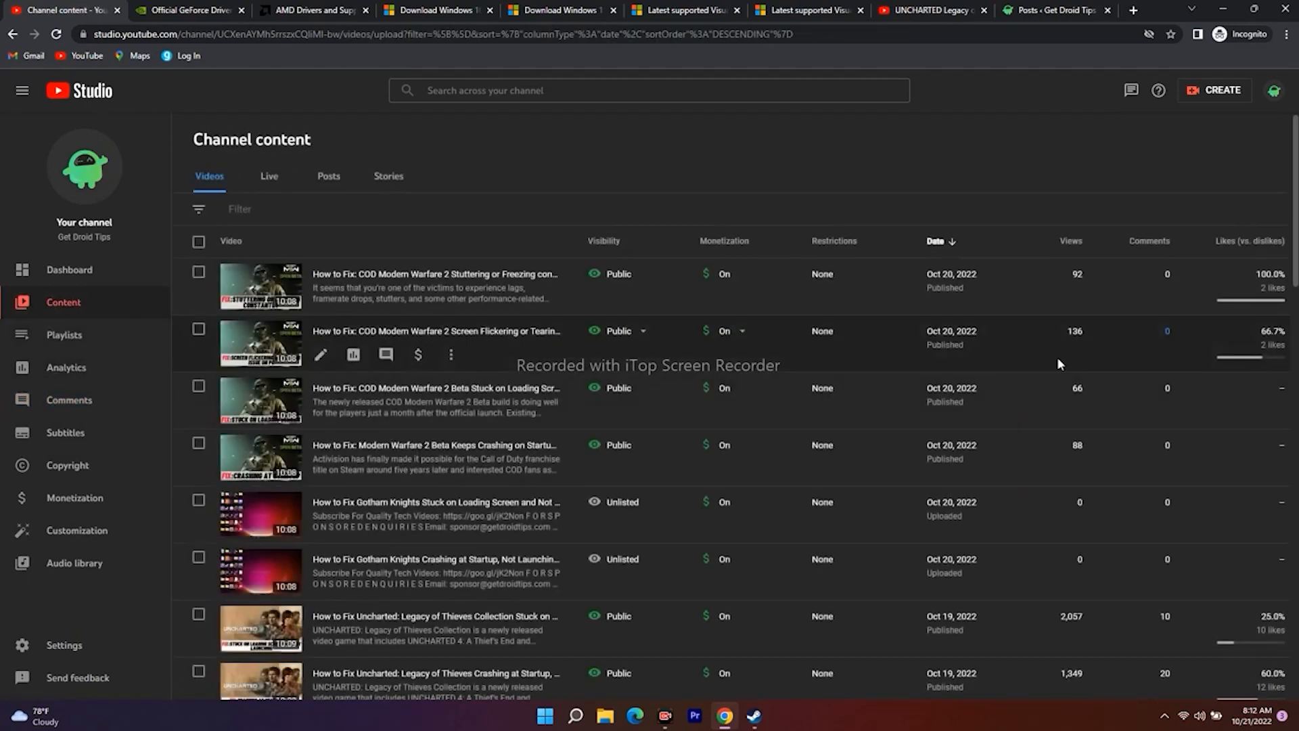
left_click(58, 41)
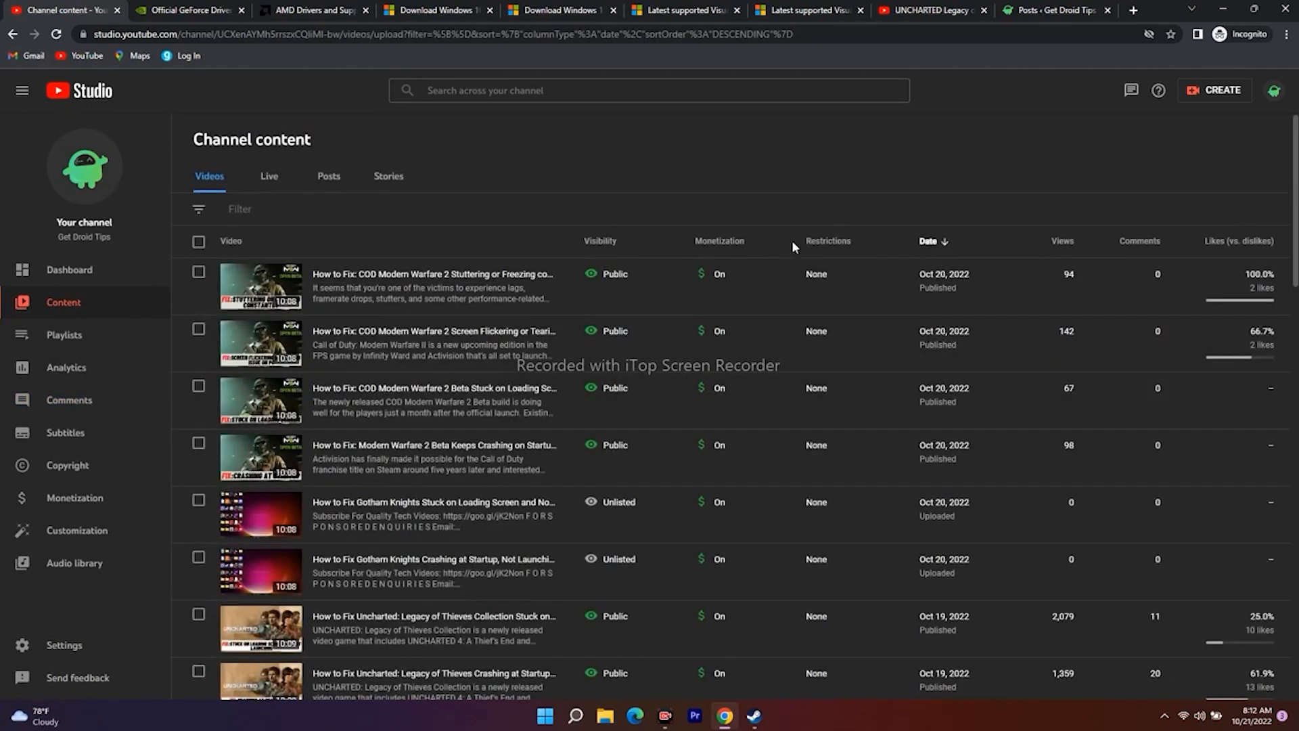
scroll(792, 241, "down", 4)
scroll(1129, 224, "down", 2)
scroll(1129, 227, "up", 2)
scroll(992, 254, "down", 2)
scroll(992, 254, "up", 2)
Go to the Get Droid Tips WordPress posts page and list all posts.
left_click(1028, 10)
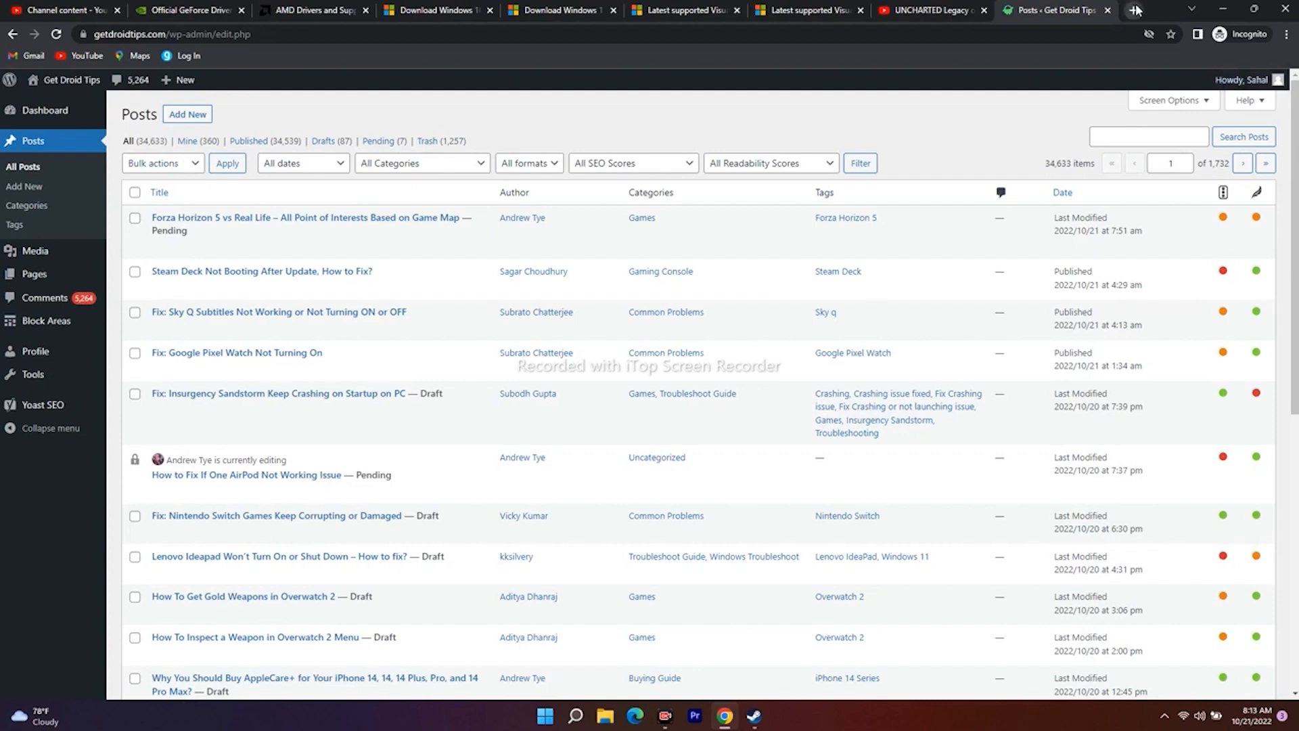
left_click(128, 141)
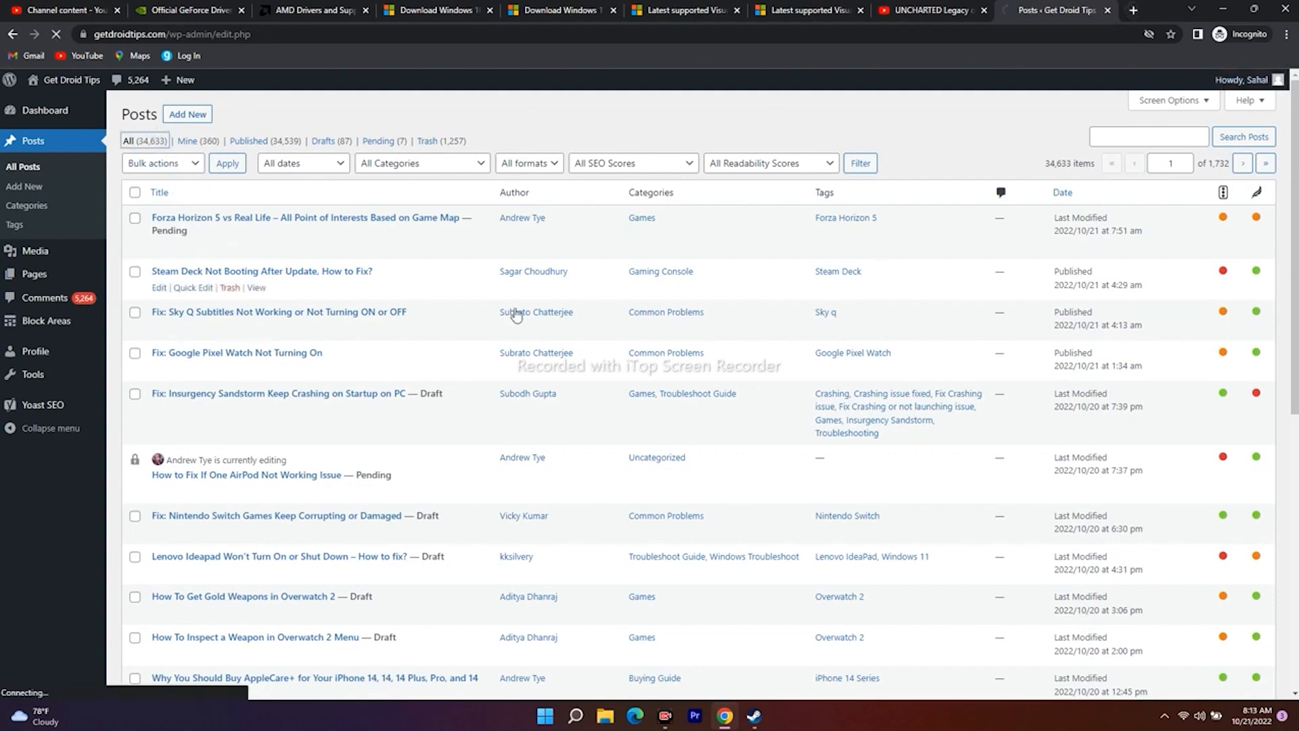
Open google.com in a new browser tab.
left_click(1135, 10)
type("oogle")
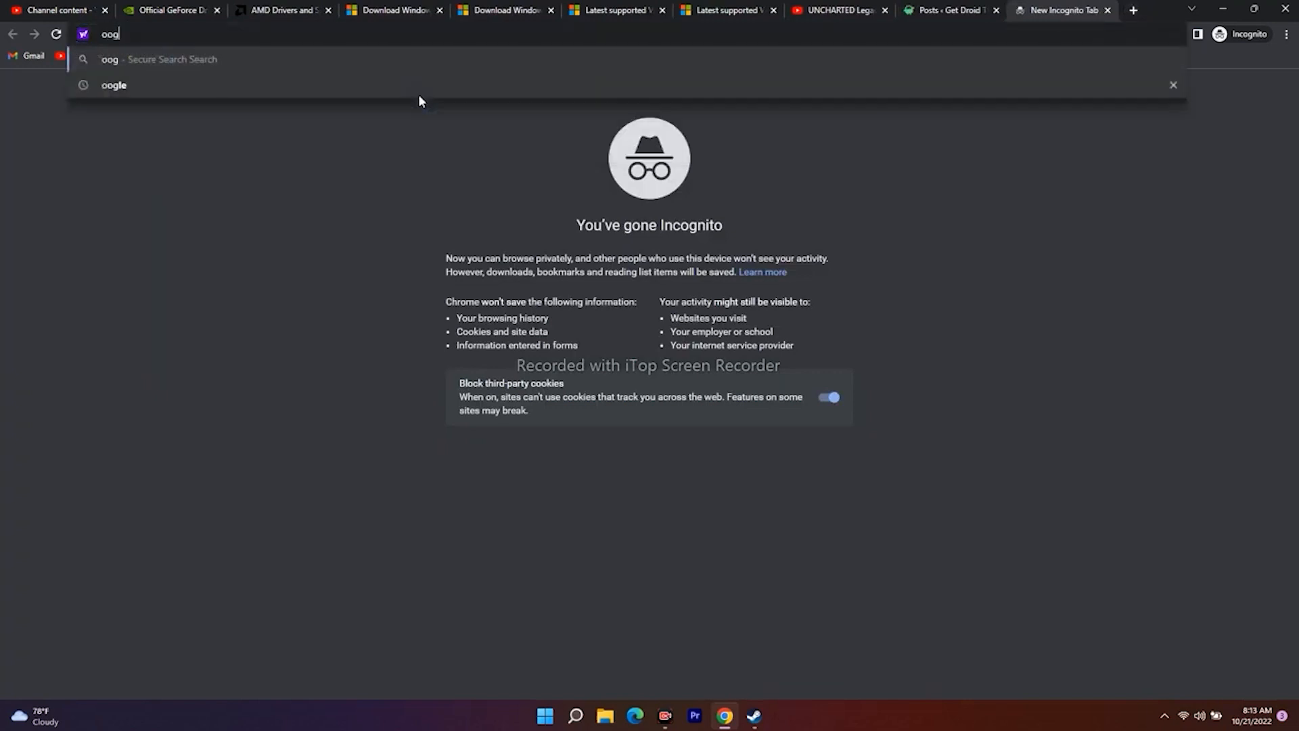
key("BackSpace")
key("BackSpace")
key("BackSpace")
key("BackSpace")
key("BackSpace")
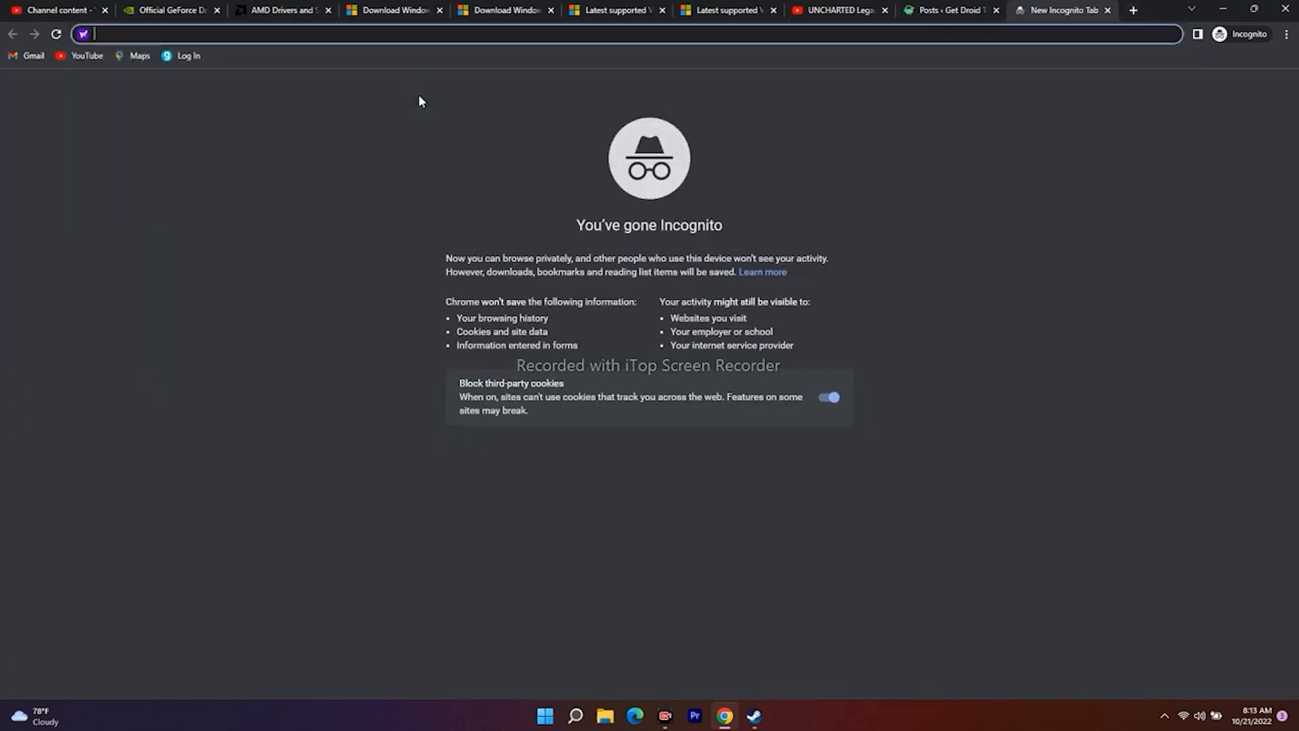
type("google.com")
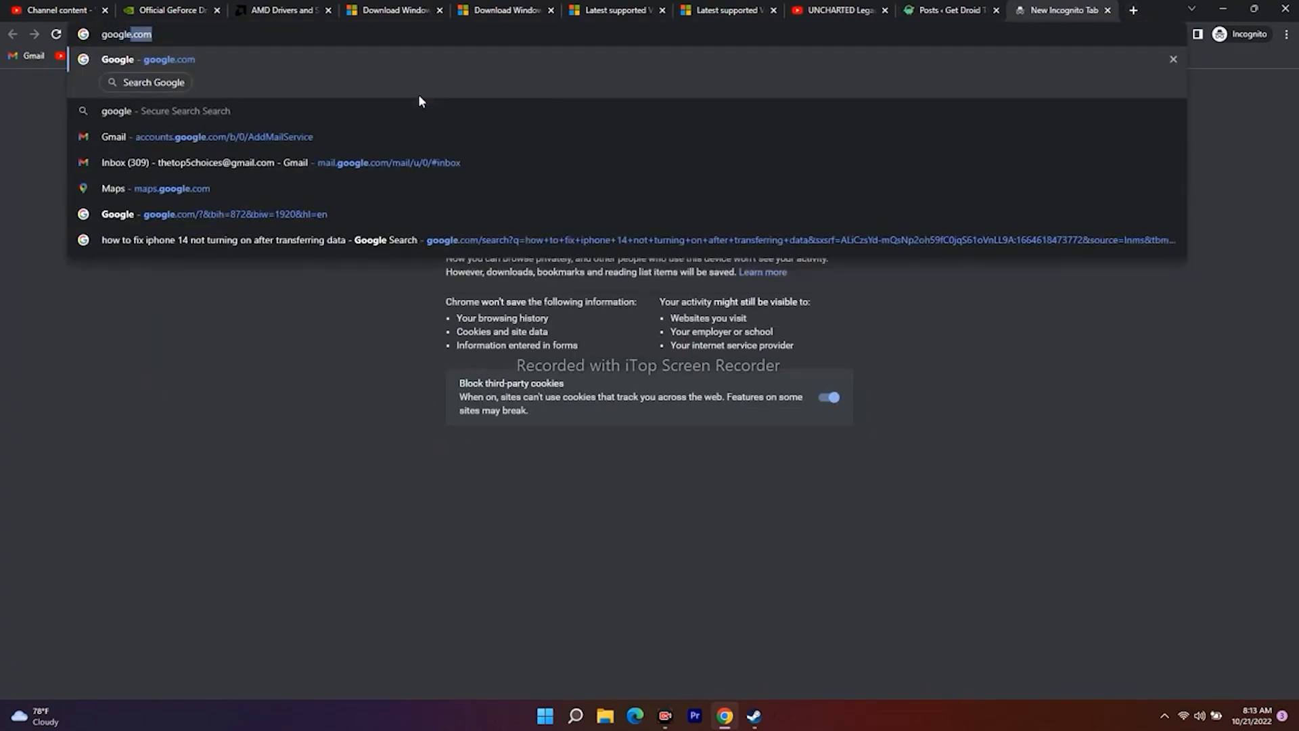
key("Return")
Search Google for getdroidtips and open the Get Droid Tips website from the results.
type("getdroidtips")
key("Down")
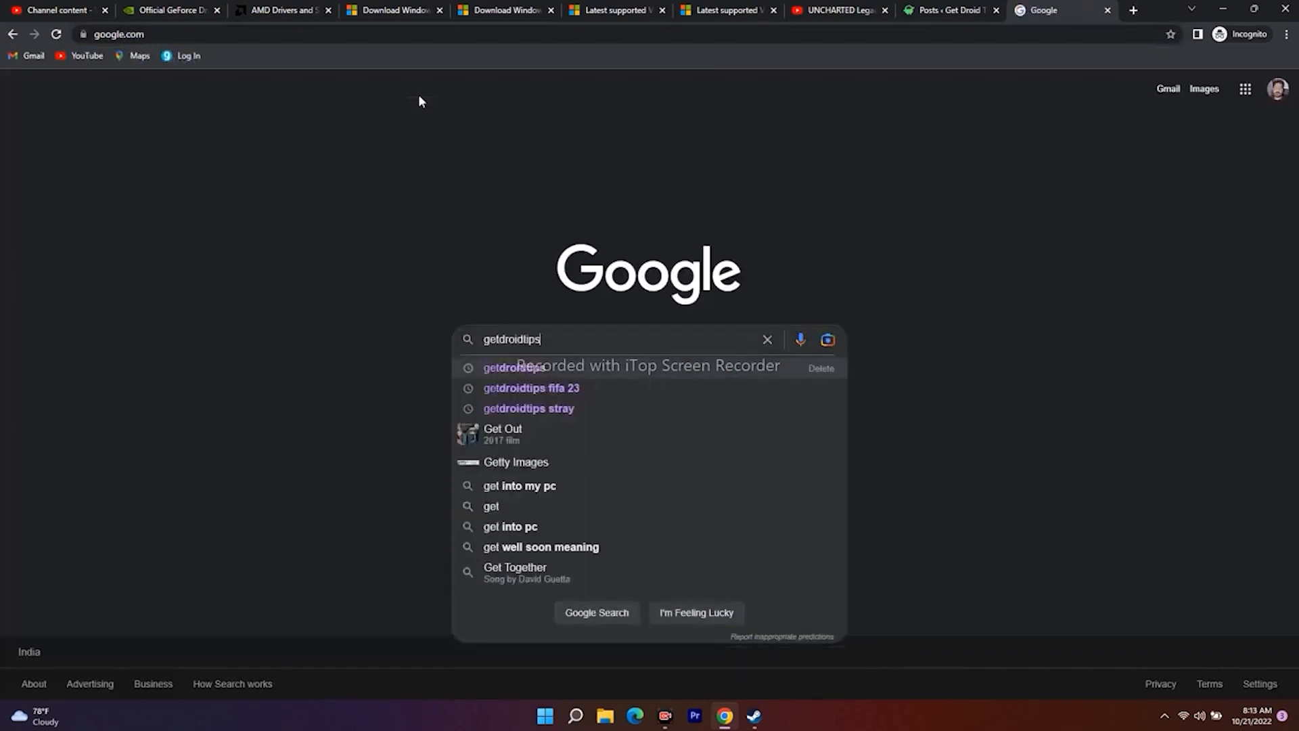
key("Return")
left_click(340, 222)
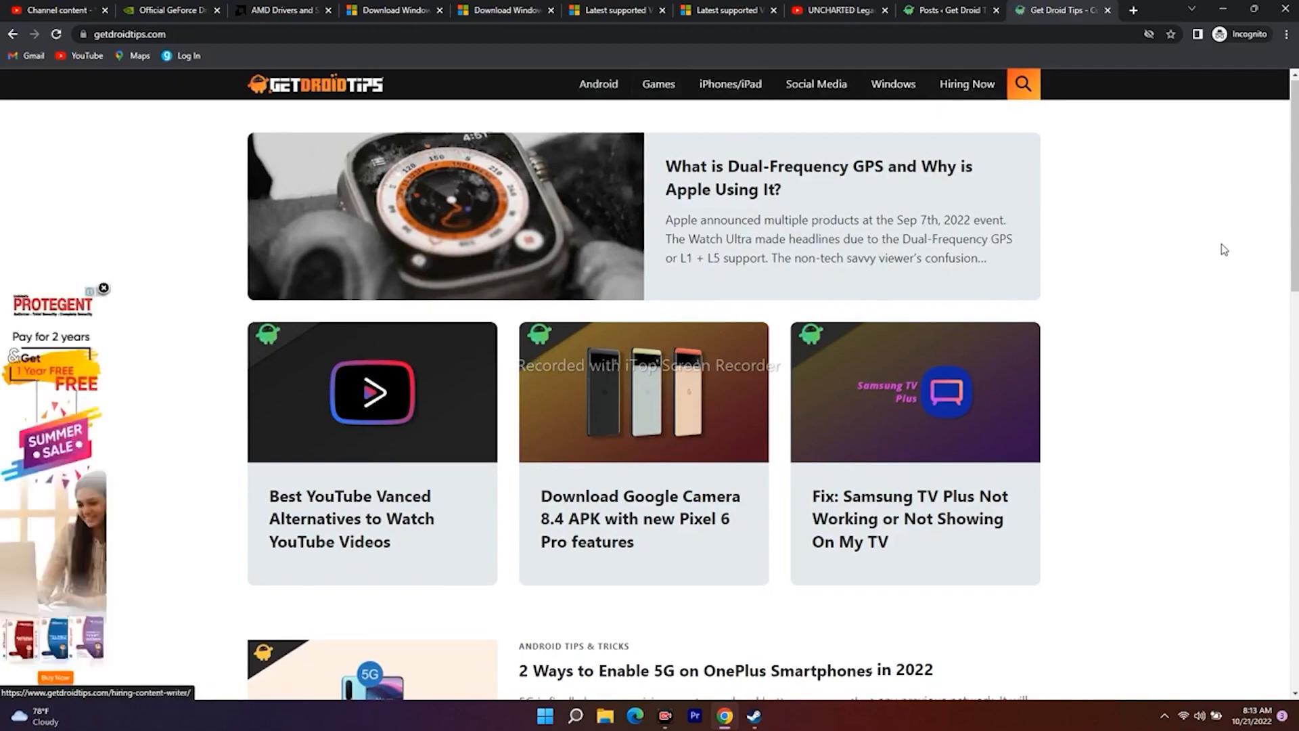
Browse the Get Droid Tips home page and its Games category, dismissing the advertisement, and minimize Chrome.
scroll(1224, 250, "down", 9)
scroll(1224, 249, "up", 9)
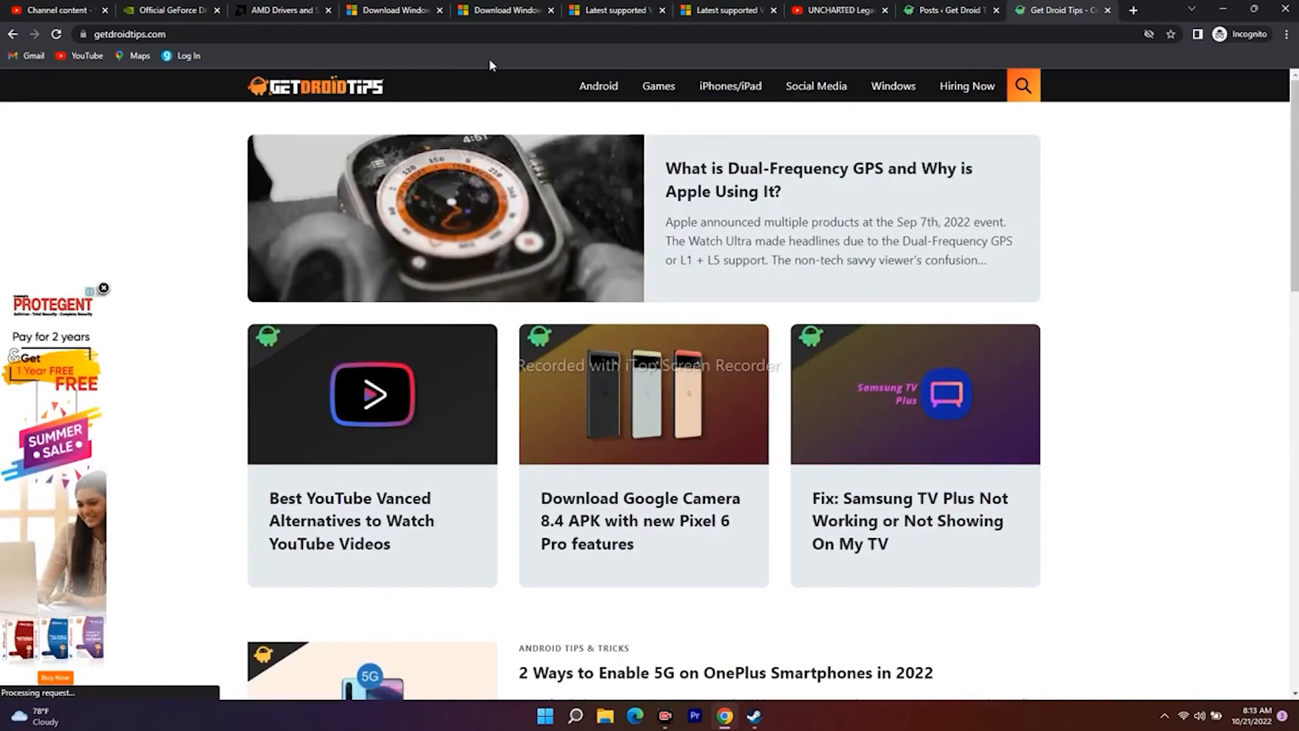
left_click(658, 86)
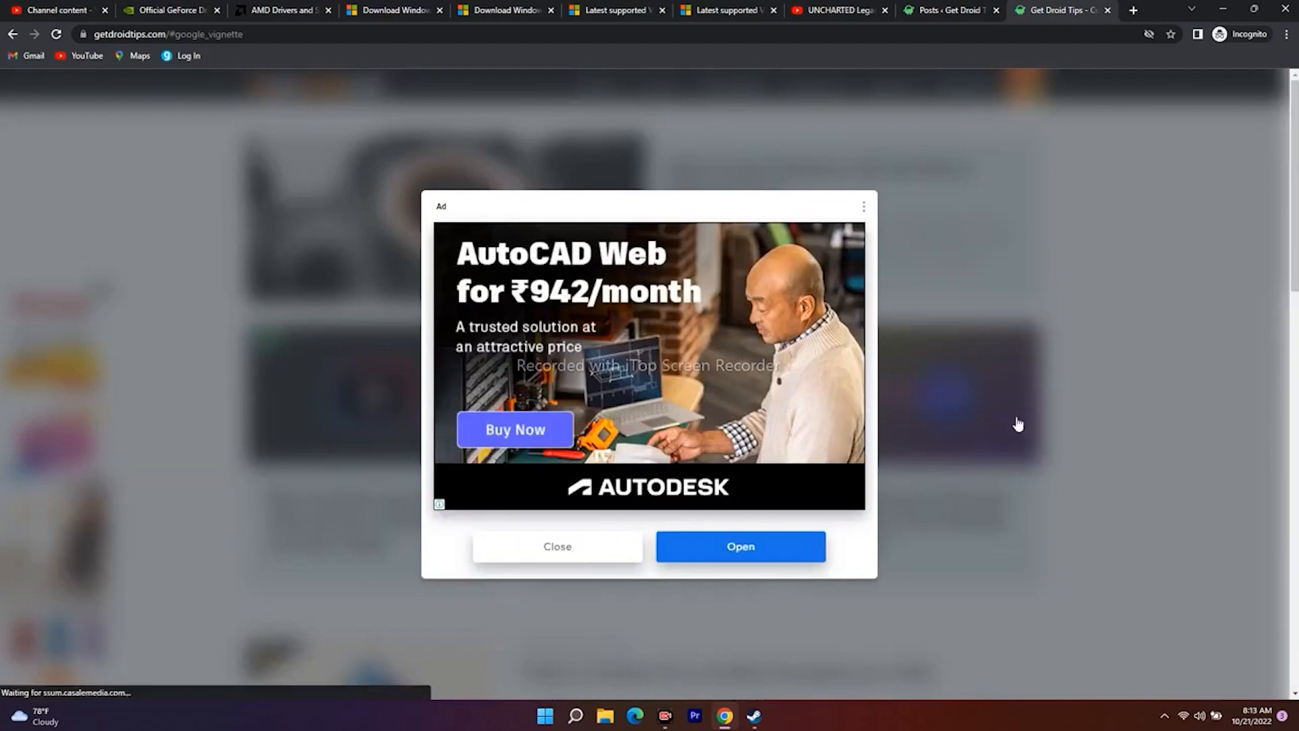
left_click(908, 461)
scroll(1215, 348, "down", 9)
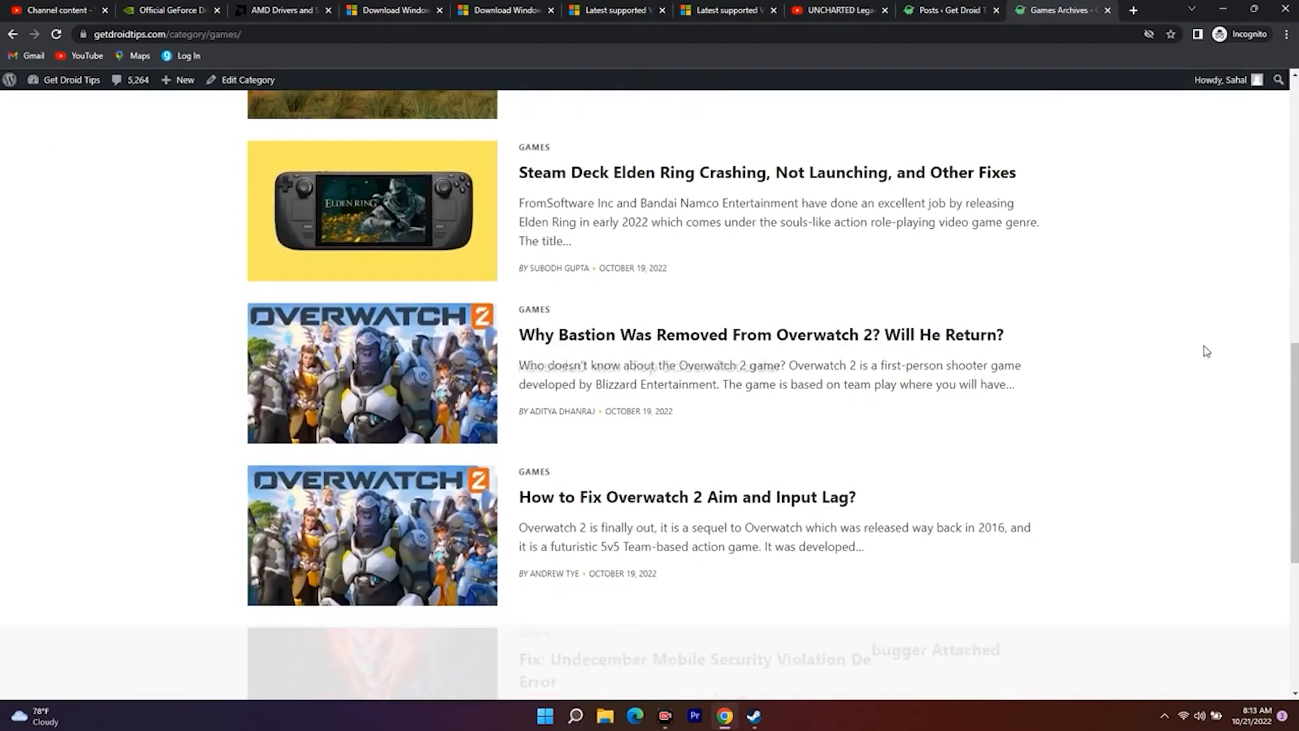
scroll(1198, 352, "up", 10)
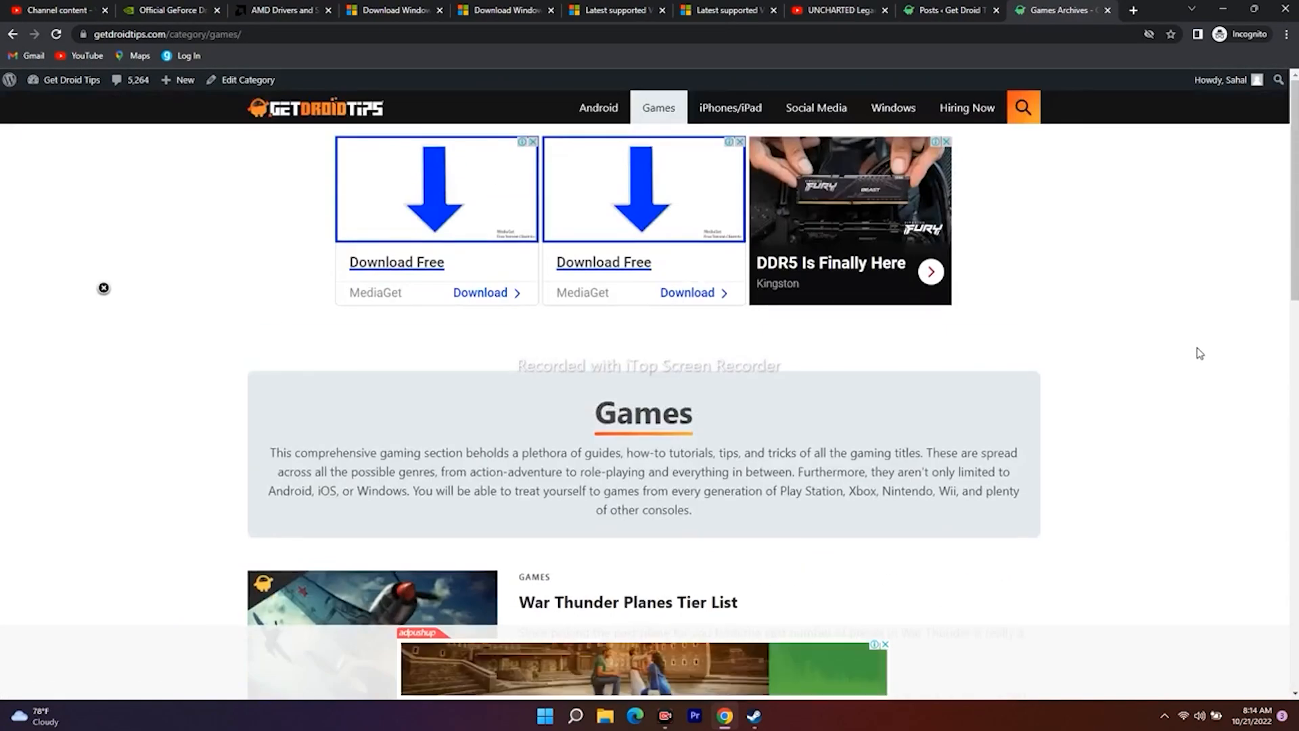
left_click(1228, 9)
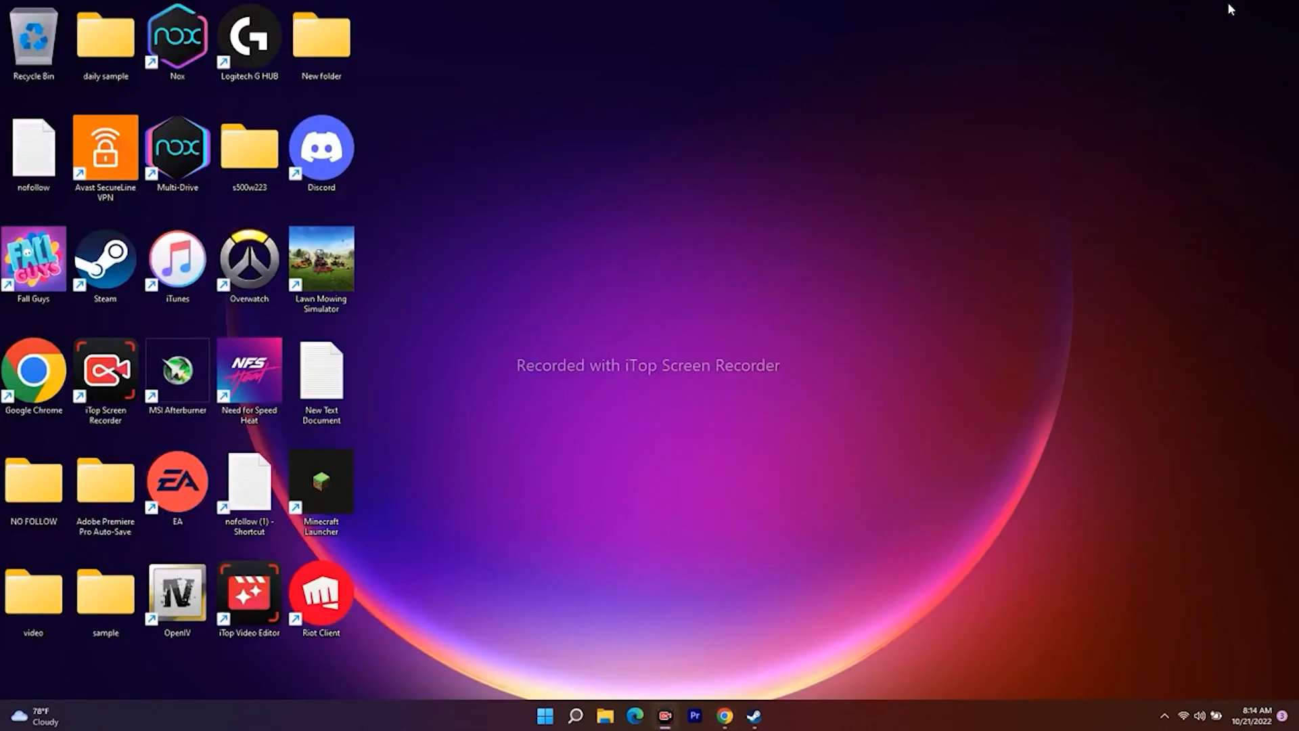